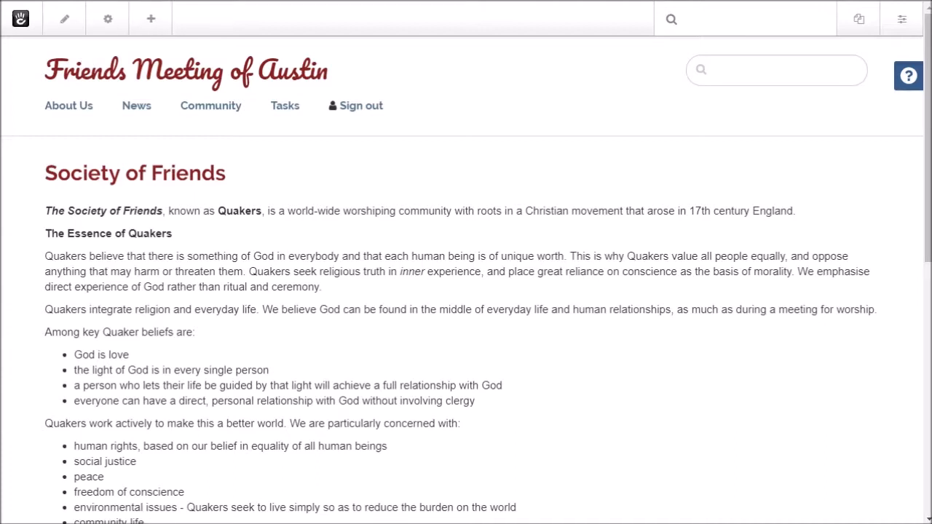
Step: Bring up the Windows Start menu over the Society of Friends page
{"action": "key", "text": "super"}
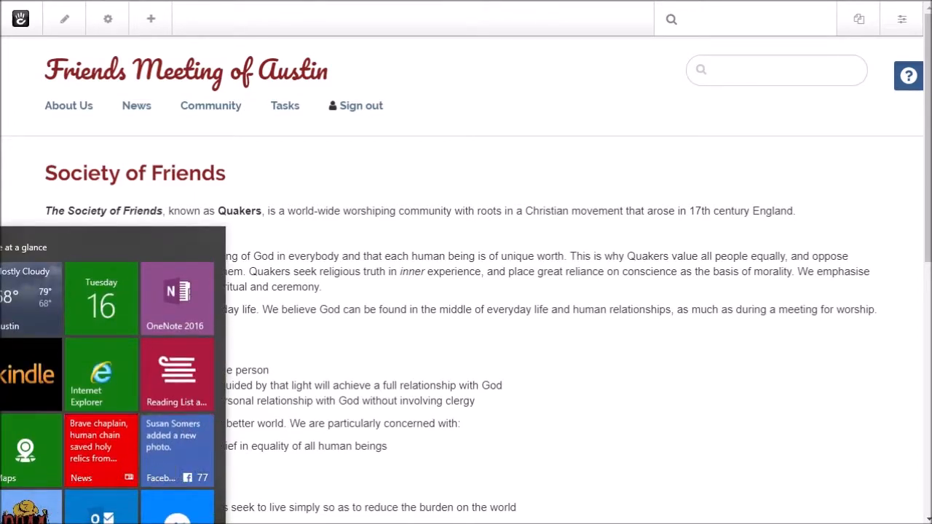
Step: Launch Microsoft Store from the Start menu search for 'mi'
{"action": "type", "text": "mi"}
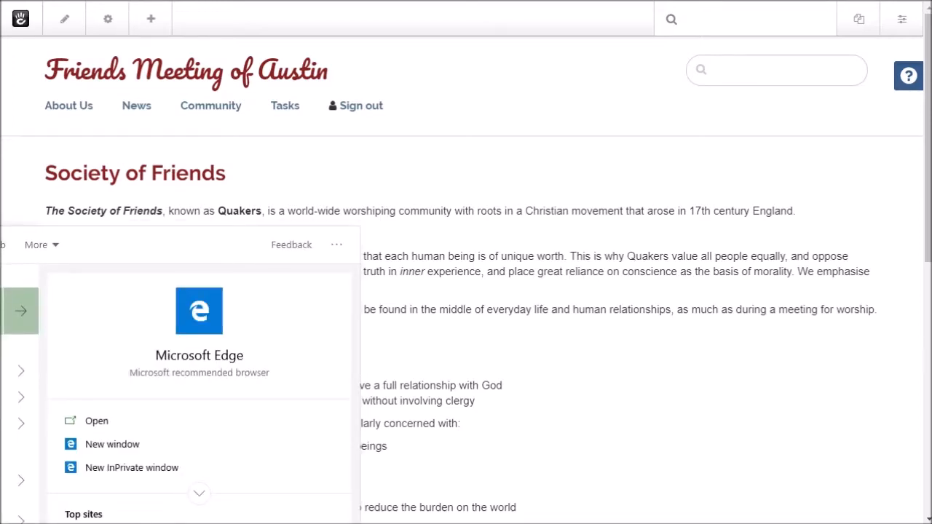
{"action": "key", "text": "Down"}
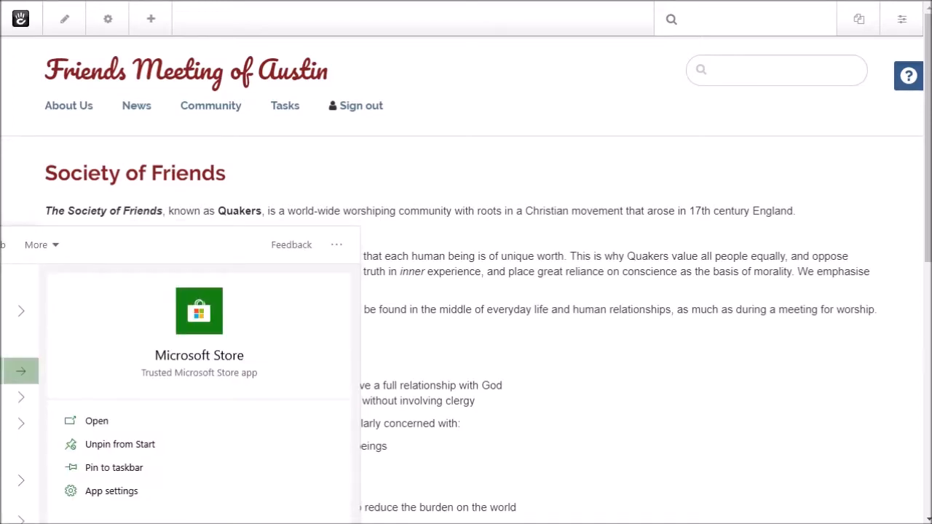
{"action": "key", "text": "Return"}
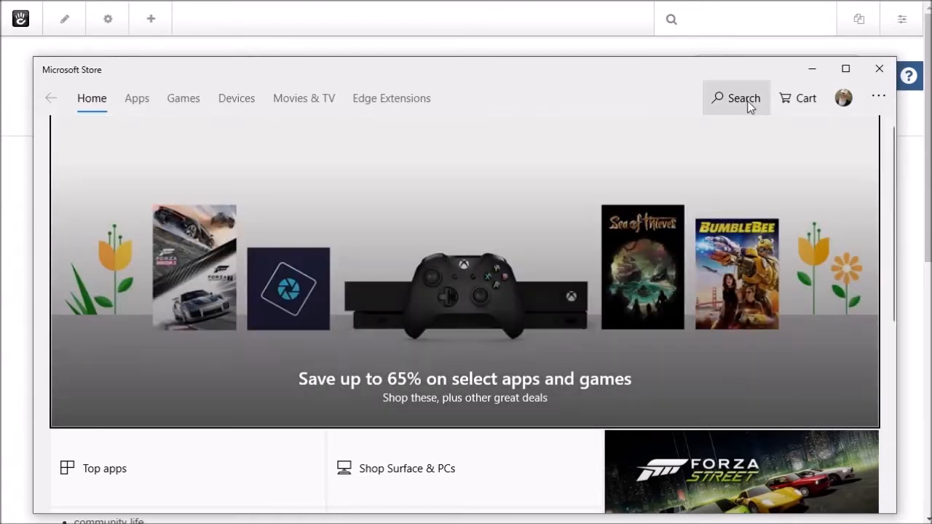
Step: Search the Store for 'paint.net' and review its app page showing it installed
{"action": "left_click", "coordinate": [740, 96]}
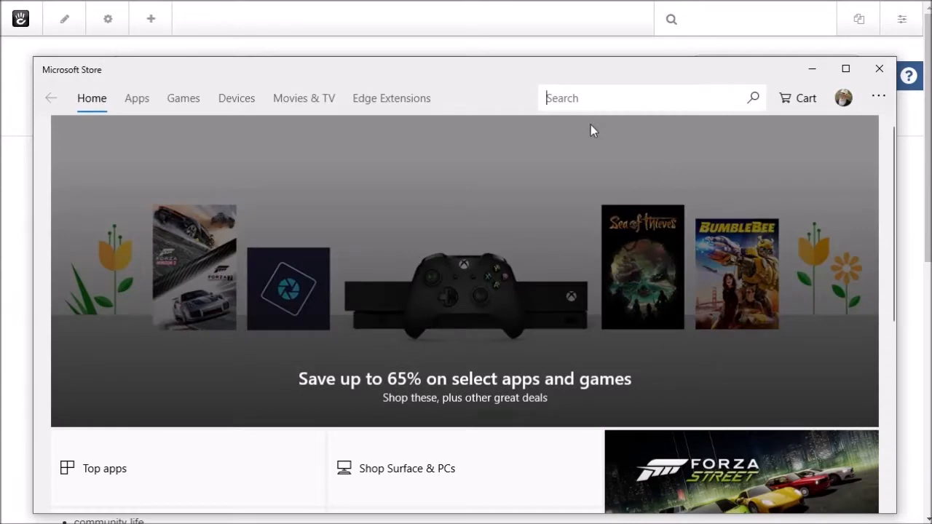
{"action": "type", "text": "paint."}
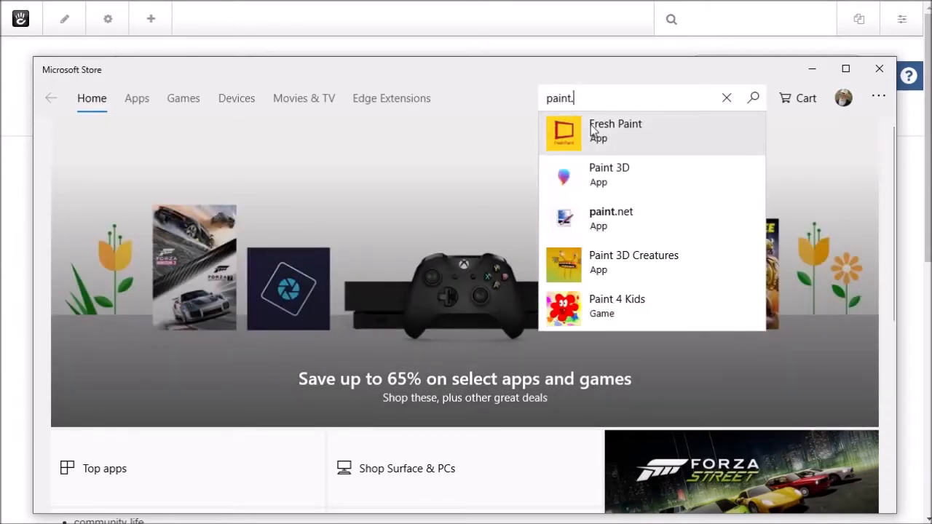
{"action": "type", "text": "net"}
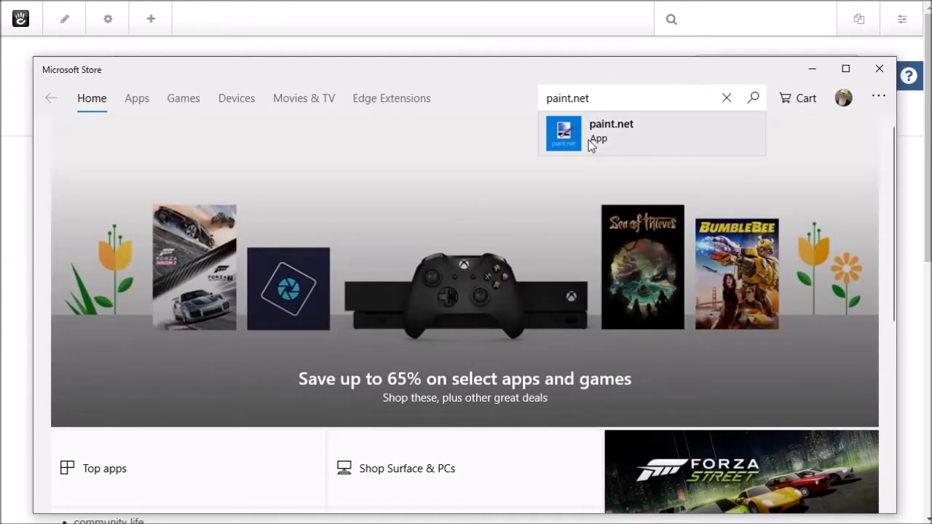
{"action": "left_click", "coordinate": [589, 125]}
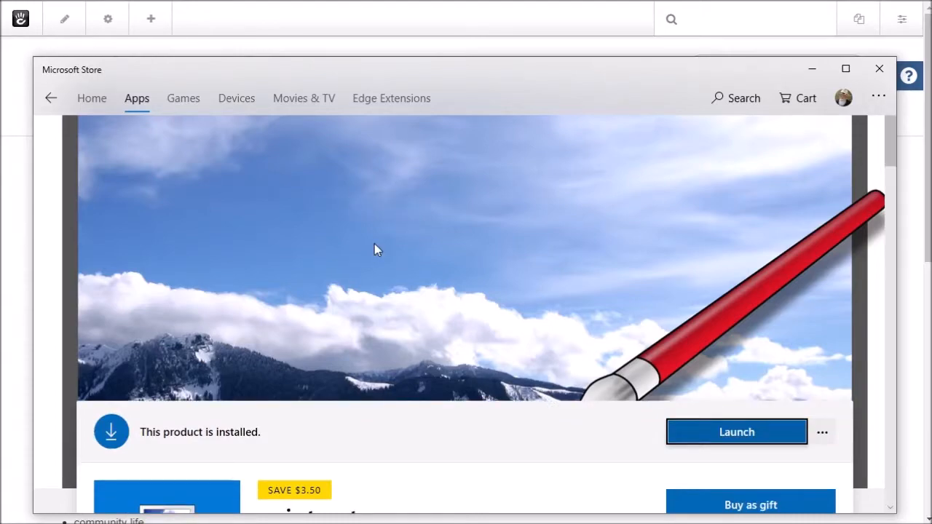
{"action": "scroll", "coordinate": [377, 249], "scroll_direction": "down", "scroll_amount": 3}
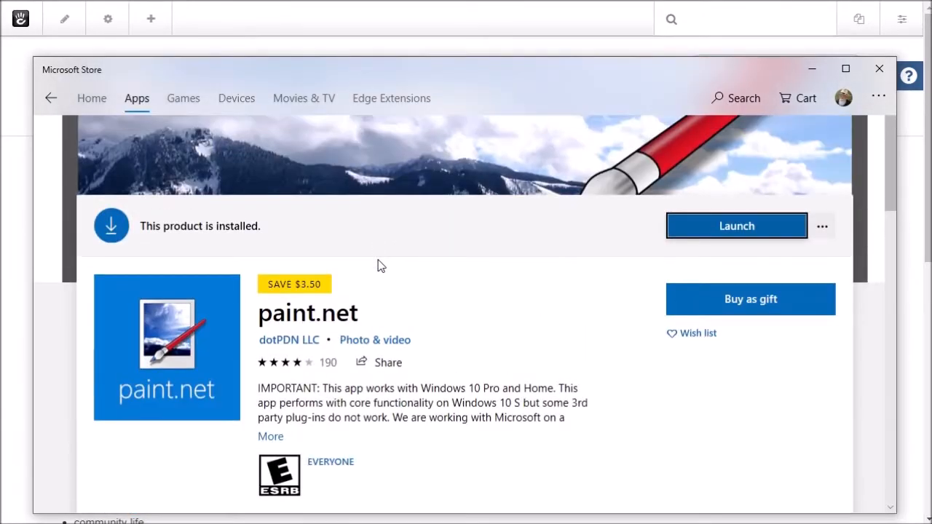
{"action": "scroll", "coordinate": [377, 265], "scroll_direction": "up", "scroll_amount": 2}
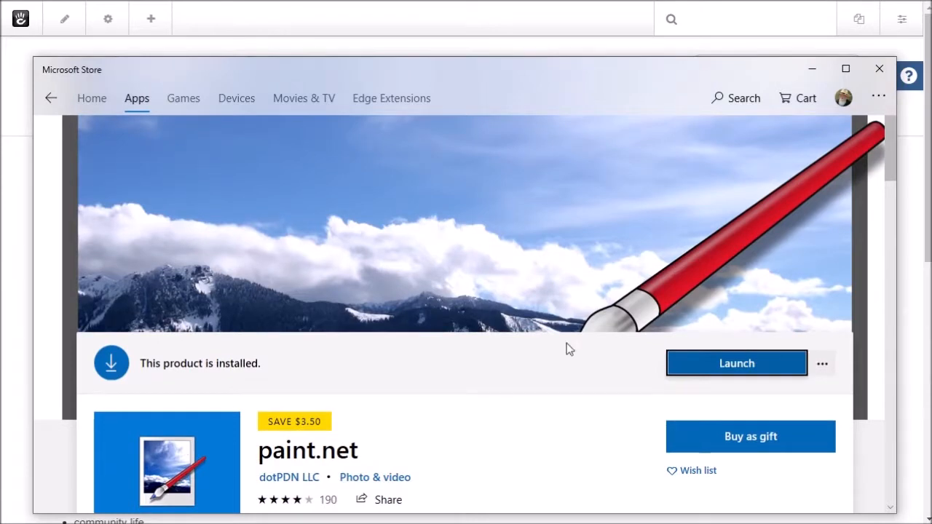
{"action": "scroll", "coordinate": [557, 271], "scroll_direction": "up", "scroll_amount": 1}
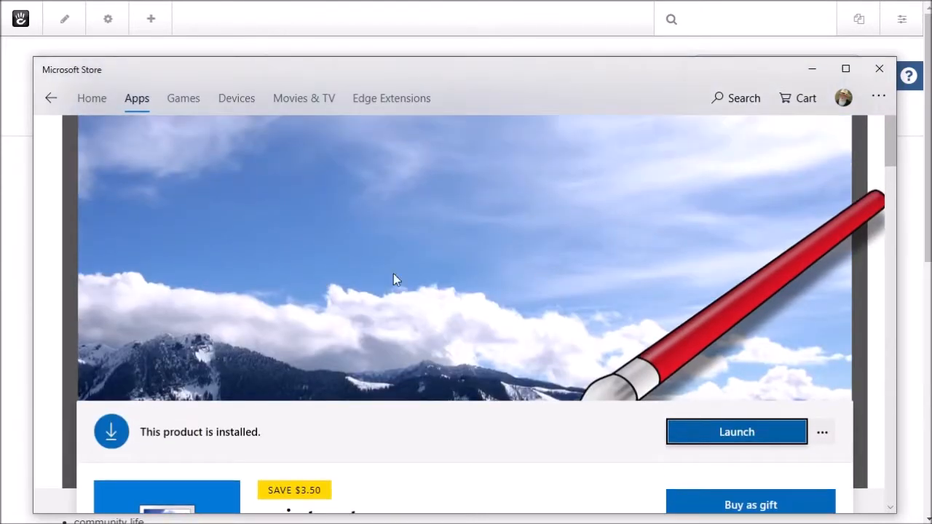
{"action": "scroll", "coordinate": [383, 273], "scroll_direction": "down", "scroll_amount": 3}
{"action": "scroll", "coordinate": [381, 277], "scroll_direction": "up", "scroll_amount": 3}
Step: Close Microsoft Store and bring the paint.net window with the photo forward
{"action": "left_click", "coordinate": [879, 70]}
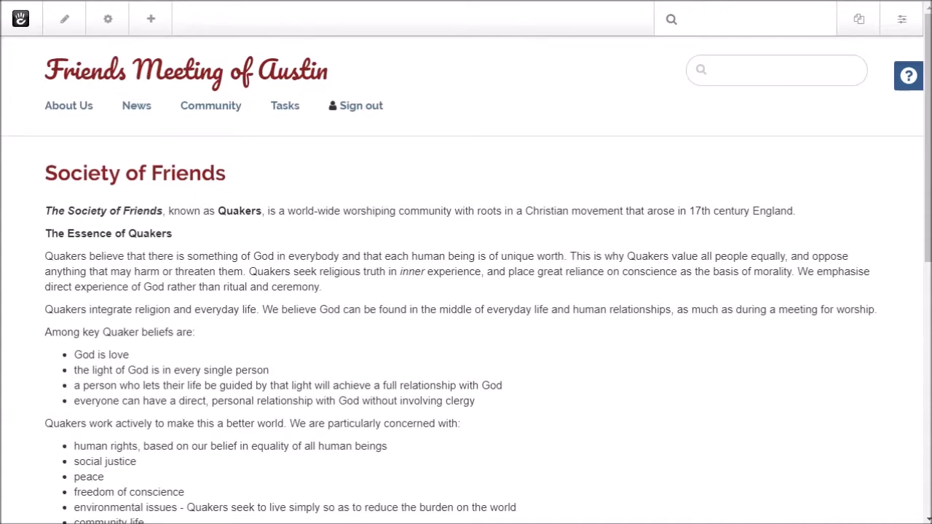
{"action": "key", "text": "alt+Tab"}
{"action": "left_click_drag", "start_coordinate": [442, 31], "coordinate": [433, 7]}
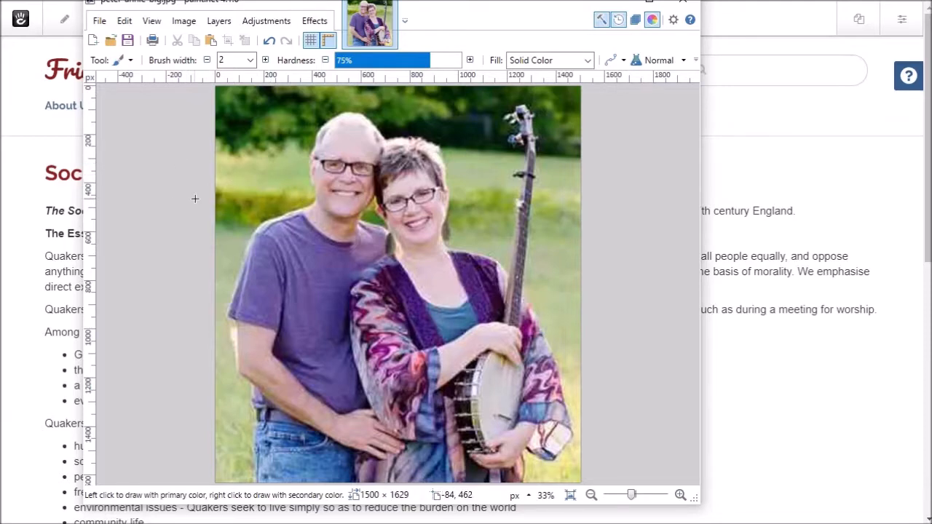
Step: Check the photo's 1500 × 1629 size in Resize without changing it, then minimize paint.net
{"action": "left_click", "coordinate": [184, 21]}
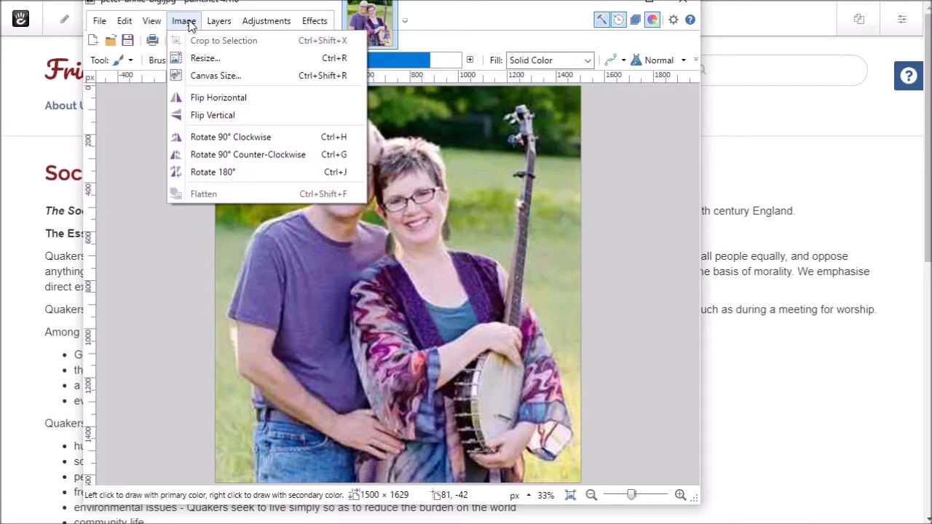
{"action": "left_click", "coordinate": [204, 60]}
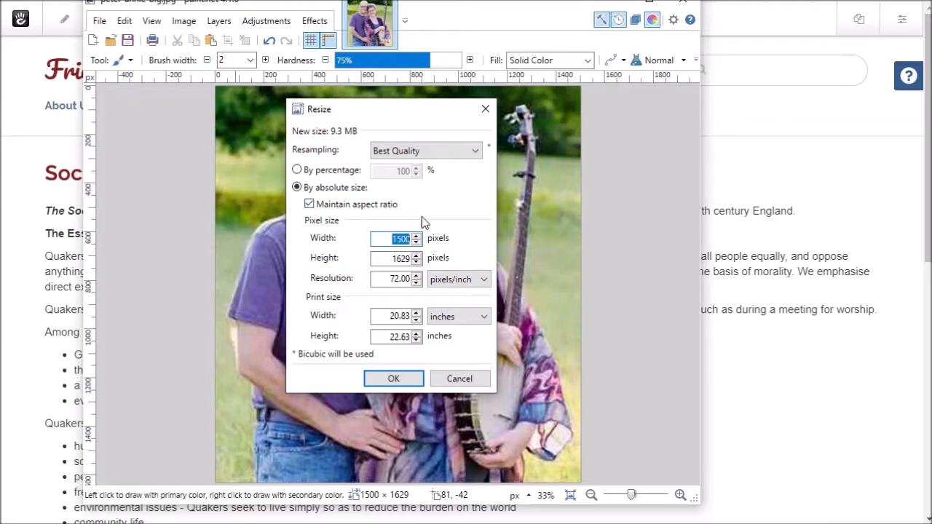
{"action": "left_click", "coordinate": [461, 378]}
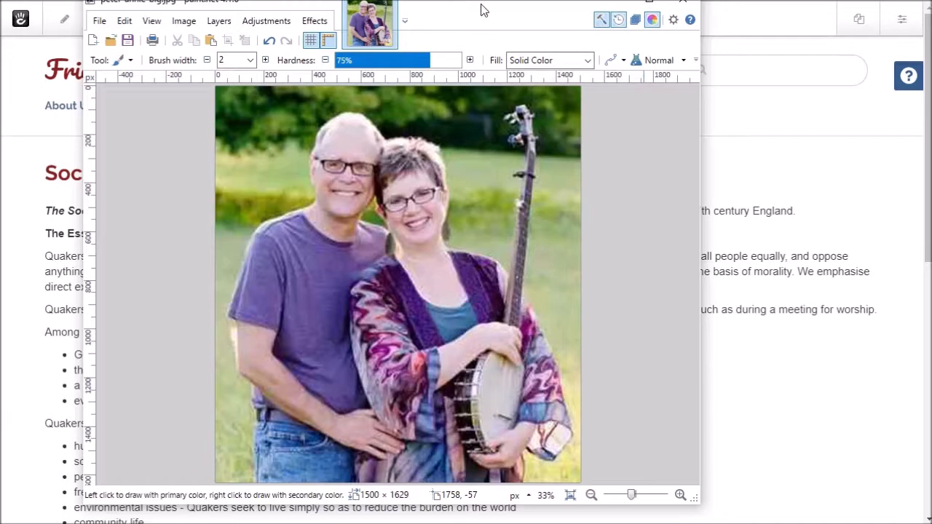
{"action": "left_click_drag", "start_coordinate": [480, 10], "coordinate": [486, 32]}
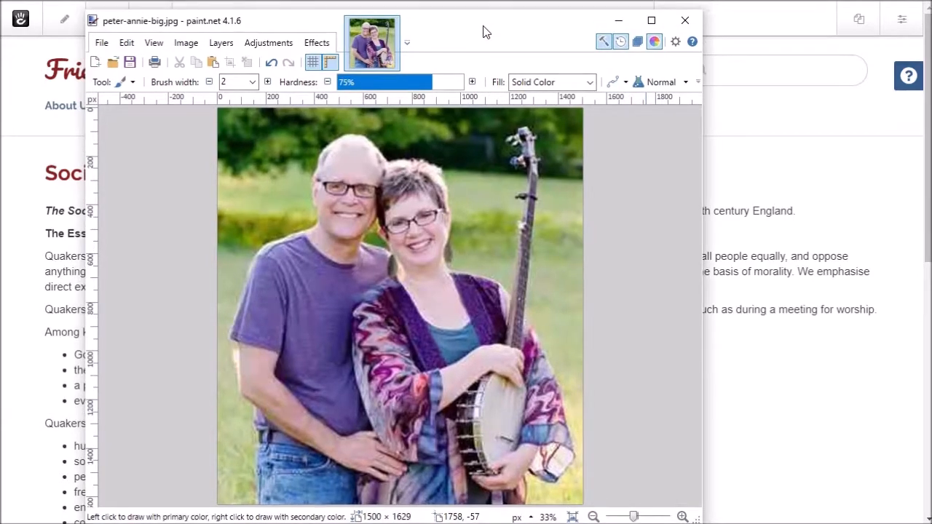
{"action": "left_click", "coordinate": [618, 21]}
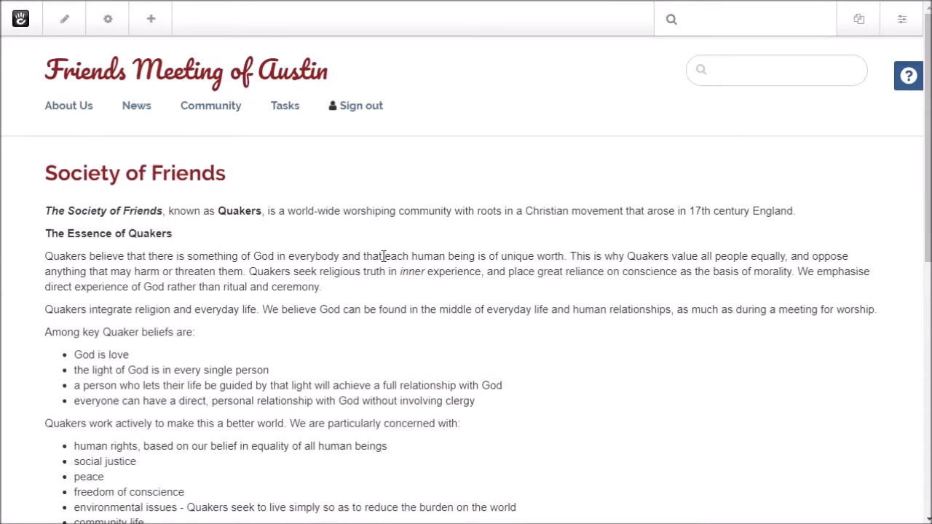
Step: Put the Society of Friends page in edit mode and select its Quaker introduction text block
{"action": "scroll", "coordinate": [383, 256], "scroll_direction": "down", "scroll_amount": 3}
{"action": "scroll", "coordinate": [383, 256], "scroll_direction": "up", "scroll_amount": 3}
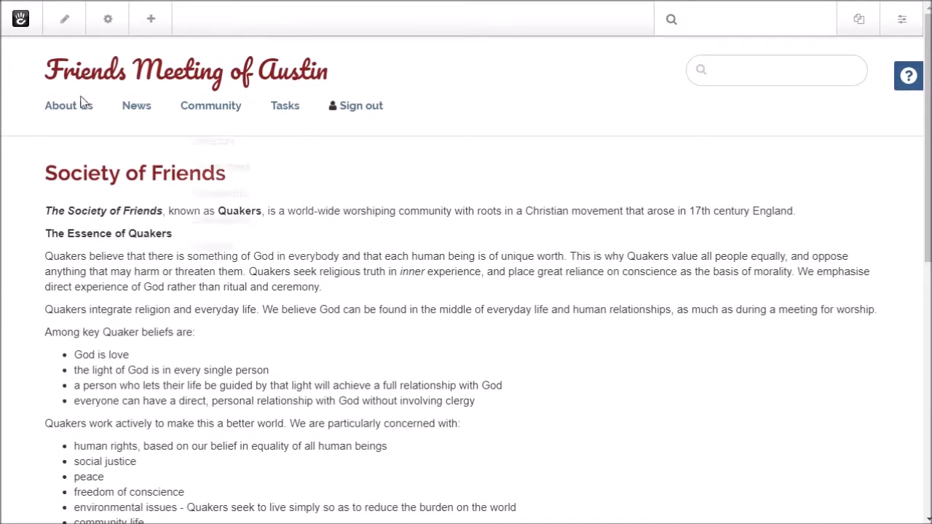
{"action": "left_click", "coordinate": [65, 25]}
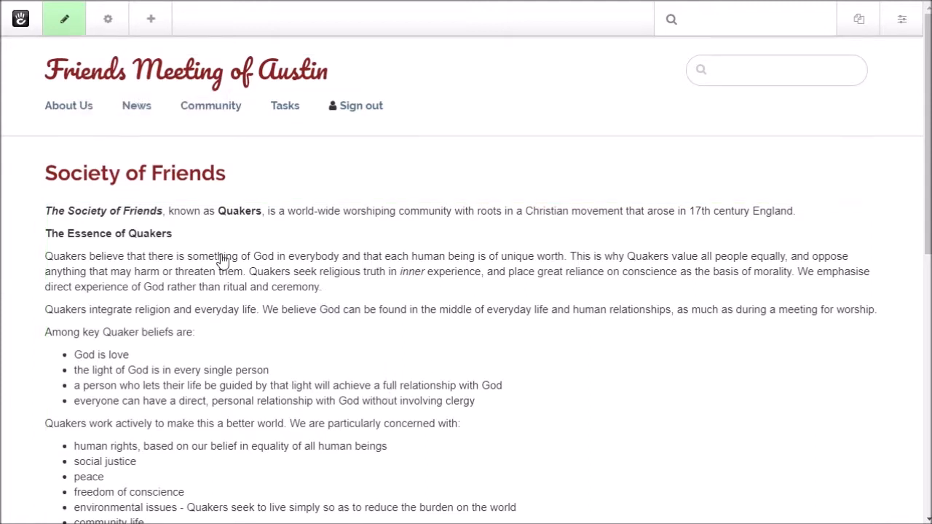
{"action": "left_click", "coordinate": [360, 310]}
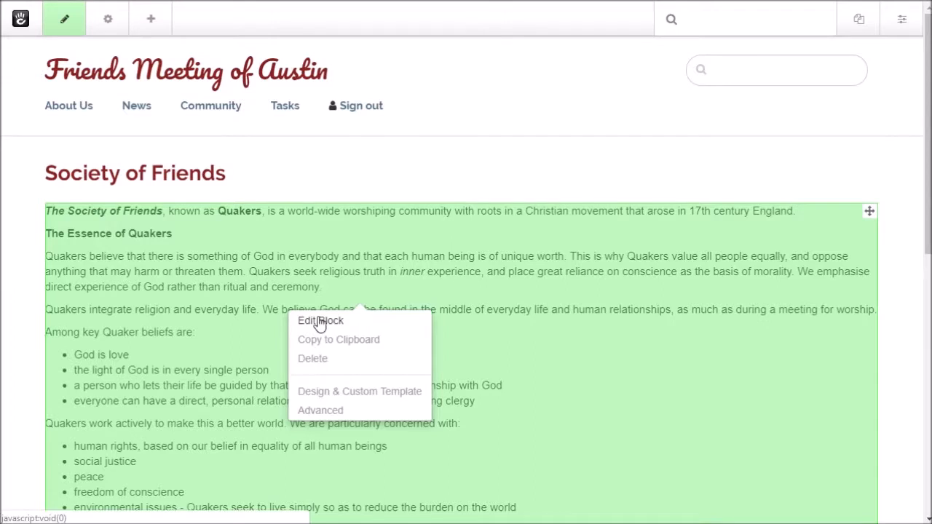
Step: Edit the text block, start an image insert, and browse the server's File Manager
{"action": "left_click", "coordinate": [319, 322]}
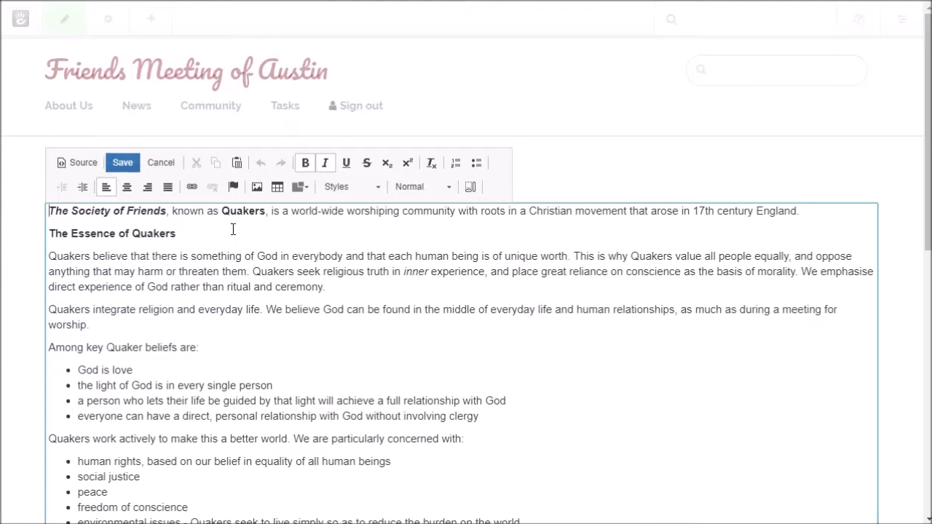
{"action": "left_click", "coordinate": [255, 188]}
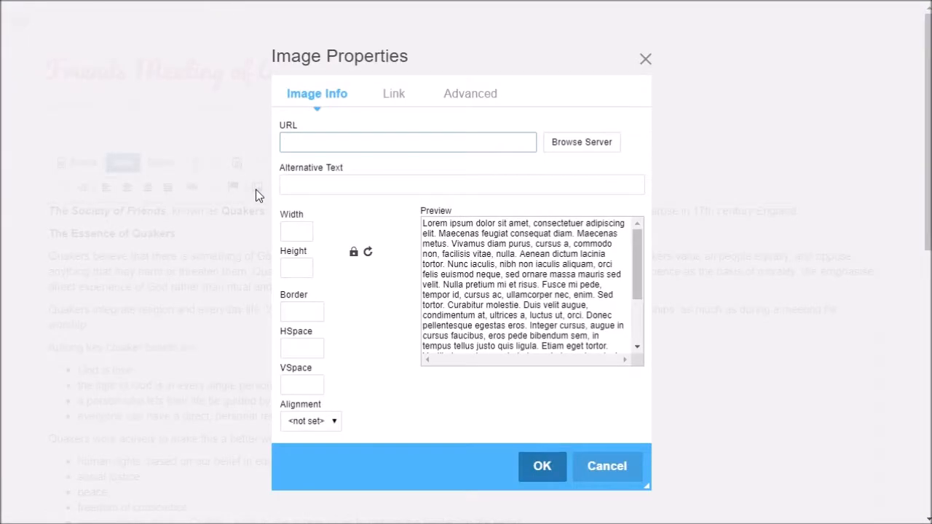
{"action": "left_click", "coordinate": [575, 149]}
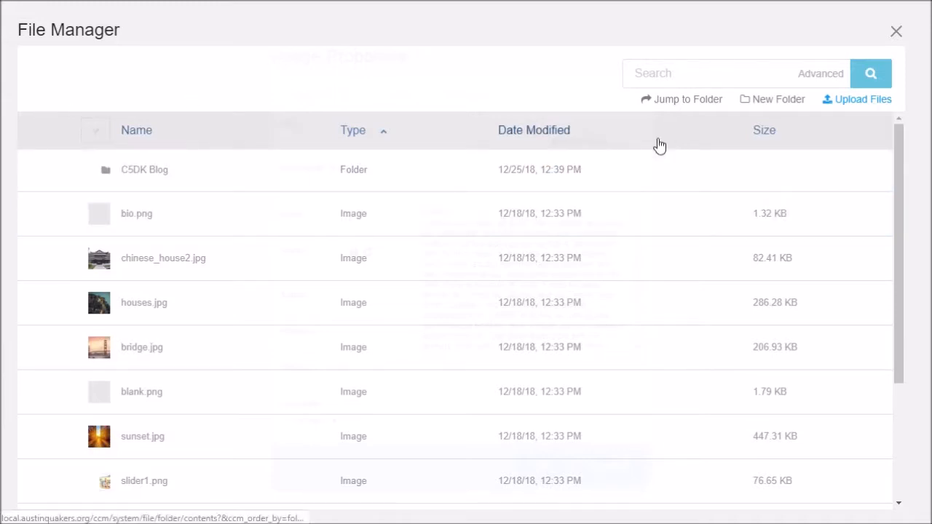
Step: Open the Add Files upload dialog from the File Manager
{"action": "left_click", "coordinate": [863, 102]}
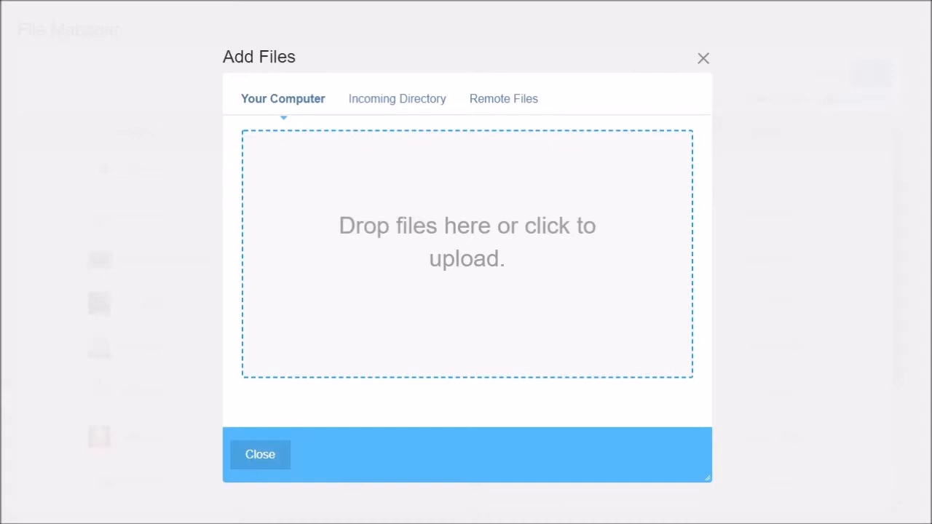
Step: Upload peter-annie-big.jpg from the Pictures folder and view its uploaded properties
{"action": "left_click_drag", "start_coordinate": [3, 328], "coordinate": [419, 267]}
{"action": "left_click_drag", "start_coordinate": [931, 277], "coordinate": [0, 17]}
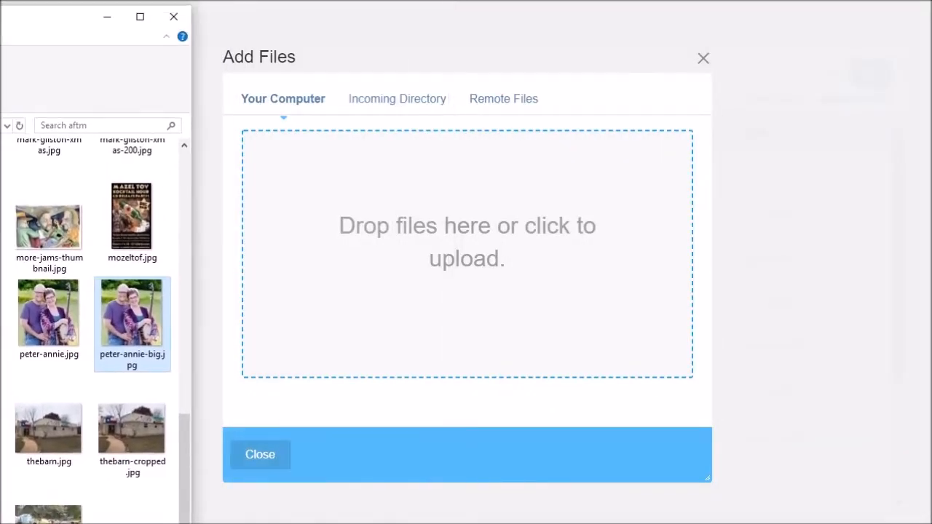
{"action": "left_click_drag", "start_coordinate": [143, 291], "coordinate": [479, 265]}
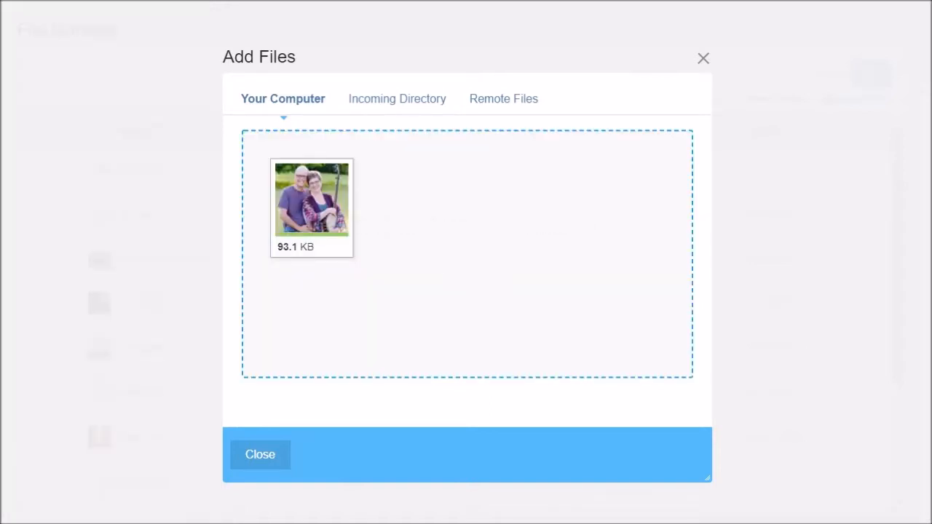
{"action": "key", "text": "alt+Tab"}
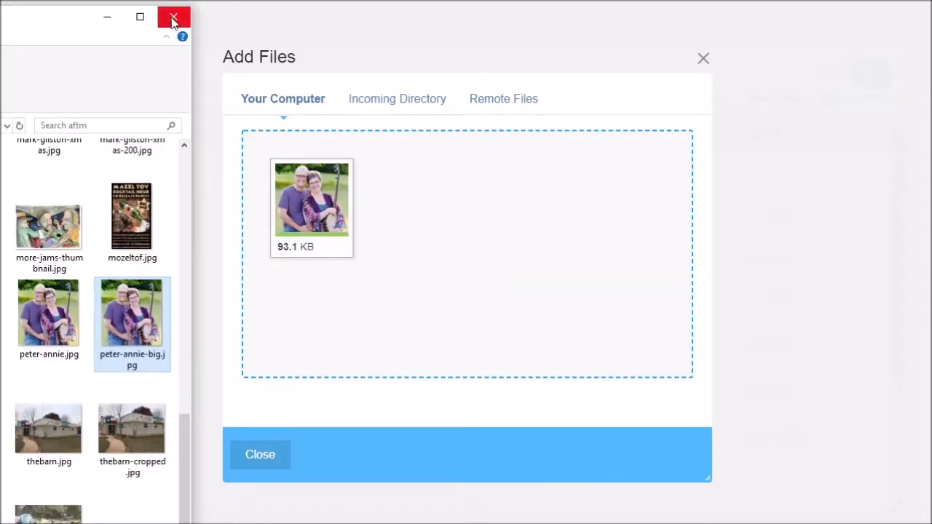
{"action": "left_click", "coordinate": [173, 17]}
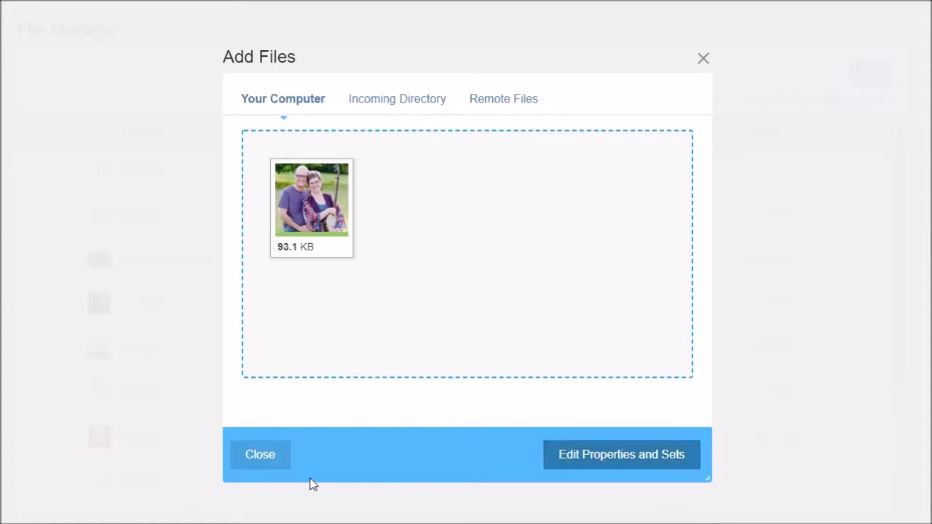
{"action": "left_click", "coordinate": [599, 459]}
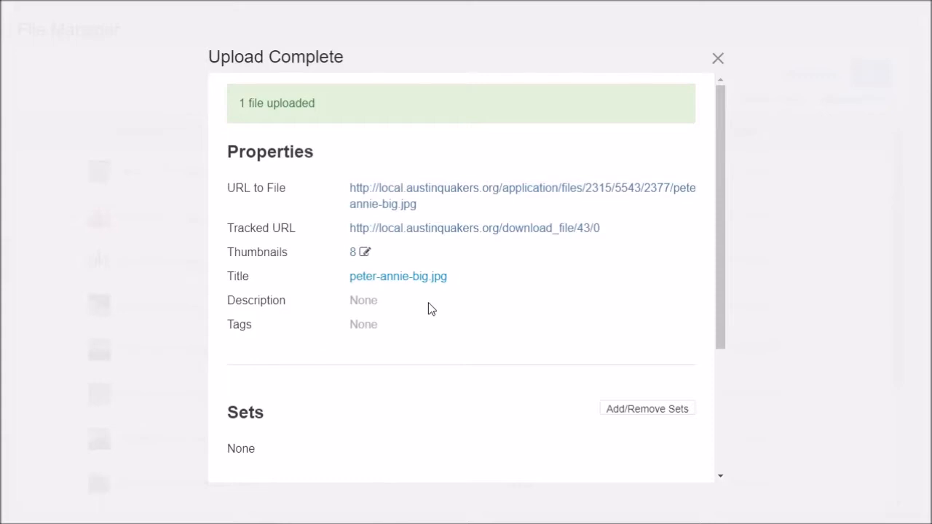
Step: Insert peter-annie-big.jpg into the text block and check it spans above the introduction
{"action": "left_click", "coordinate": [718, 59]}
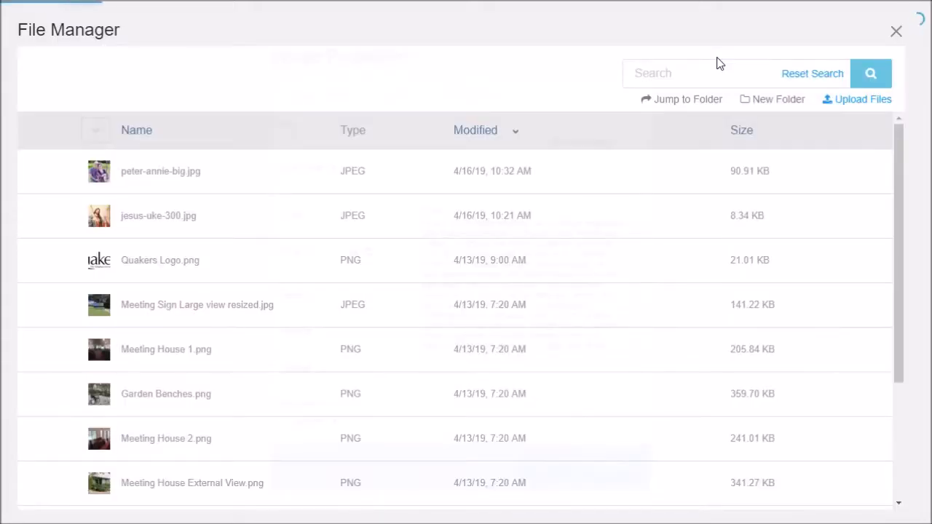
{"action": "left_click", "coordinate": [176, 177]}
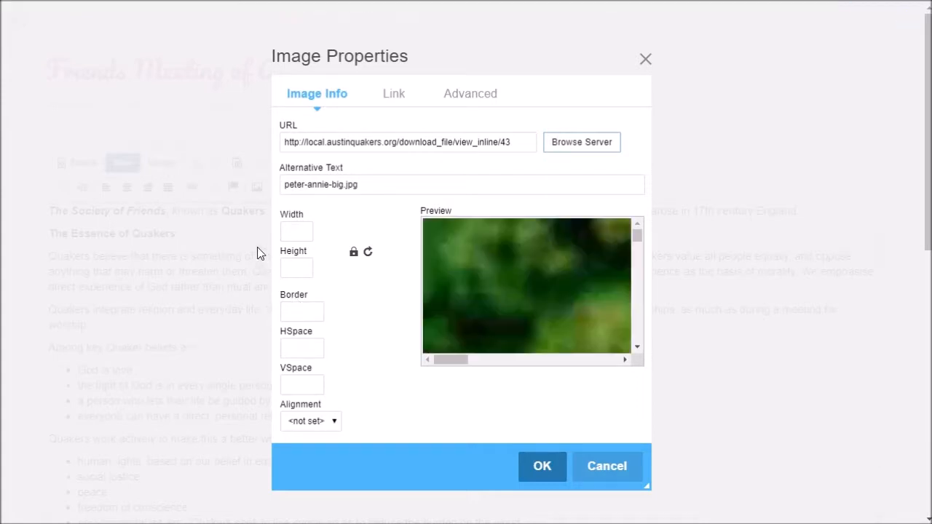
{"action": "left_click", "coordinate": [542, 466]}
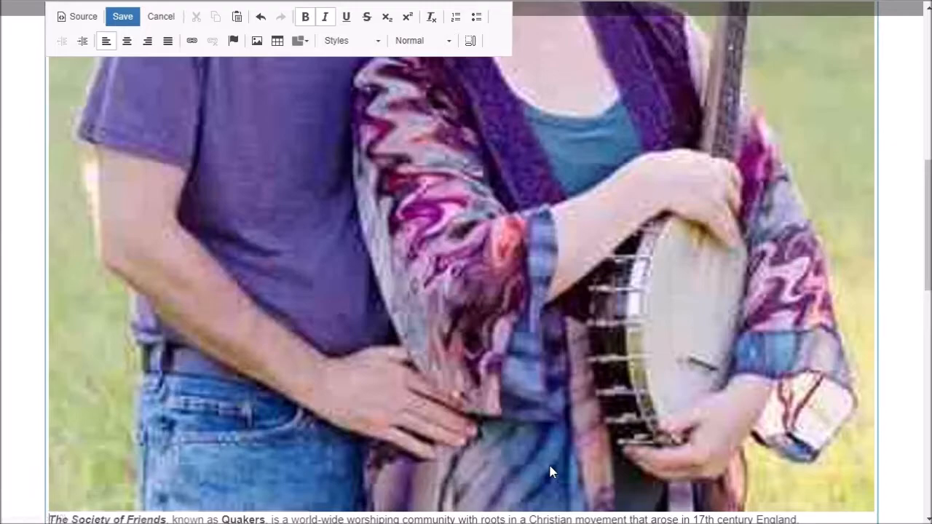
{"action": "scroll", "coordinate": [550, 408], "scroll_direction": "up", "scroll_amount": 5}
{"action": "scroll", "coordinate": [550, 397], "scroll_direction": "up", "scroll_amount": 3}
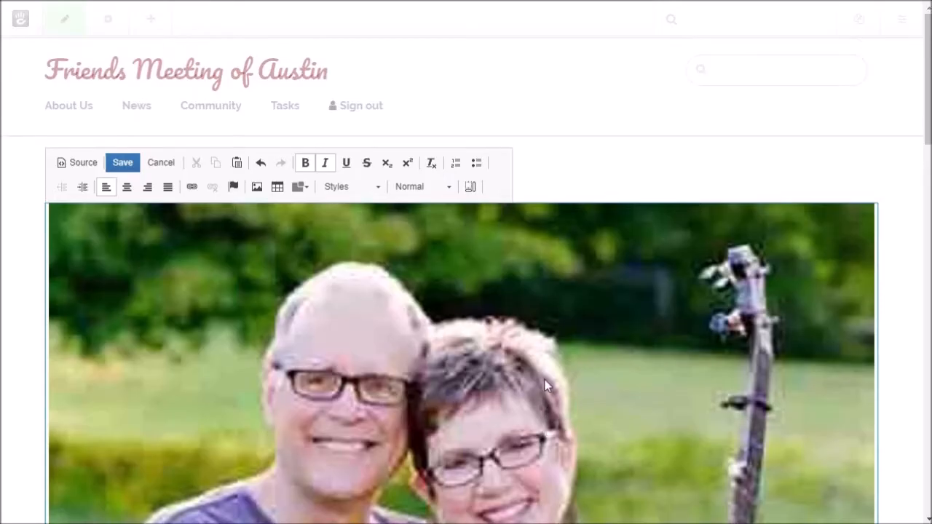
{"action": "scroll", "coordinate": [535, 327], "scroll_direction": "down", "scroll_amount": 15}
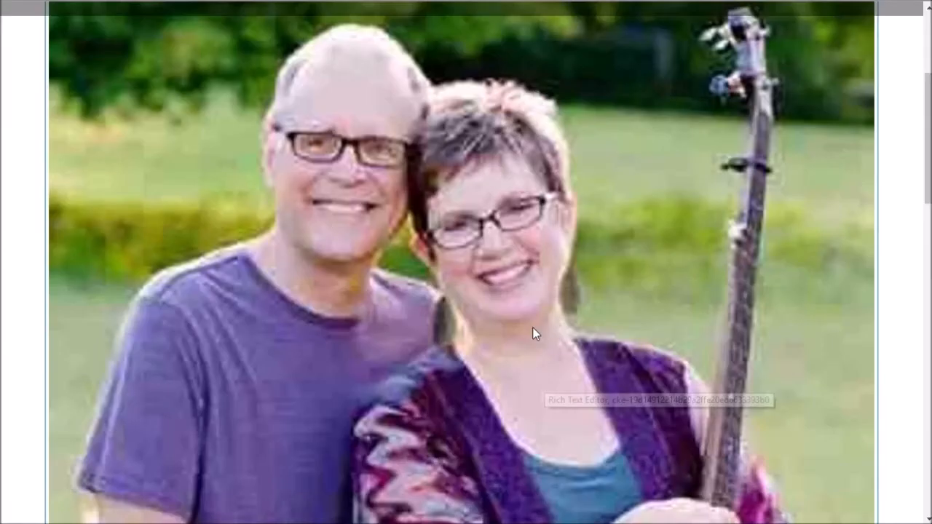
{"action": "scroll", "coordinate": [539, 346], "scroll_direction": "up", "scroll_amount": 6}
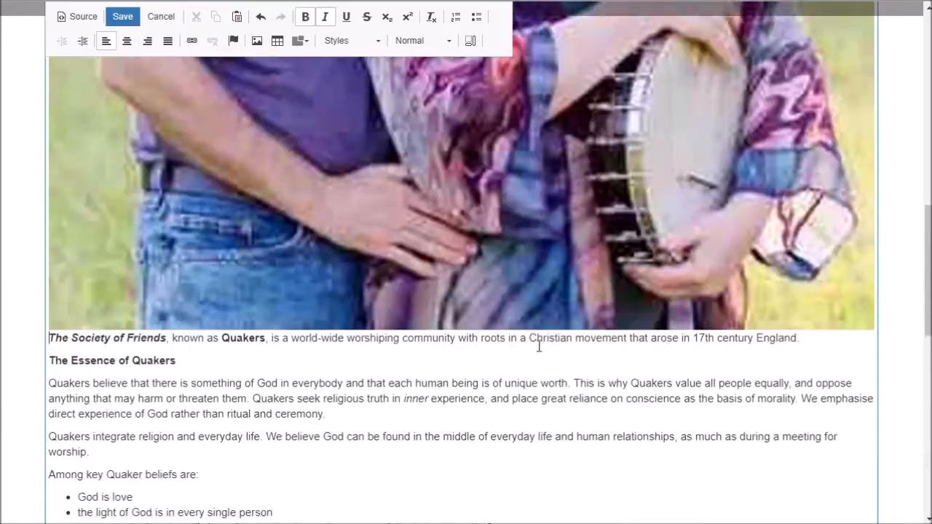
{"action": "scroll", "coordinate": [539, 345], "scroll_direction": "down", "scroll_amount": 5}
{"action": "scroll", "coordinate": [539, 353], "scroll_direction": "down", "scroll_amount": 4}
{"action": "scroll", "coordinate": [537, 350], "scroll_direction": "up", "scroll_amount": 7}
{"action": "scroll", "coordinate": [538, 346], "scroll_direction": "up", "scroll_amount": 10}
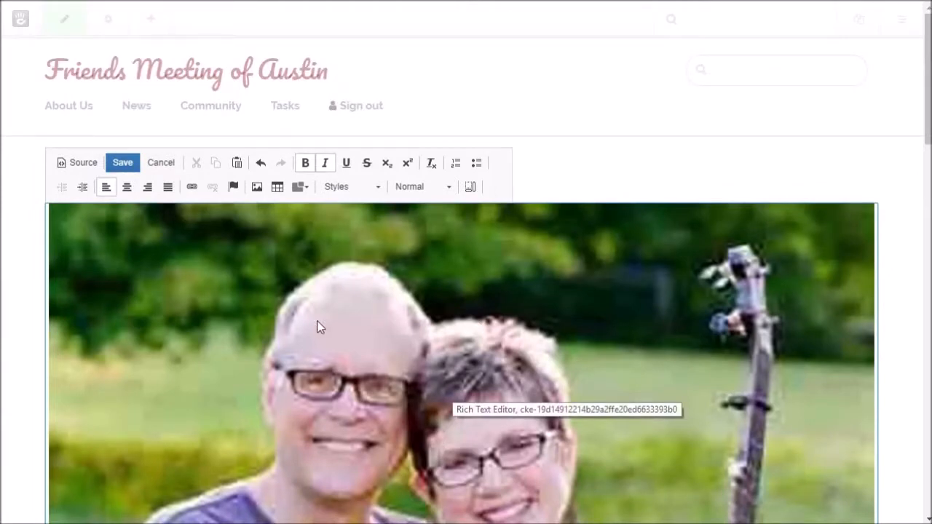
{"action": "scroll", "coordinate": [353, 338], "scroll_direction": "down", "scroll_amount": 2}
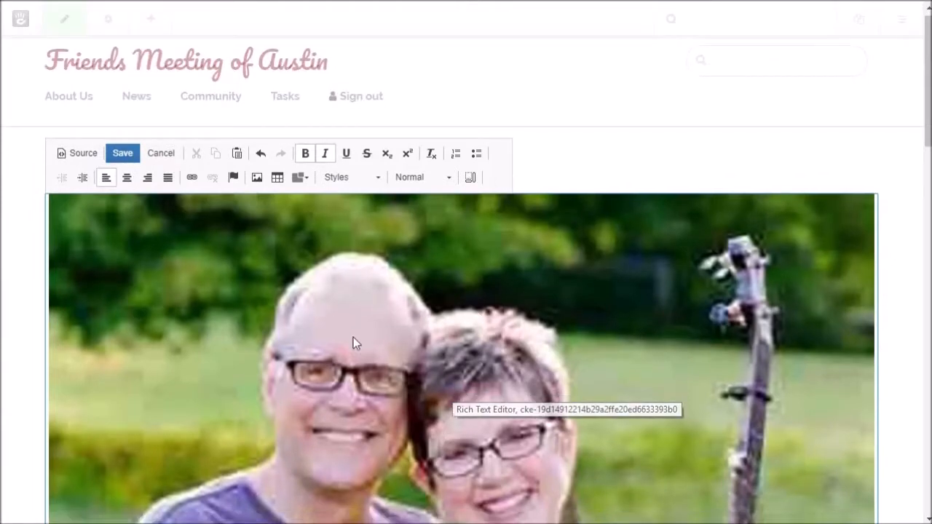
{"action": "scroll", "coordinate": [353, 338], "scroll_direction": "up", "scroll_amount": 2}
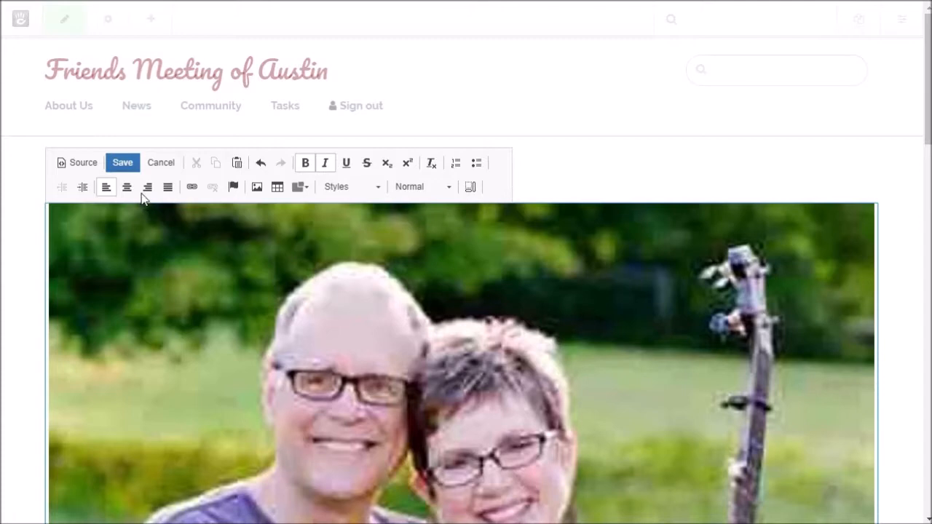
Step: Reopen the photo's Image Properties file library, then switch to the photo in paint.net
{"action": "left_click", "coordinate": [258, 275]}
{"action": "right_click", "coordinate": [287, 298]}
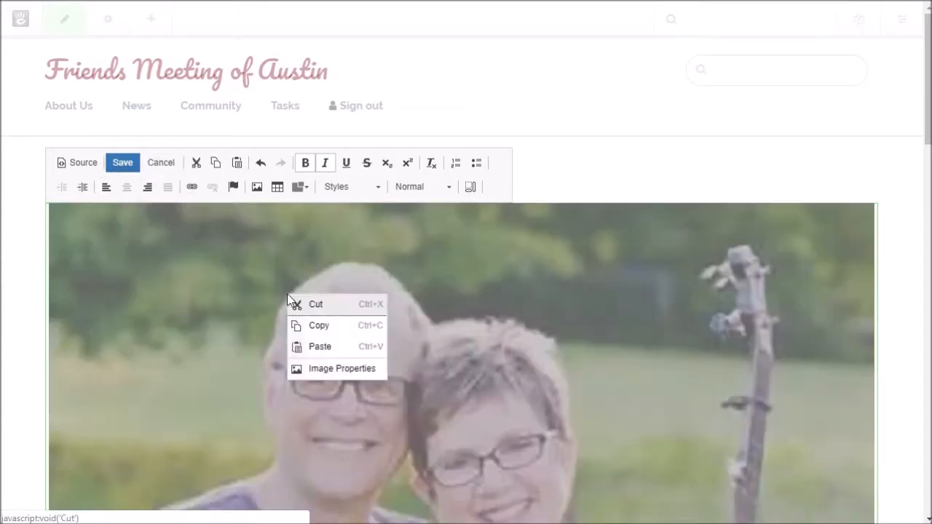
{"action": "left_click", "coordinate": [345, 370]}
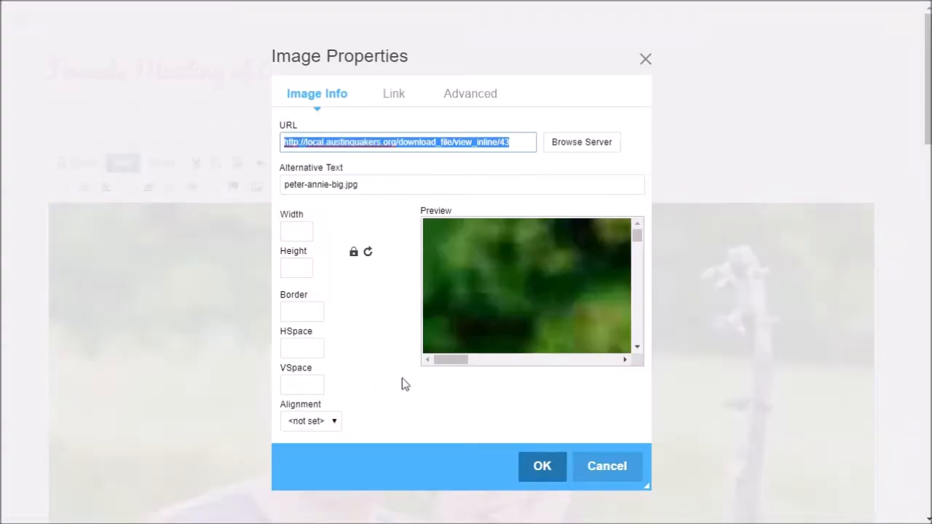
{"action": "left_click", "coordinate": [589, 146]}
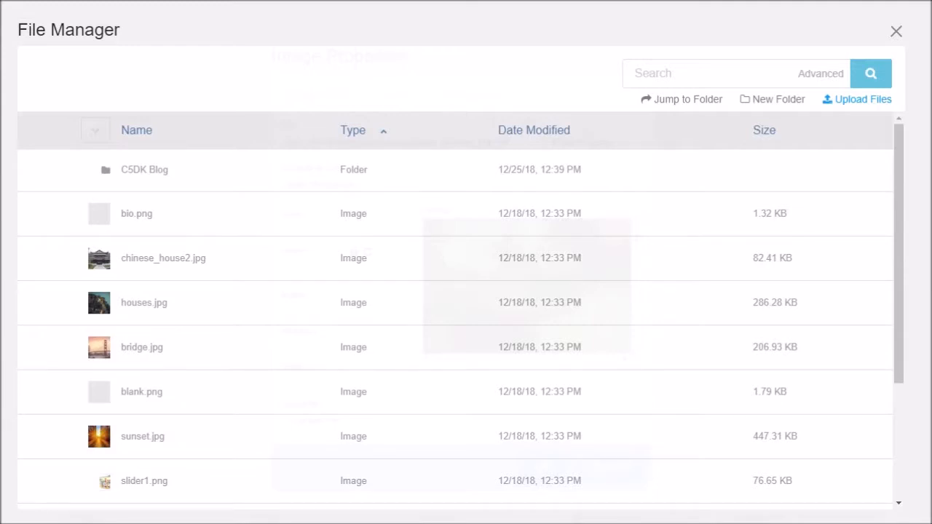
{"action": "key", "text": "alt+Tab"}
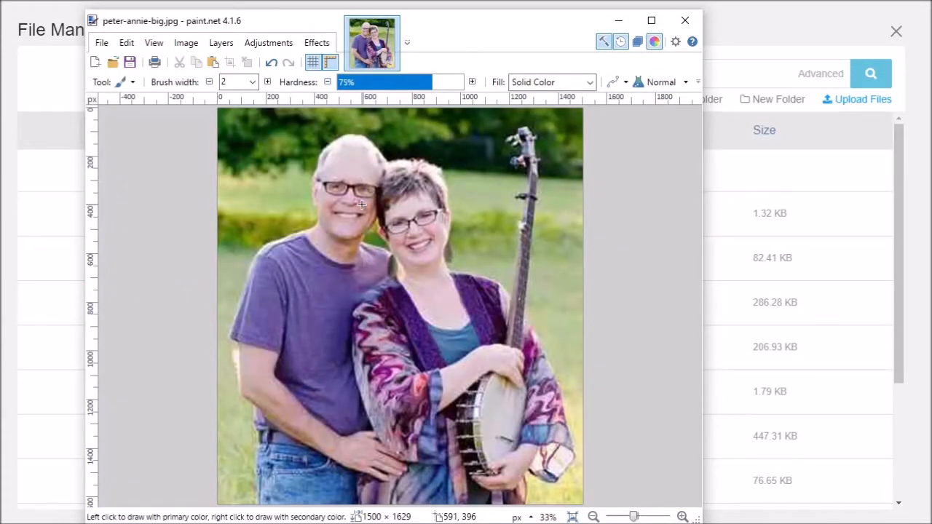
Step: Resize the couple's photo to 500 pixels wide (500 × 543), keeping the aspect ratio
{"action": "left_click", "coordinate": [185, 45]}
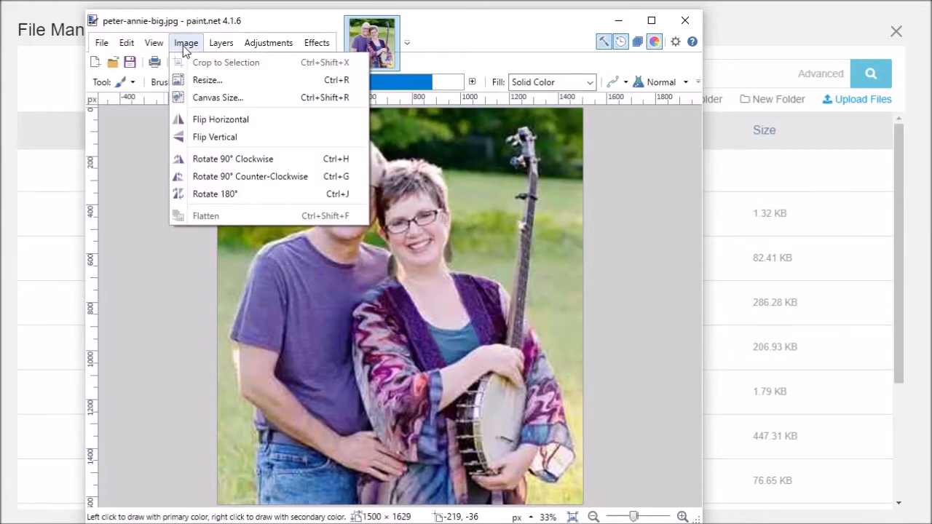
{"action": "left_click", "coordinate": [198, 80]}
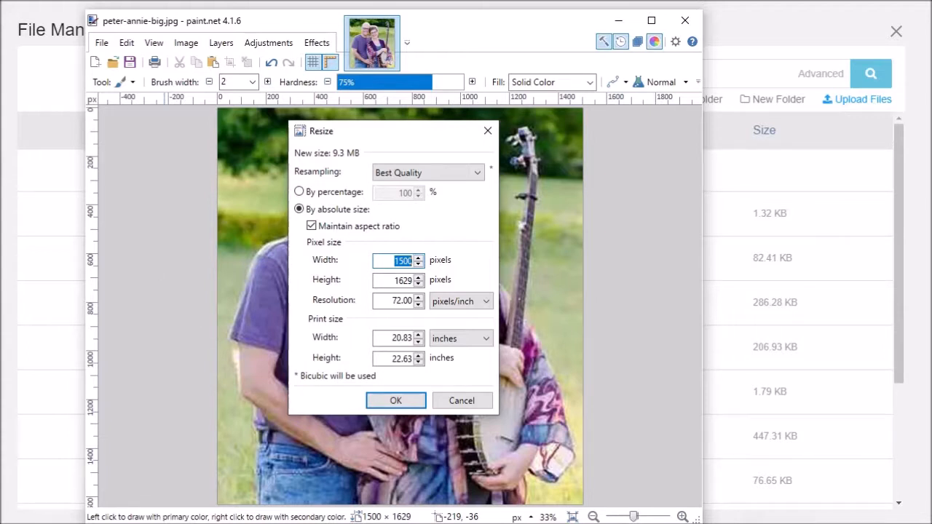
{"action": "left_click", "coordinate": [401, 260]}
{"action": "key", "text": "BackSpace"}
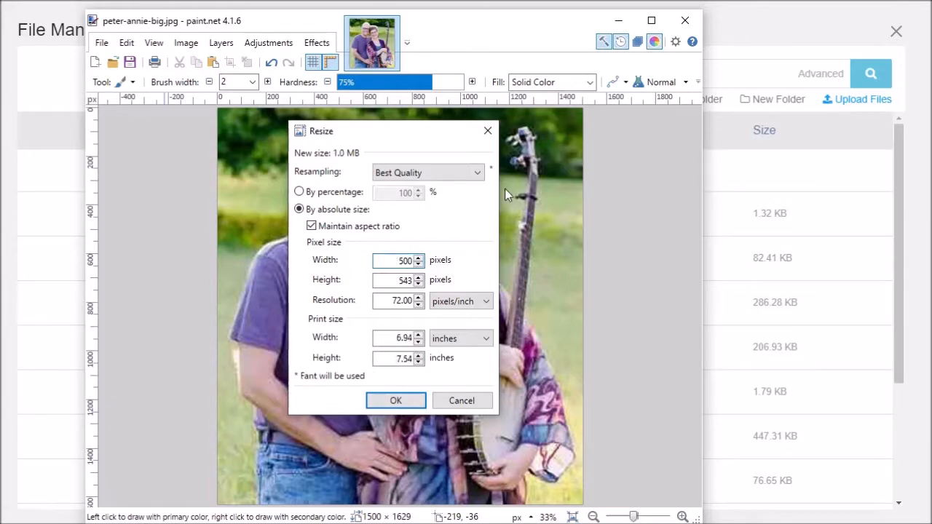
{"action": "left_click", "coordinate": [397, 401]}
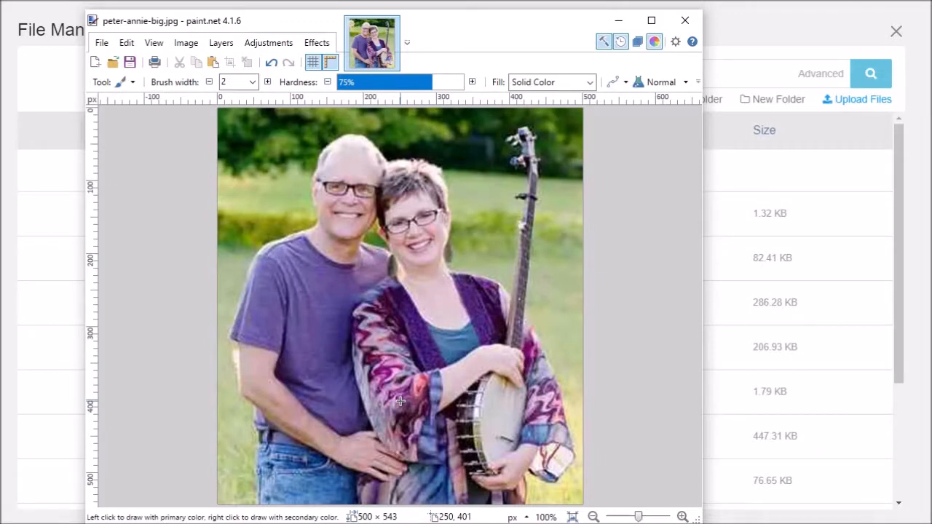
{"action": "left_click", "coordinate": [102, 43]}
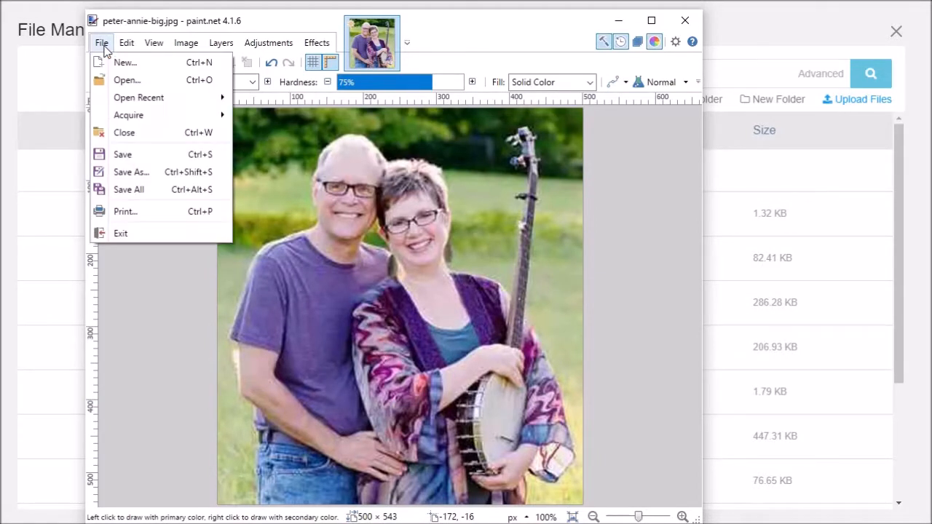
Step: Save the resized photo as peter-annie-500.jpg at JPEG quality 26
{"action": "left_click", "coordinate": [162, 169]}
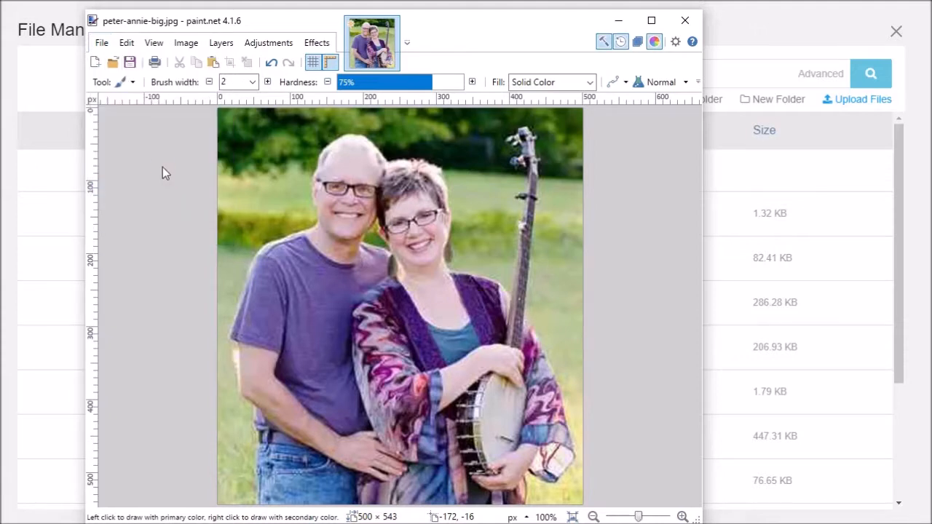
{"action": "left_click", "coordinate": [250, 329]}
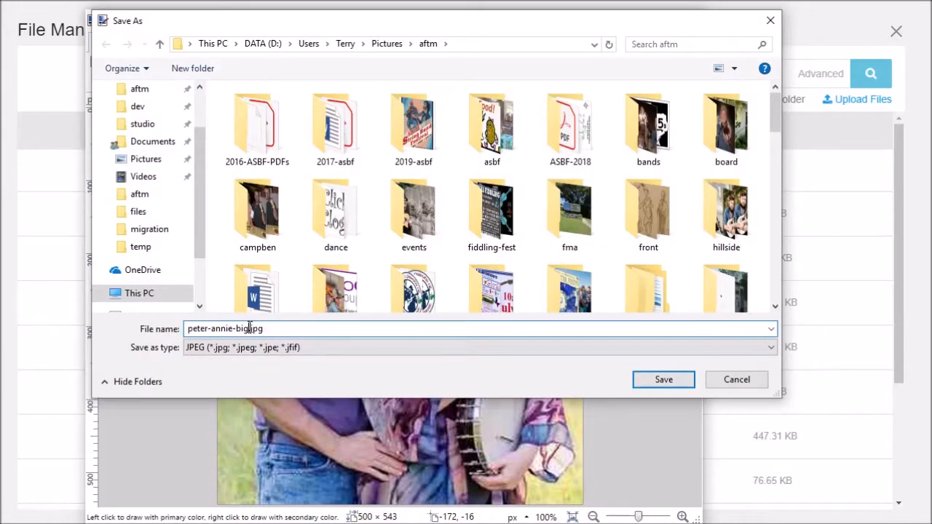
{"action": "key", "text": "BackSpace"}
{"action": "key", "text": "BackSpace"}
{"action": "key", "text": "BackSpace"}
{"action": "type", "text": "500"}
{"action": "left_click", "coordinate": [675, 380]}
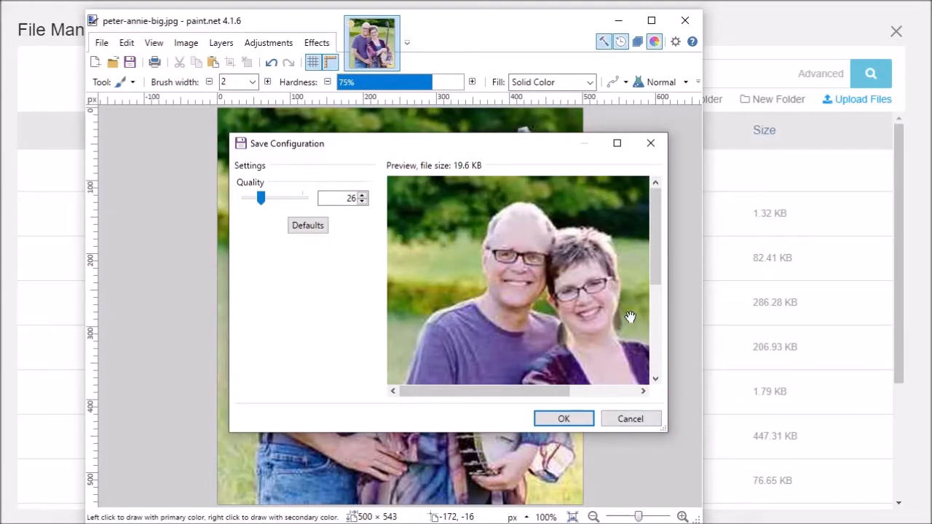
{"action": "left_click", "coordinate": [564, 420]}
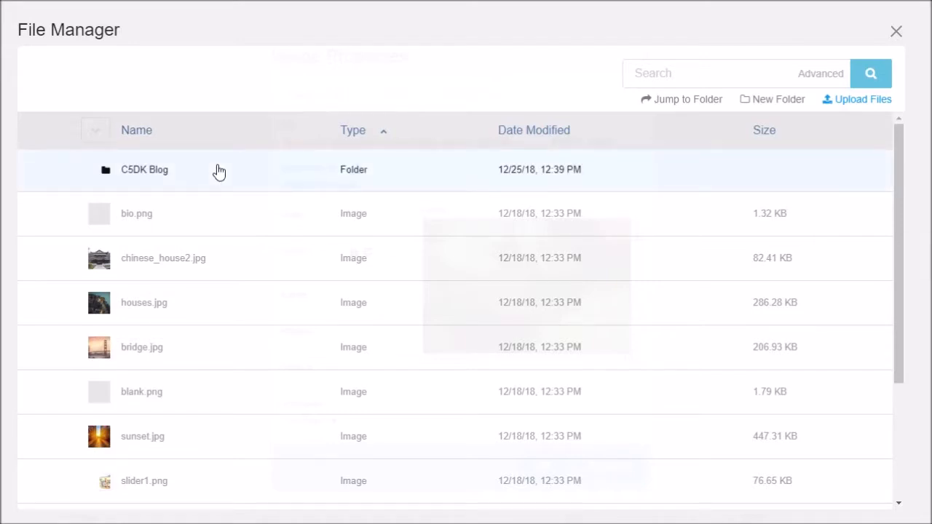
{"action": "left_click", "coordinate": [635, 75]}
{"action": "type", "text": "peter"}
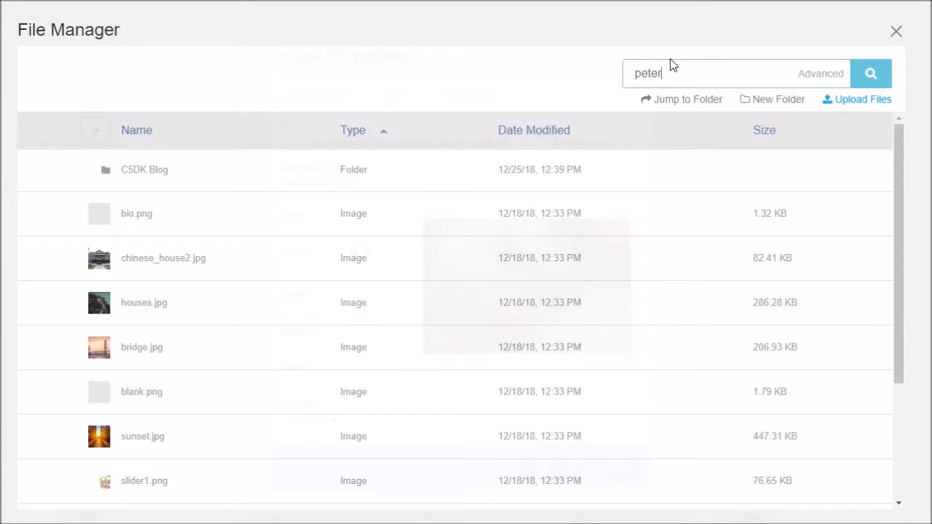
{"action": "left_click", "coordinate": [871, 80]}
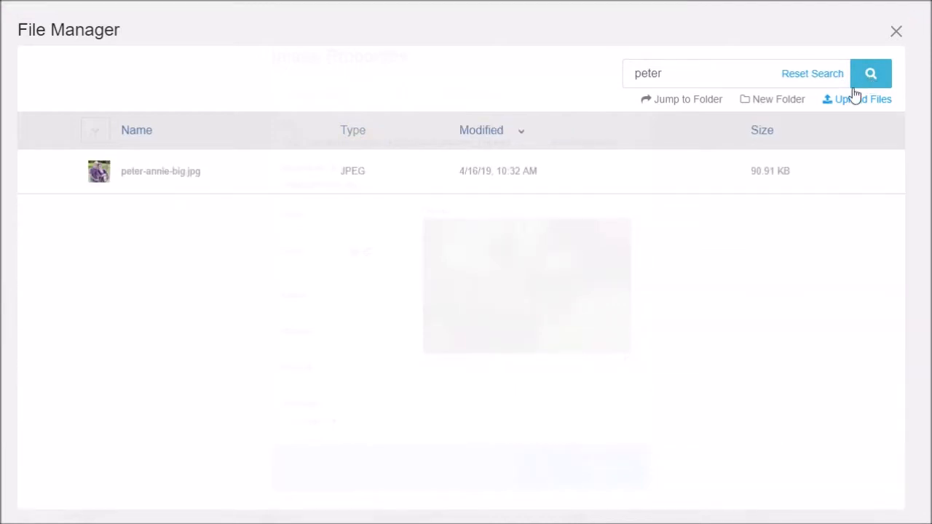
{"action": "double_click", "coordinate": [185, 176]}
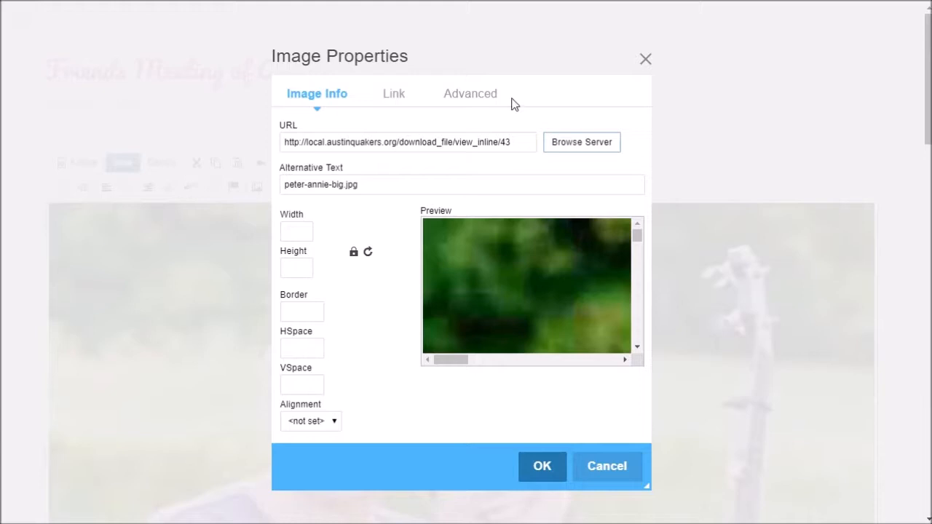
{"action": "left_click", "coordinate": [579, 152]}
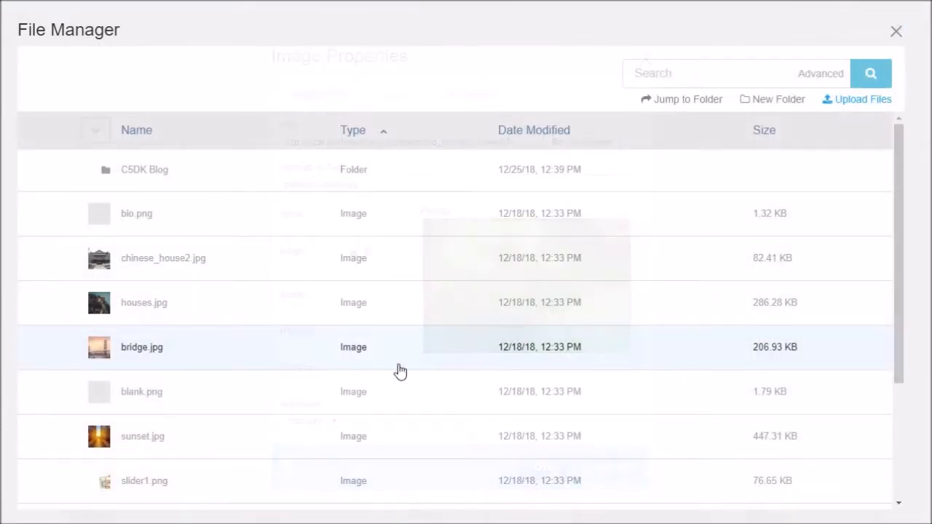
{"action": "left_click", "coordinate": [661, 72]}
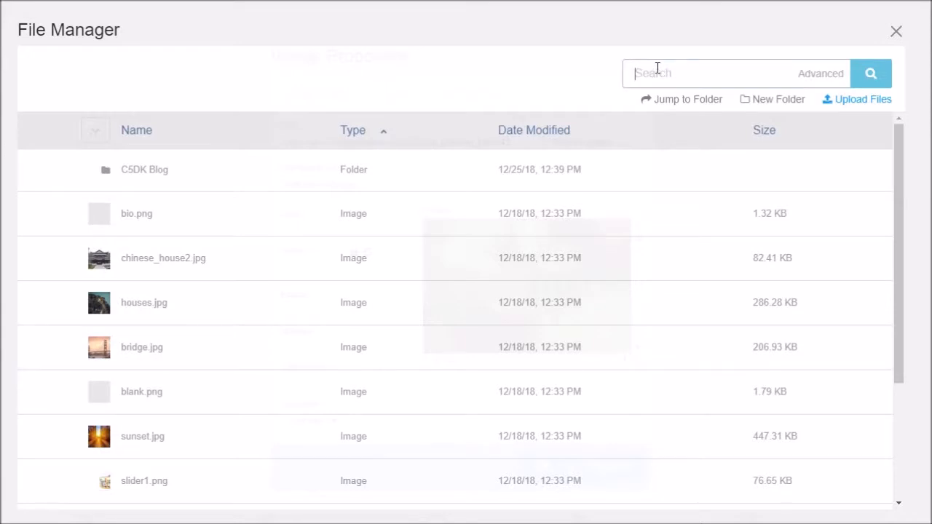
{"action": "type", "text": "peter"}
{"action": "left_click", "coordinate": [870, 74]}
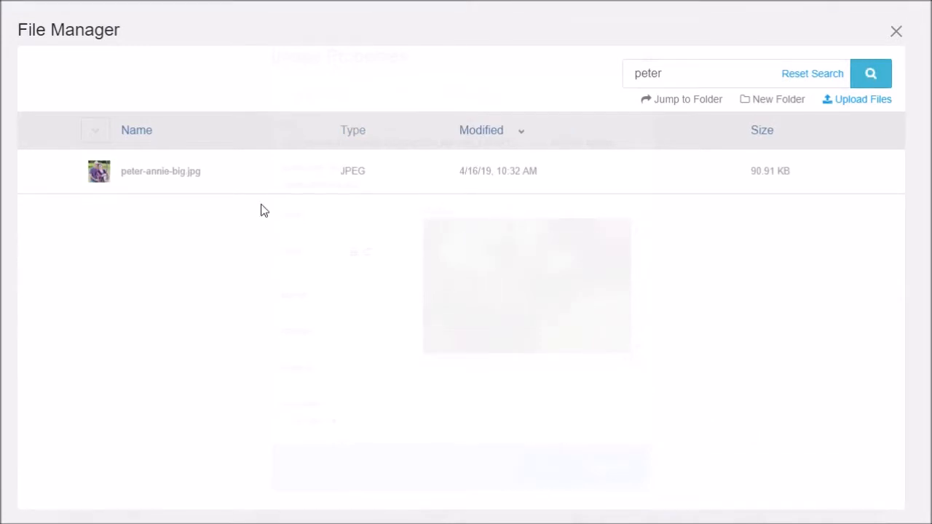
{"action": "left_click", "coordinate": [256, 190]}
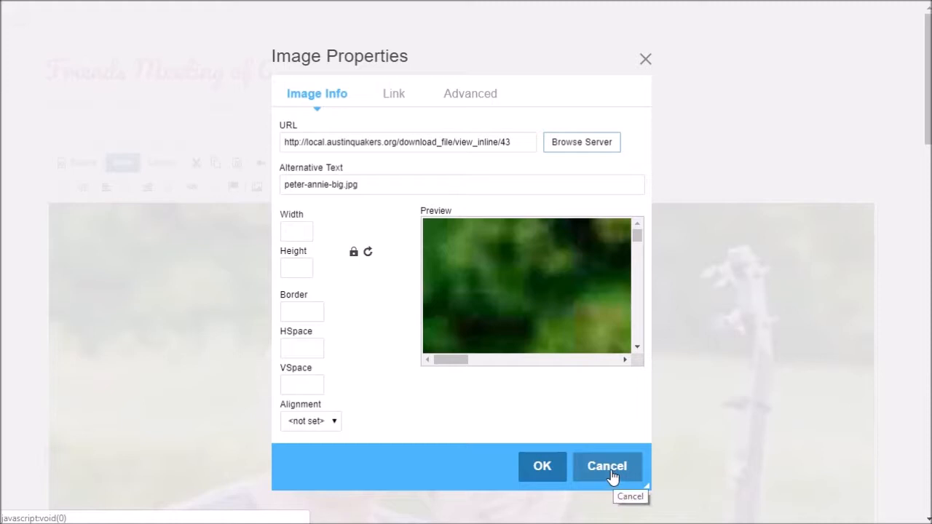
{"action": "left_click", "coordinate": [594, 150]}
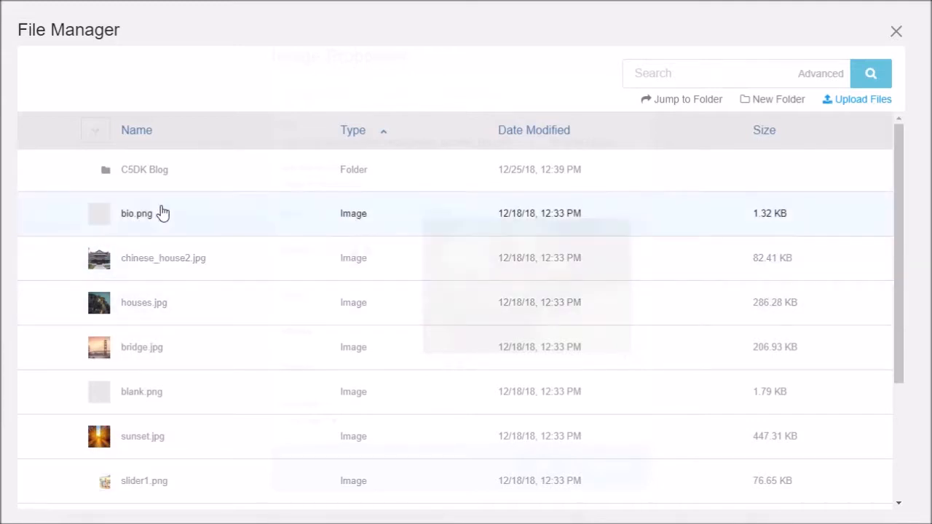
Step: Start a new file upload and browse to the Pictures > aftm > front folder
{"action": "scroll", "coordinate": [170, 240], "scroll_direction": "down", "scroll_amount": 3}
{"action": "scroll", "coordinate": [170, 241], "scroll_direction": "up", "scroll_amount": 3}
{"action": "left_click", "coordinate": [859, 101]}
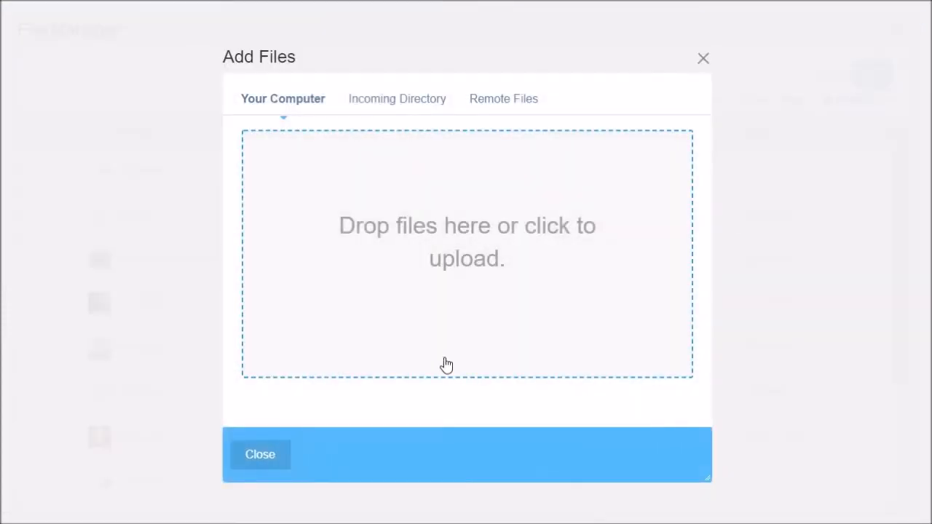
{"action": "left_click", "coordinate": [392, 256]}
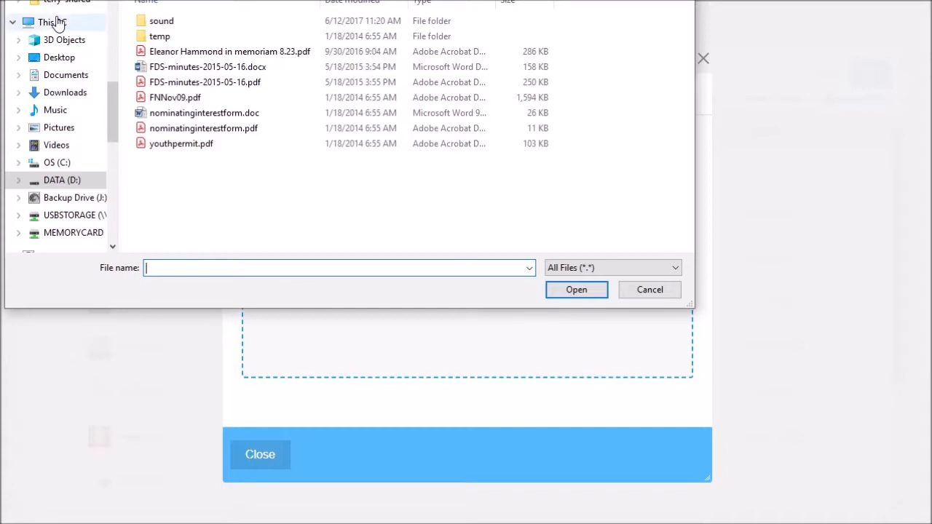
{"action": "left_click", "coordinate": [75, 134]}
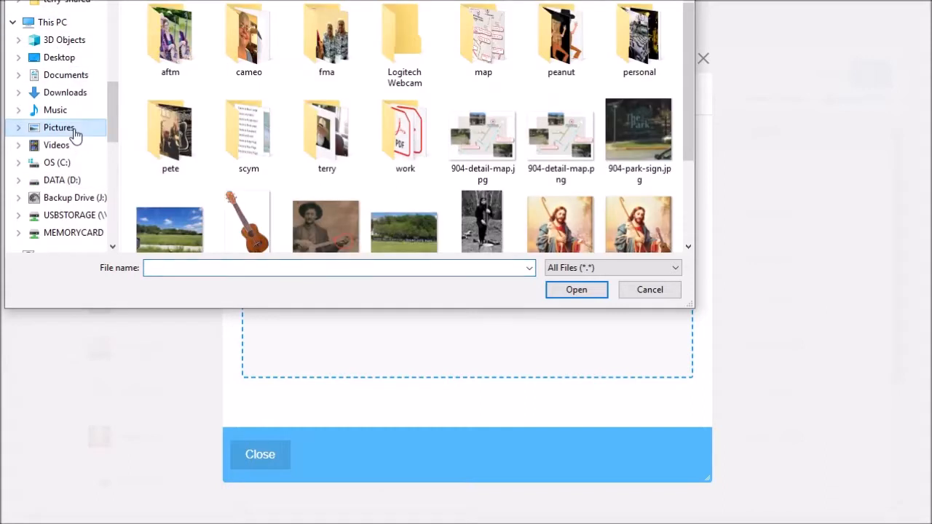
{"action": "double_click", "coordinate": [182, 48]}
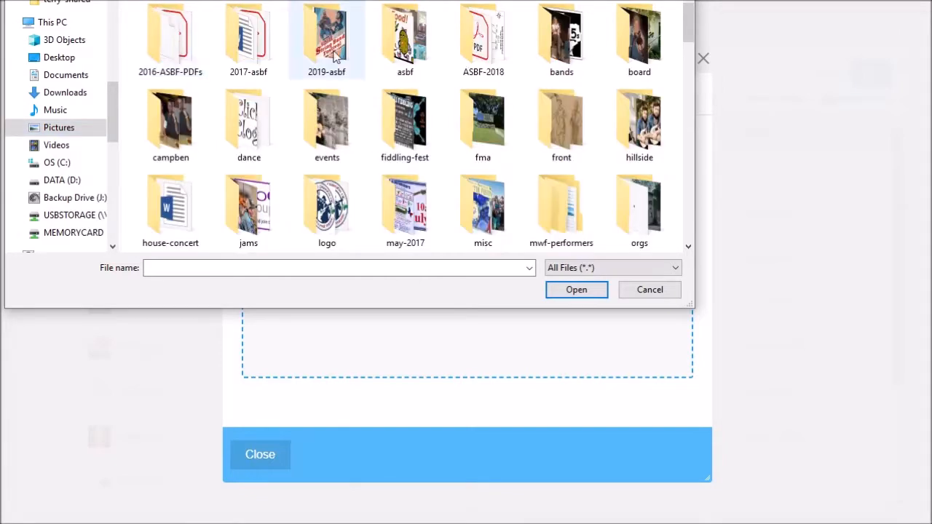
{"action": "double_click", "coordinate": [585, 106]}
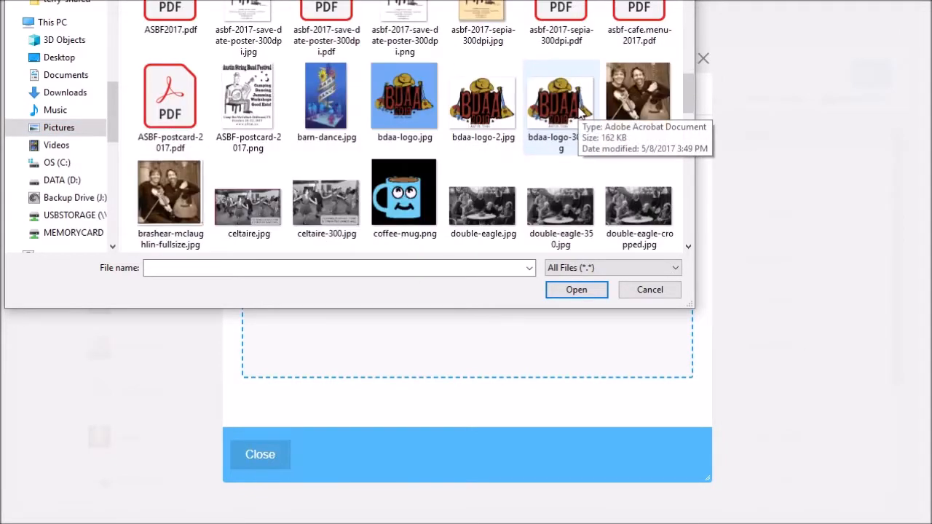
Step: Upload peter-annie-500.jpg and close the Add Files dialog
{"action": "scroll", "coordinate": [578, 107], "scroll_direction": "down", "scroll_amount": 5}
{"action": "scroll", "coordinate": [581, 121], "scroll_direction": "down", "scroll_amount": 5}
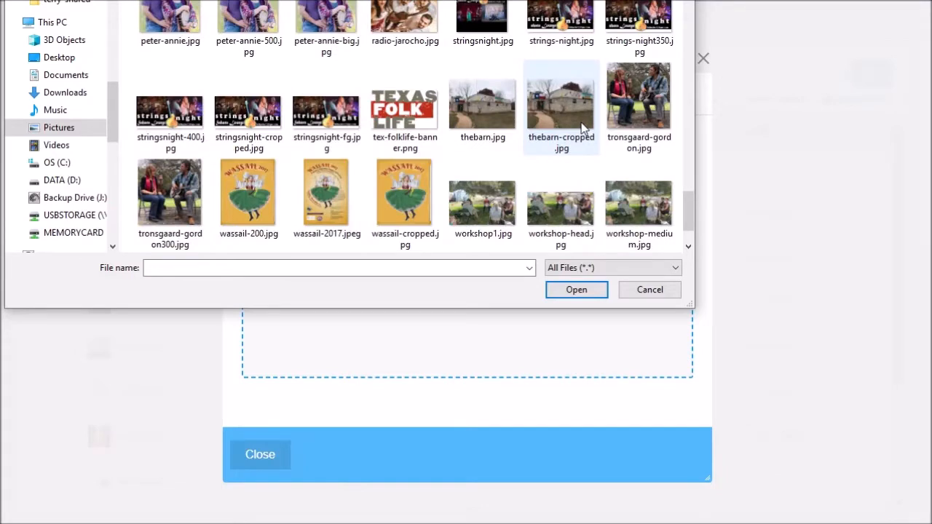
{"action": "scroll", "coordinate": [581, 127], "scroll_direction": "down", "scroll_amount": 2}
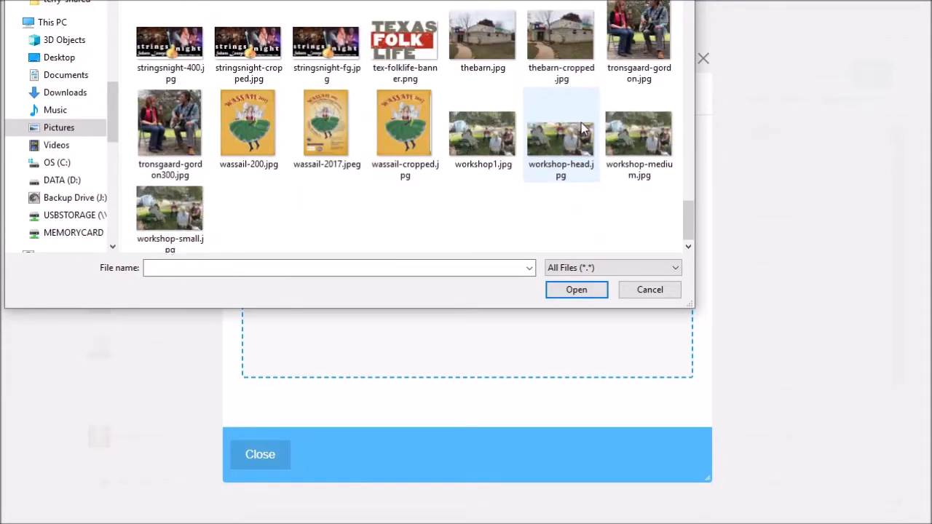
{"action": "scroll", "coordinate": [583, 129], "scroll_direction": "up", "scroll_amount": 5}
{"action": "scroll", "coordinate": [581, 123], "scroll_direction": "down", "scroll_amount": 1}
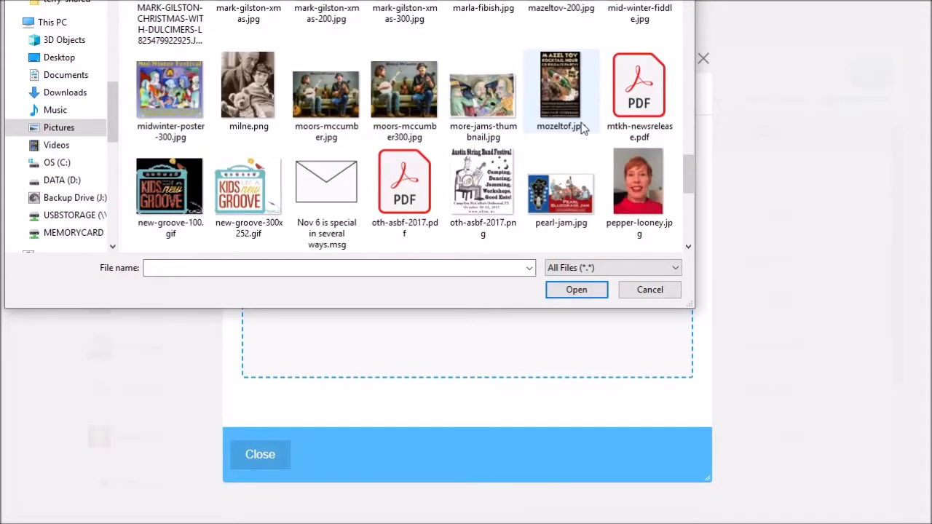
{"action": "scroll", "coordinate": [581, 124], "scroll_direction": "down", "scroll_amount": 3}
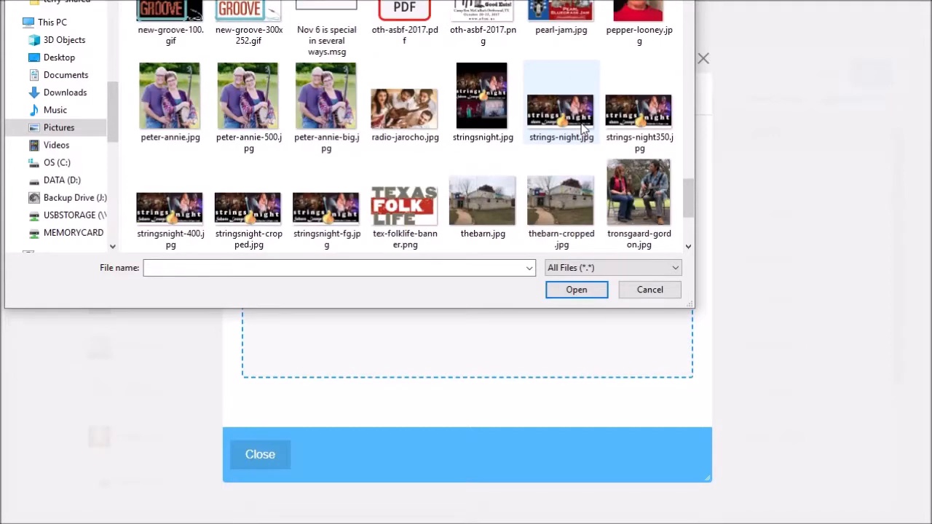
{"action": "scroll", "coordinate": [582, 129], "scroll_direction": "up", "scroll_amount": 1}
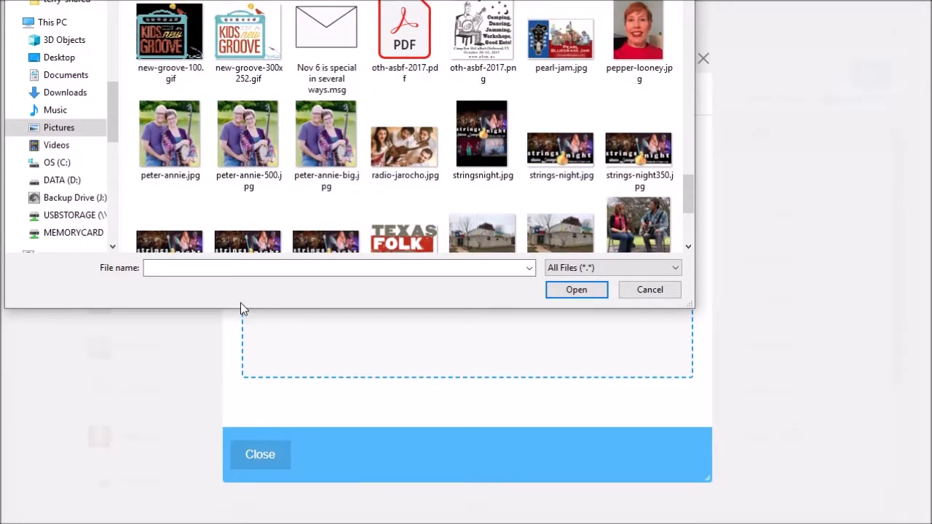
{"action": "left_click", "coordinate": [253, 135]}
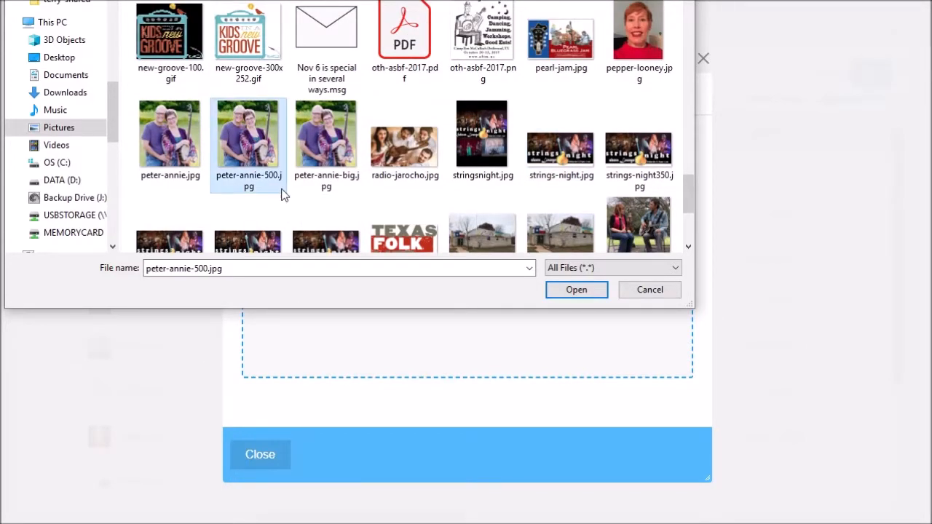
{"action": "left_click", "coordinate": [560, 295]}
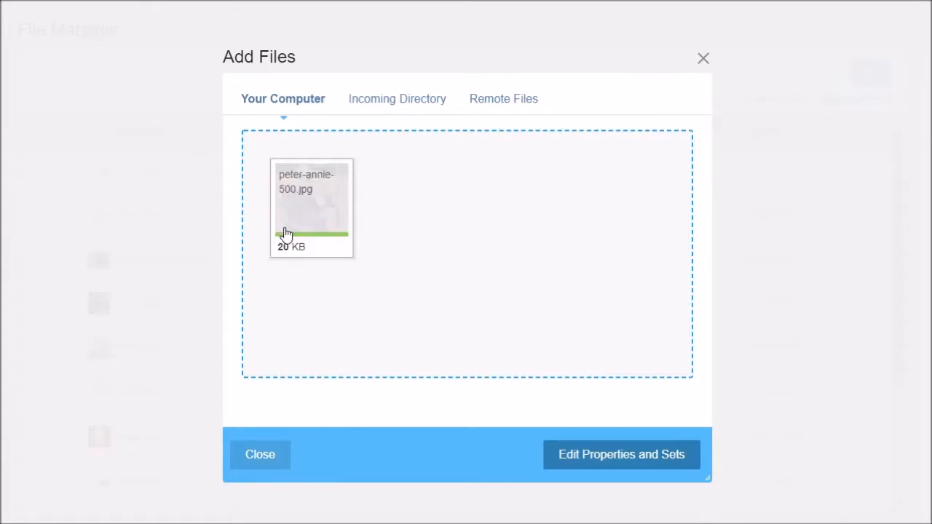
{"action": "left_click", "coordinate": [267, 459]}
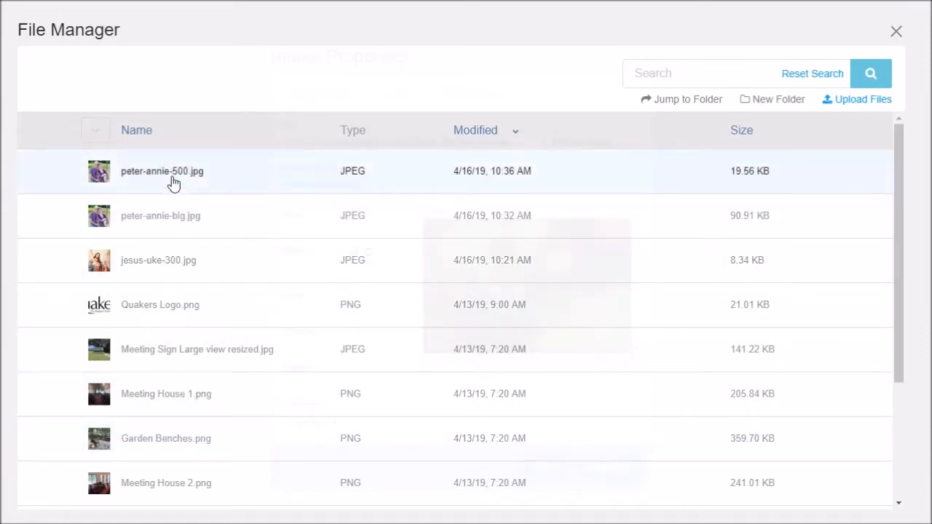
Step: Insert peter-annie-500.jpg from the File Manager into the text block
{"action": "left_click", "coordinate": [182, 215]}
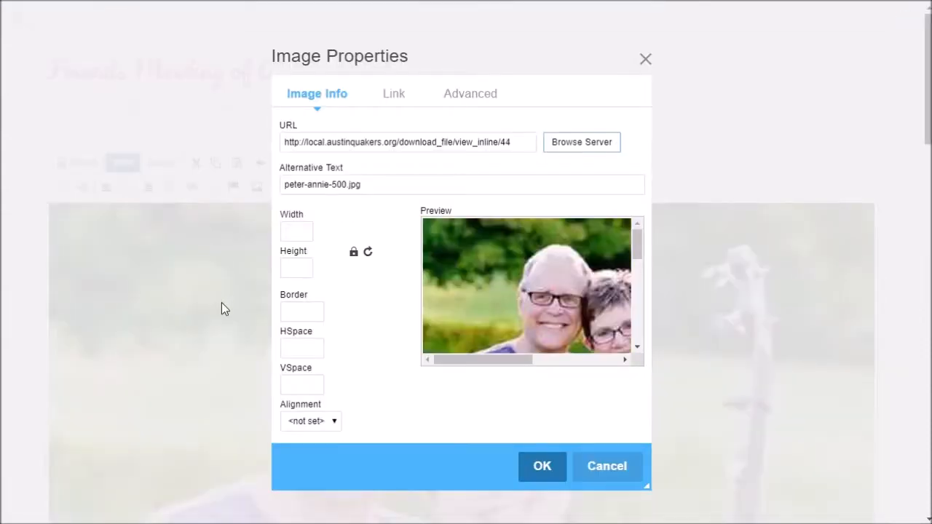
{"action": "left_click", "coordinate": [541, 468]}
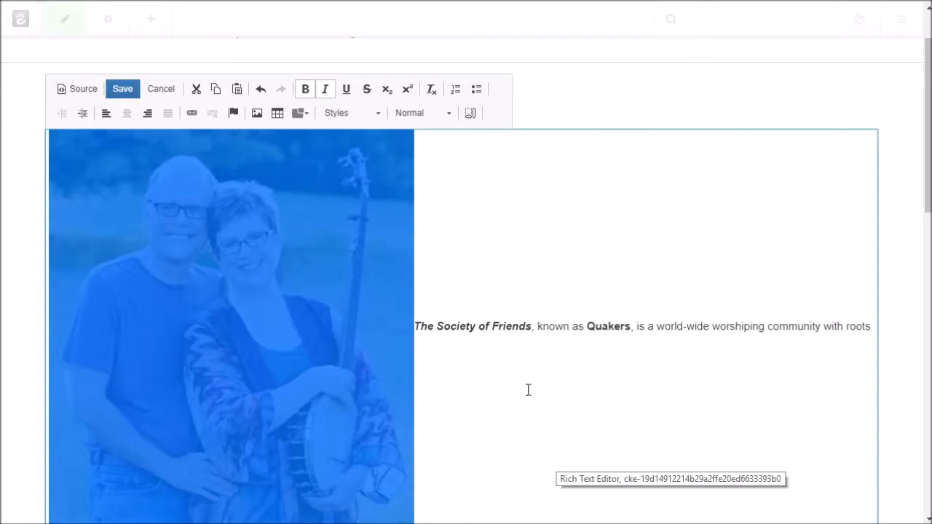
{"action": "scroll", "coordinate": [529, 391], "scroll_direction": "down", "scroll_amount": 3}
{"action": "scroll", "coordinate": [526, 386], "scroll_direction": "up", "scroll_amount": 2}
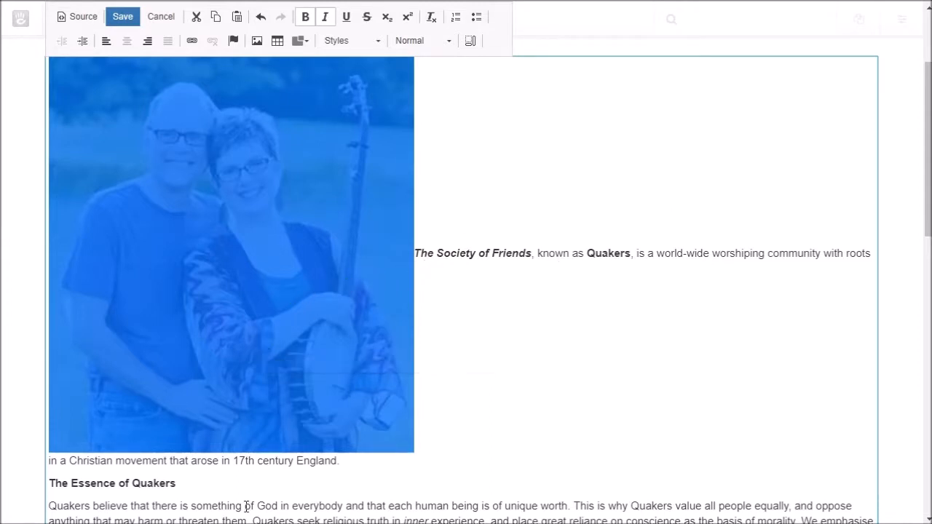
Step: Move the photo below the opening sentence, above 'The Essence of Quakers'
{"action": "left_click_drag", "start_coordinate": [178, 89], "coordinate": [511, 463]}
{"action": "scroll", "coordinate": [601, 367], "scroll_direction": "up", "scroll_amount": 2}
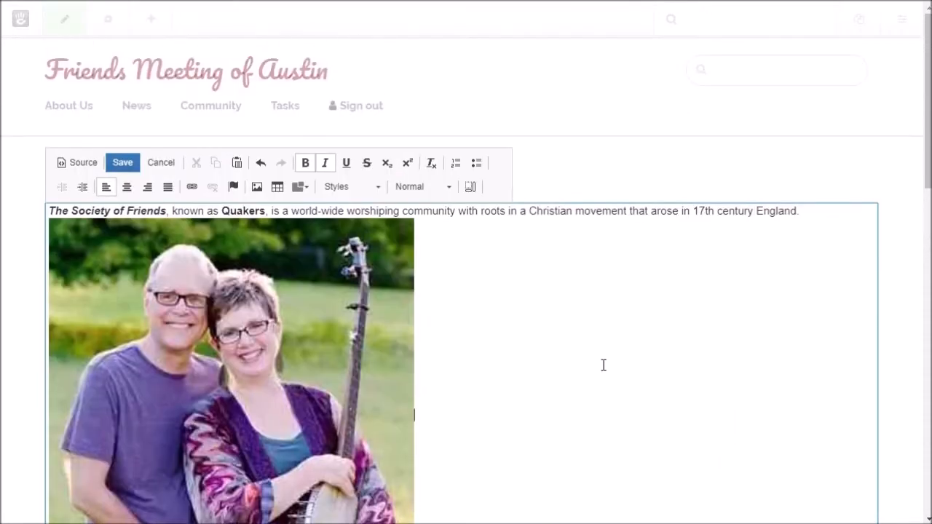
{"action": "scroll", "coordinate": [603, 365], "scroll_direction": "down", "scroll_amount": 3}
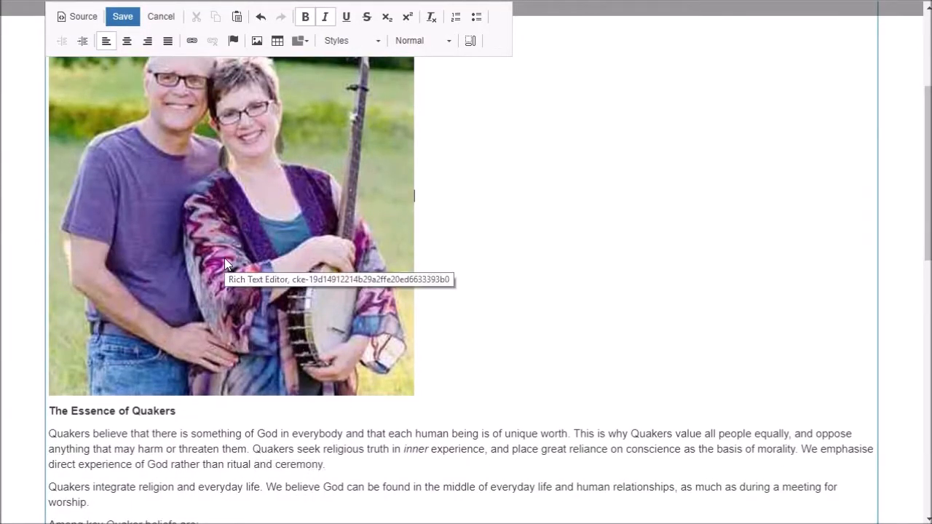
{"action": "scroll", "coordinate": [225, 258], "scroll_direction": "up", "scroll_amount": 3}
{"action": "scroll", "coordinate": [215, 297], "scroll_direction": "down", "scroll_amount": 4}
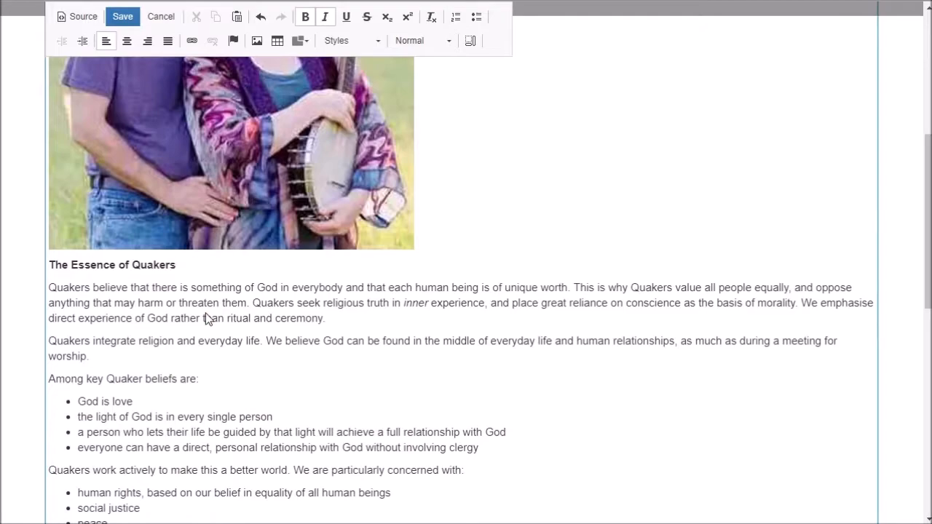
{"action": "scroll", "coordinate": [208, 329], "scroll_direction": "up", "scroll_amount": 1}
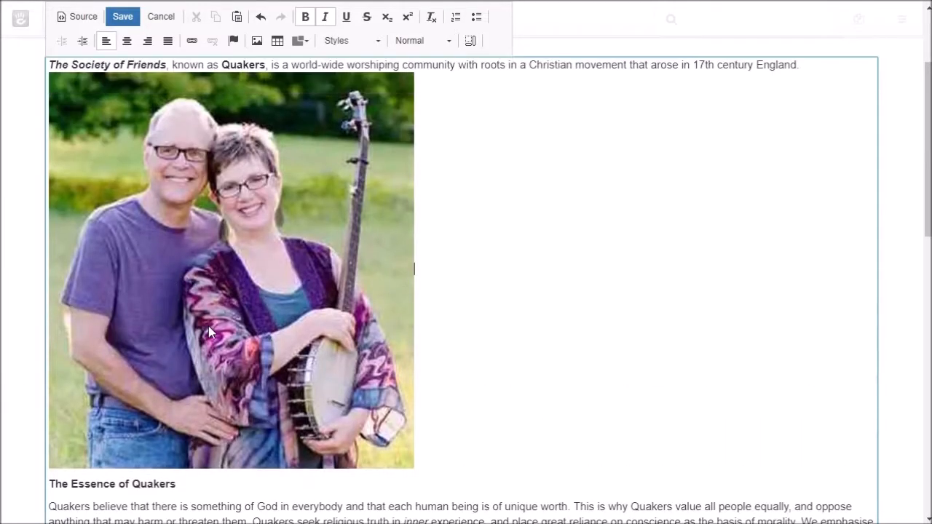
Step: Set the couple photo's Image Properties alignment to Right so the Quaker text wraps left
{"action": "left_click", "coordinate": [209, 325]}
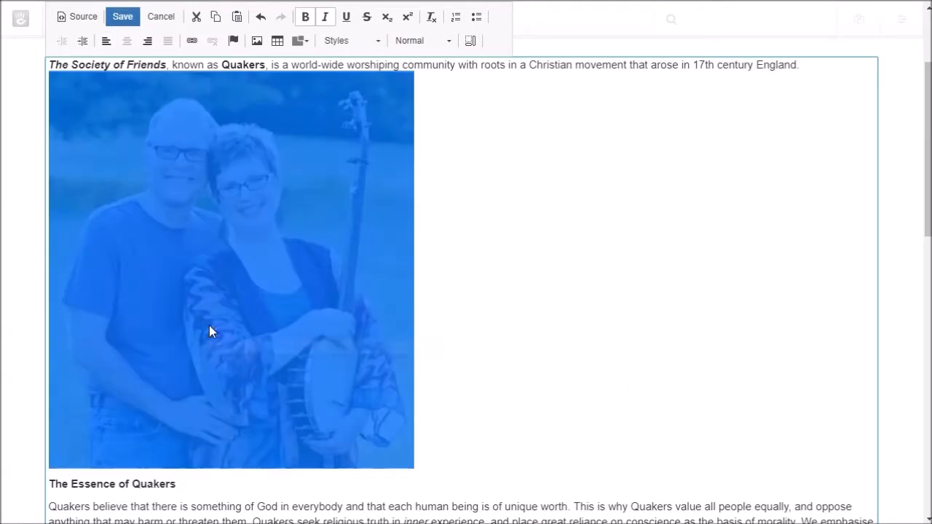
{"action": "right_click", "coordinate": [210, 325]}
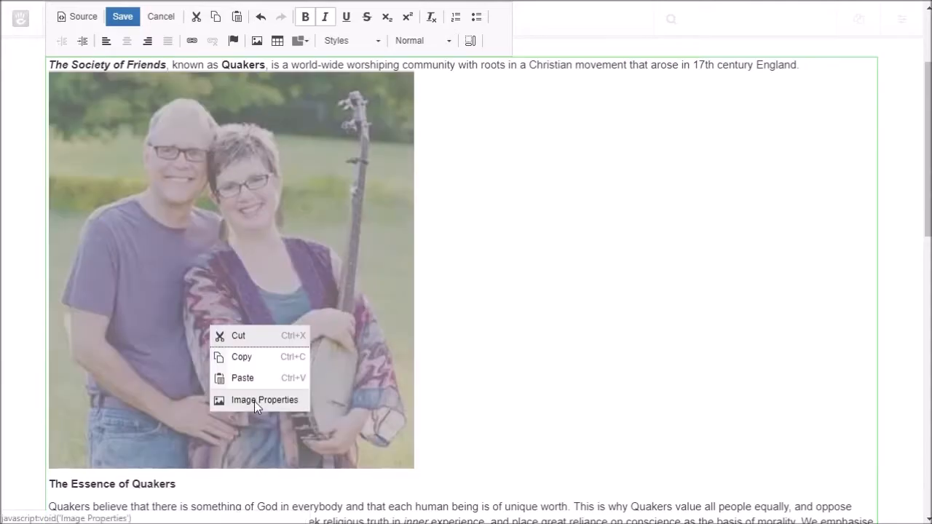
{"action": "left_click", "coordinate": [254, 399]}
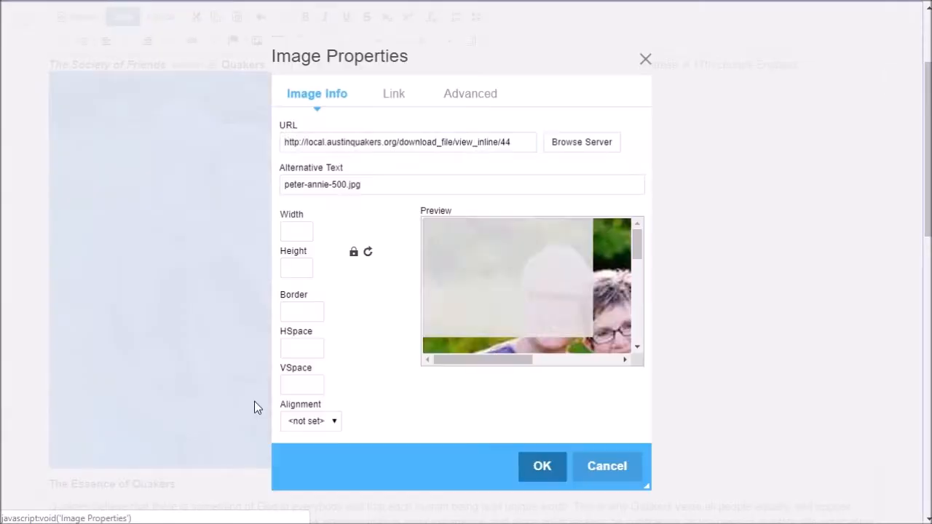
{"action": "left_click", "coordinate": [316, 420]}
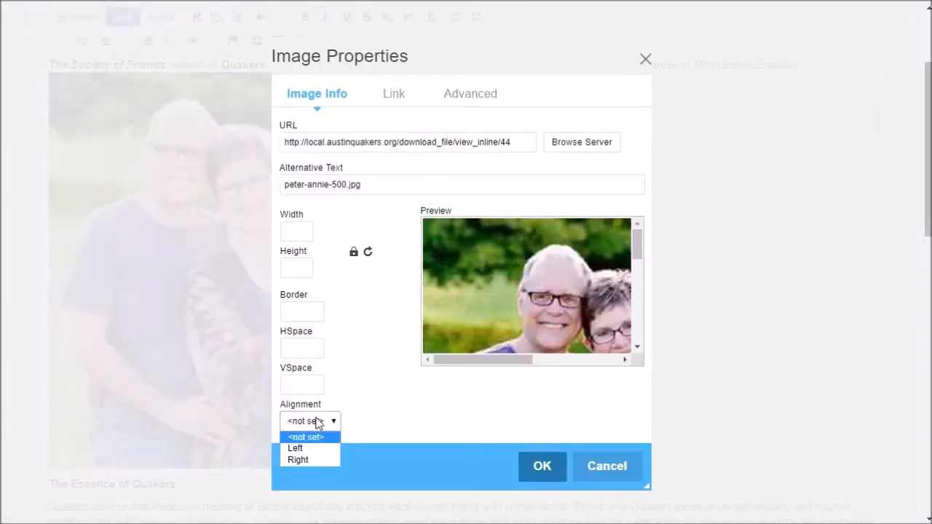
{"action": "left_click", "coordinate": [297, 460]}
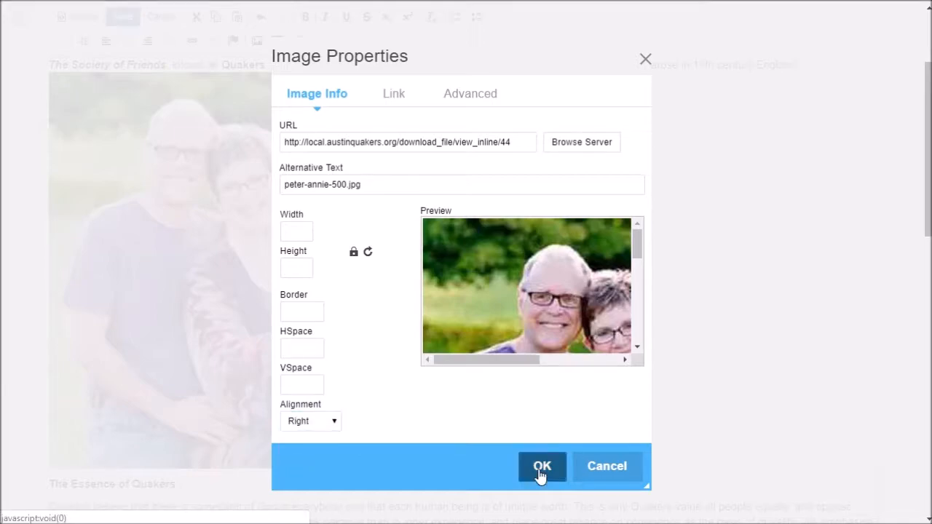
{"action": "left_click", "coordinate": [542, 469]}
{"action": "scroll", "coordinate": [371, 402], "scroll_direction": "up", "scroll_amount": 3}
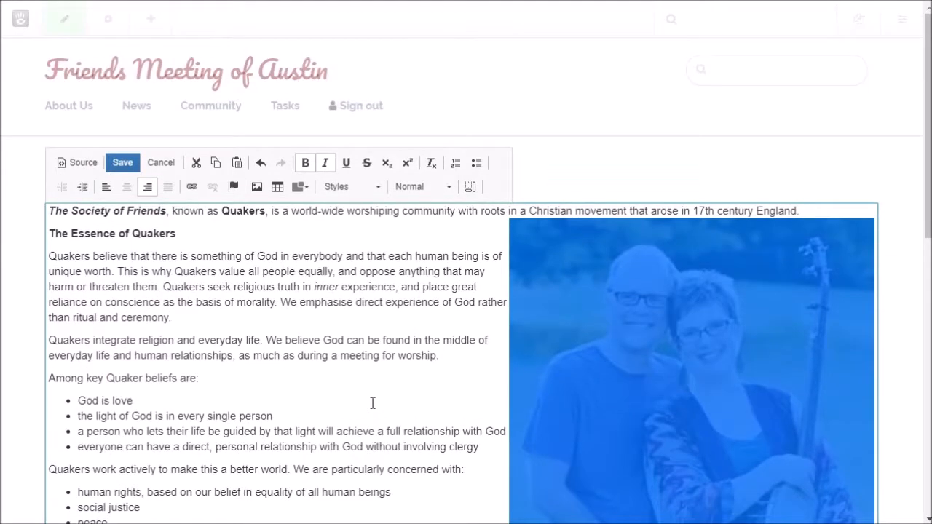
{"action": "left_click", "coordinate": [410, 390]}
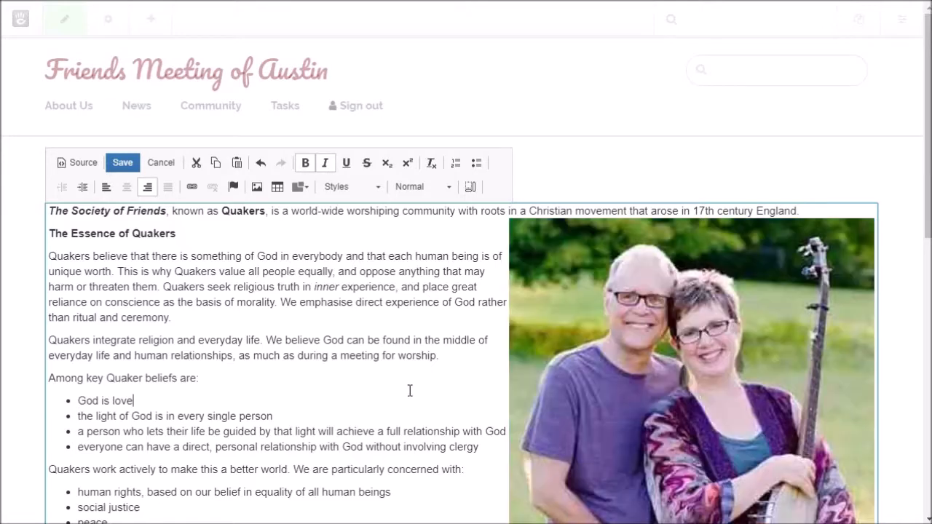
{"action": "scroll", "coordinate": [389, 387], "scroll_direction": "down", "scroll_amount": 1}
{"action": "scroll", "coordinate": [388, 387], "scroll_direction": "down", "scroll_amount": 2}
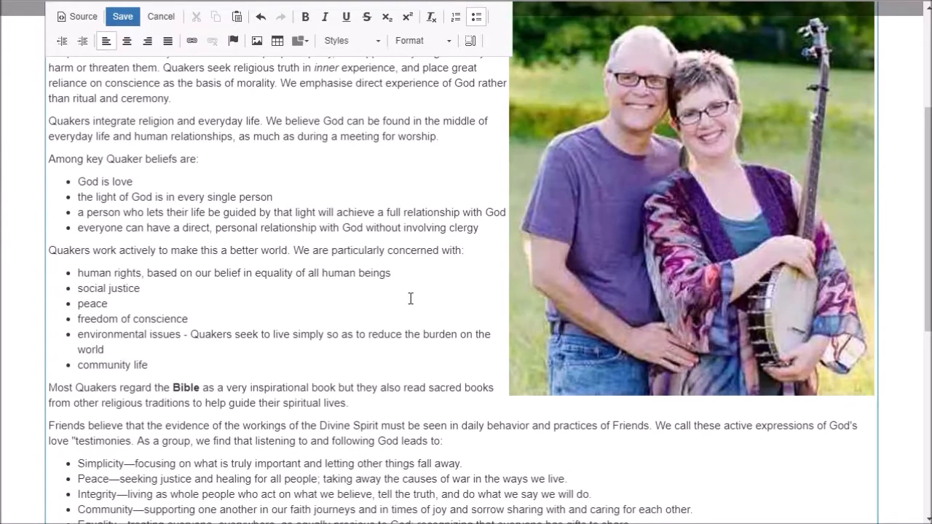
{"action": "scroll", "coordinate": [254, 280], "scroll_direction": "up", "scroll_amount": 3}
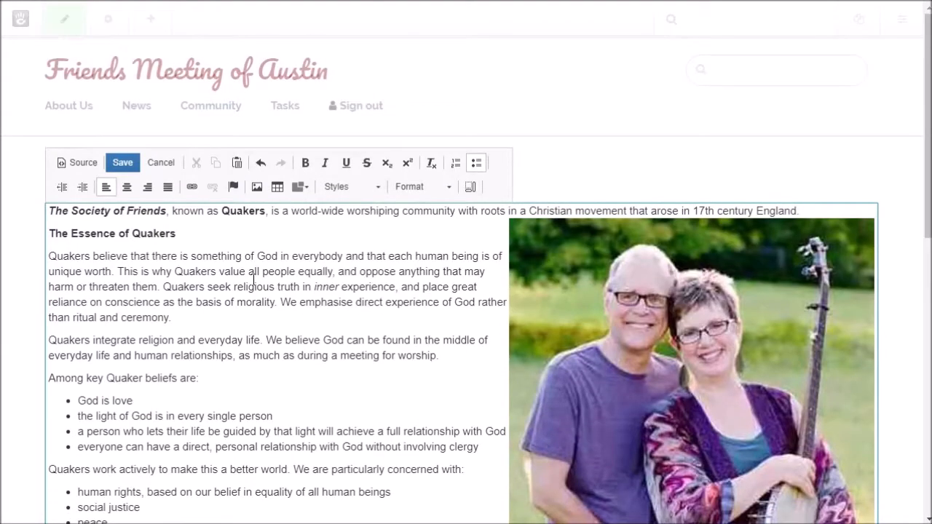
Step: Save the text block with the right-aligned photo and publish the page changes
{"action": "left_click", "coordinate": [123, 163]}
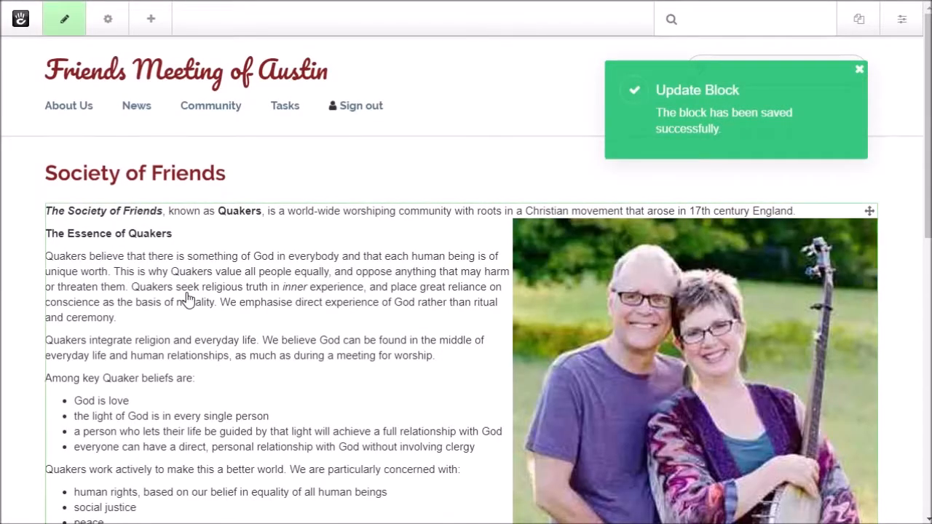
{"action": "left_click", "coordinate": [62, 29]}
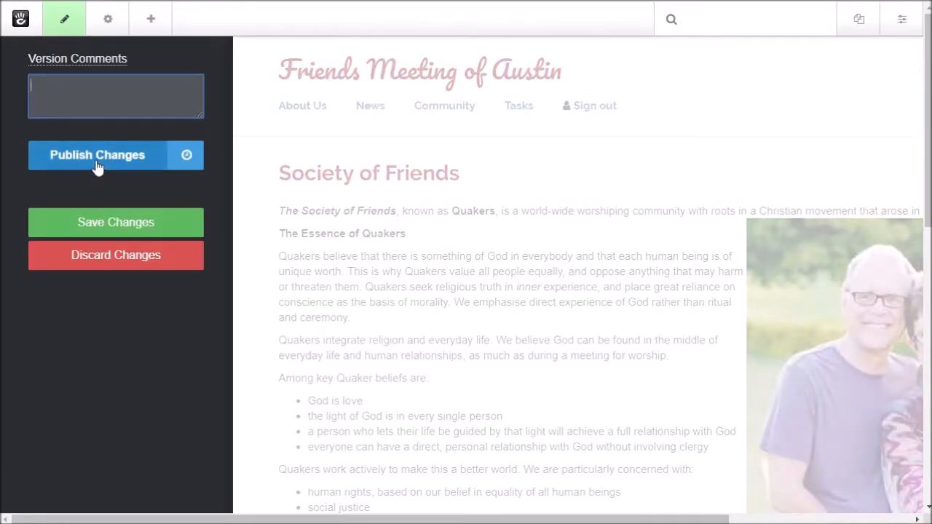
{"action": "left_click", "coordinate": [98, 168]}
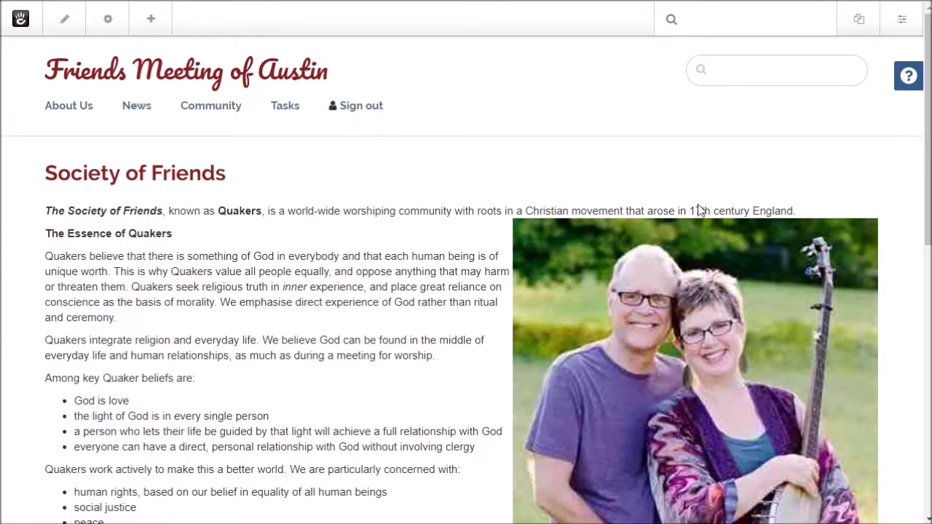
Step: Narrow the browser to about 992px to preview the page reflow, then restore full width
{"action": "left_click_drag", "start_coordinate": [930, 210], "coordinate": [448, 267]}
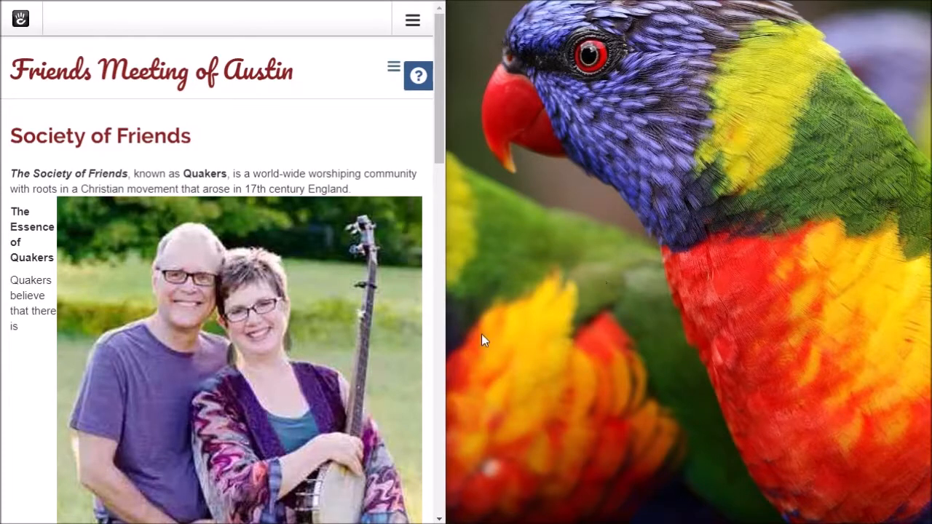
{"action": "mouse_move", "coordinate": [445, 364]}
{"action": "left_mouse_down"}
{"action": "mouse_move", "coordinate": [488, 367]}
{"action": "mouse_move", "coordinate": [429, 374]}
{"action": "mouse_move", "coordinate": [456, 371]}
{"action": "left_mouse_up"}
{"action": "scroll", "coordinate": [313, 408], "scroll_direction": "down", "scroll_amount": 4}
{"action": "scroll", "coordinate": [313, 408], "scroll_direction": "down", "scroll_amount": 1}
{"action": "scroll", "coordinate": [313, 408], "scroll_direction": "up", "scroll_amount": 5}
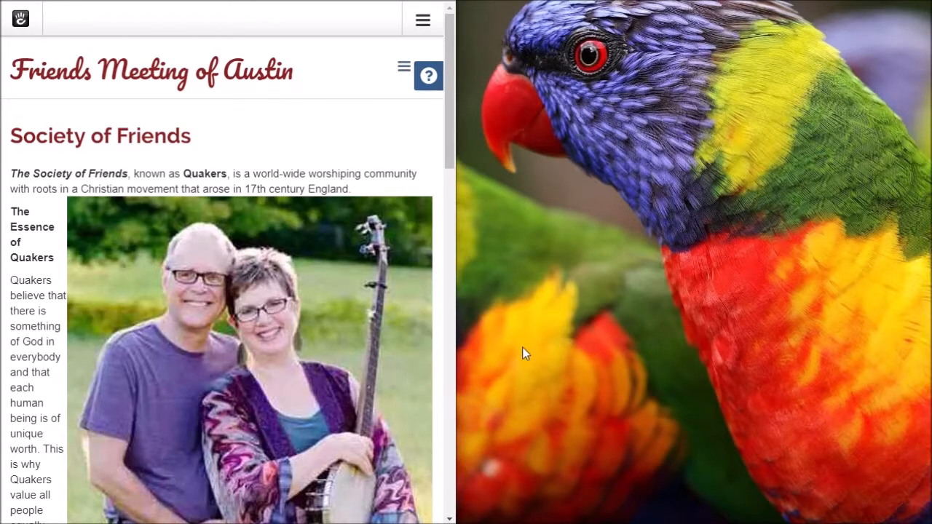
{"action": "left_click_drag", "start_coordinate": [457, 376], "coordinate": [930, 322]}
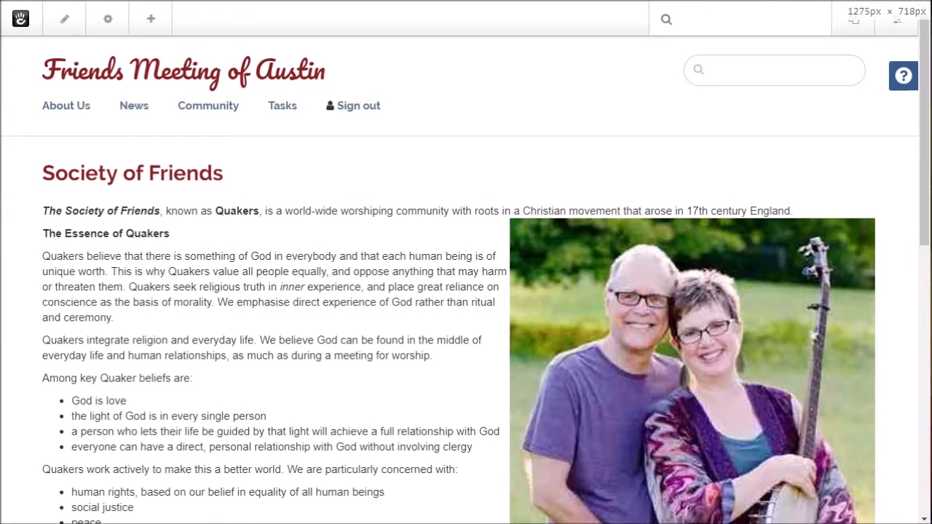
Step: Scroll through the published Society of Friends page to review the photo beside the Quaker lists
{"action": "scroll", "coordinate": [414, 355], "scroll_direction": "down", "scroll_amount": 4}
{"action": "scroll", "coordinate": [415, 355], "scroll_direction": "up", "scroll_amount": 4}
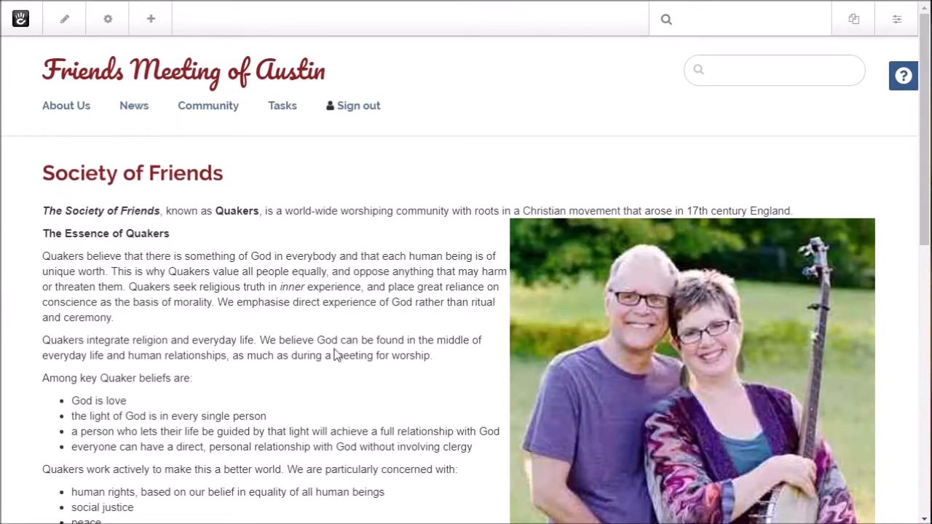
{"action": "scroll", "coordinate": [338, 356], "scroll_direction": "down", "scroll_amount": 1}
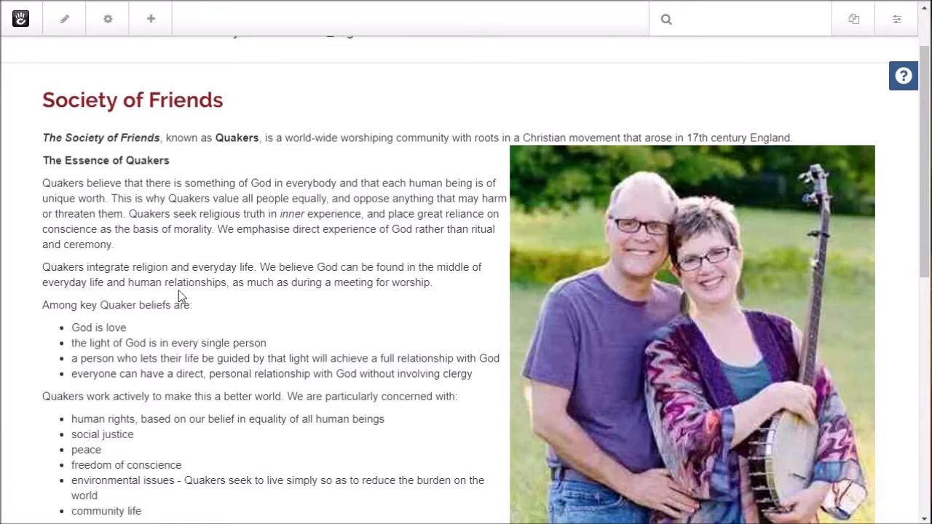
{"action": "scroll", "coordinate": [178, 291], "scroll_direction": "down", "scroll_amount": 3}
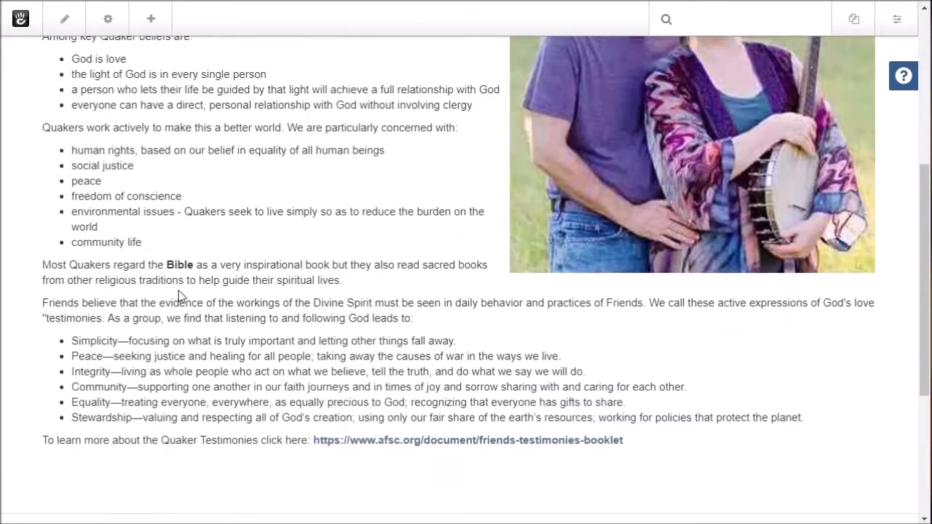
{"action": "scroll", "coordinate": [178, 293], "scroll_direction": "up", "scroll_amount": 4}
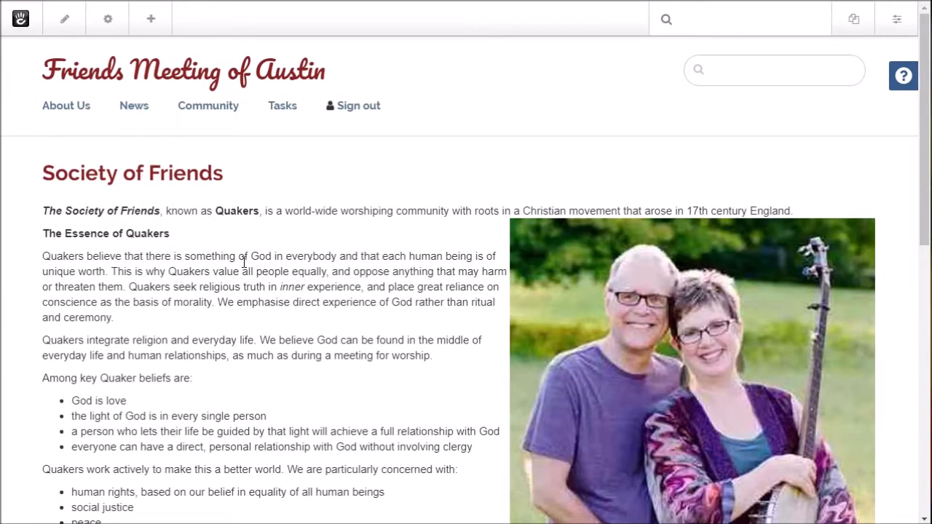
{"action": "scroll", "coordinate": [233, 268], "scroll_direction": "down", "scroll_amount": 3}
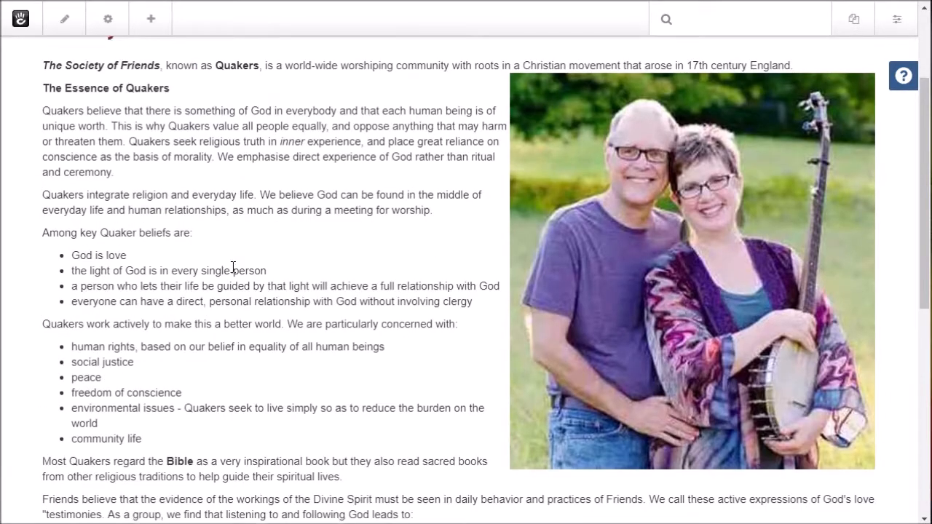
{"action": "scroll", "coordinate": [233, 267], "scroll_direction": "up", "scroll_amount": 2}
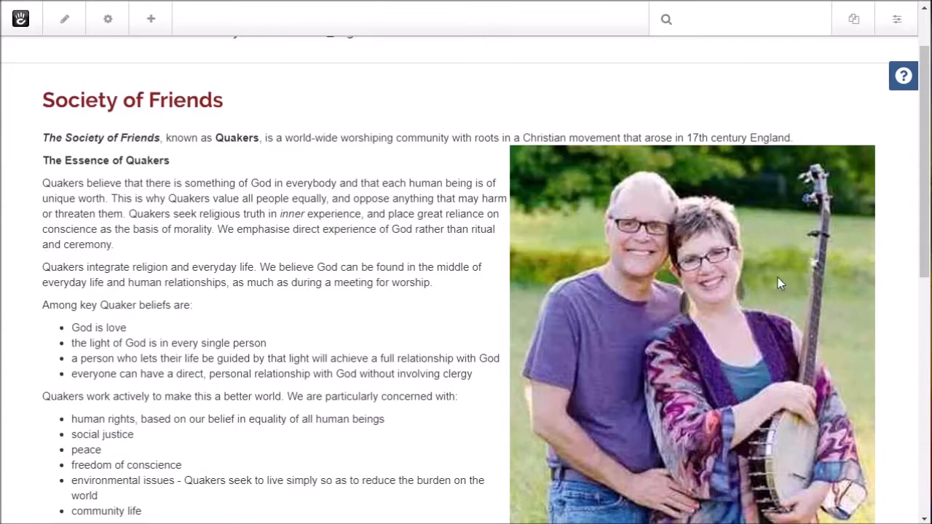
{"action": "scroll", "coordinate": [750, 291], "scroll_direction": "down", "scroll_amount": 3}
{"action": "scroll", "coordinate": [749, 295], "scroll_direction": "up", "scroll_amount": 5}
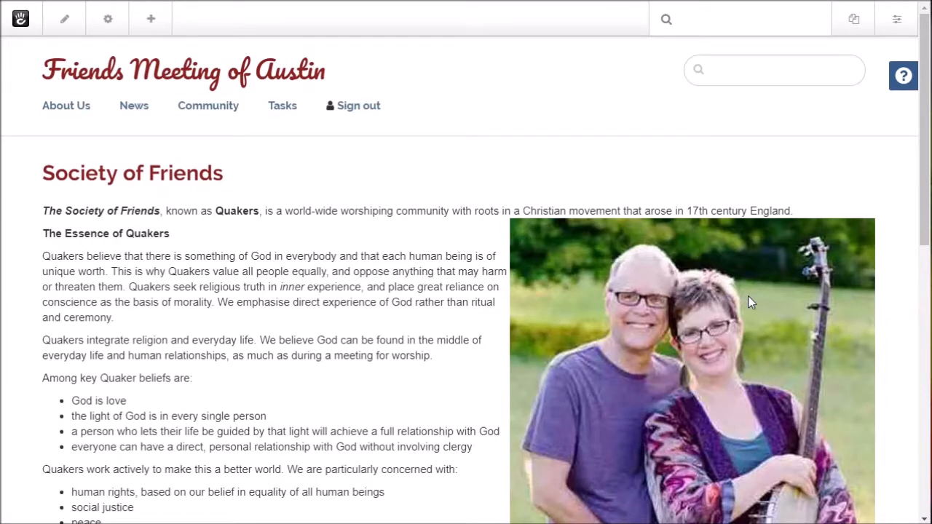
{"action": "scroll", "coordinate": [751, 302], "scroll_direction": "down", "scroll_amount": 2}
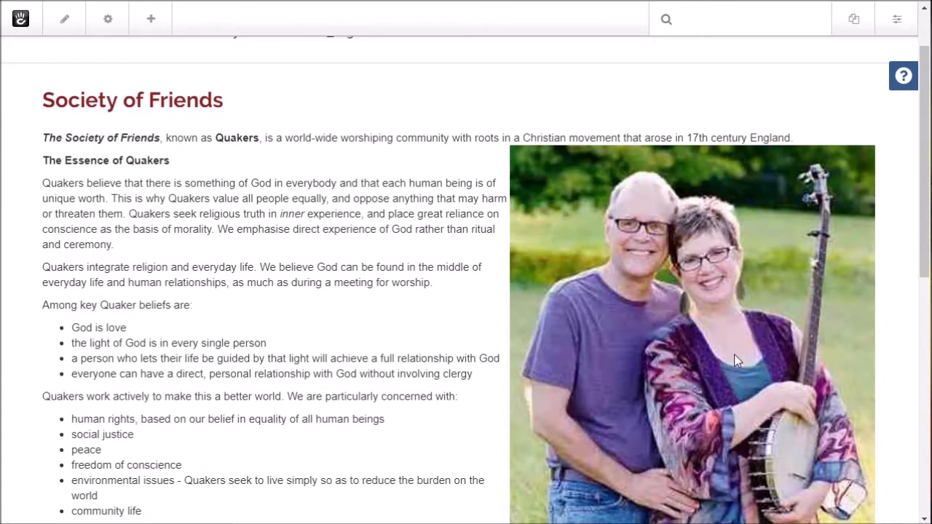
{"action": "scroll", "coordinate": [131, 373], "scroll_direction": "down", "scroll_amount": 2}
{"action": "scroll", "coordinate": [106, 372], "scroll_direction": "up", "scroll_amount": 4}
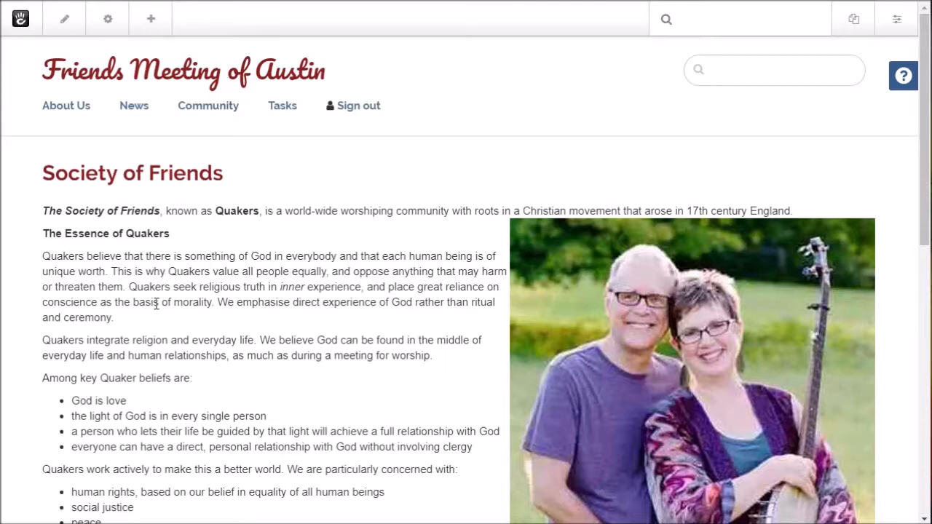
{"action": "scroll", "coordinate": [156, 304], "scroll_direction": "down", "scroll_amount": 2}
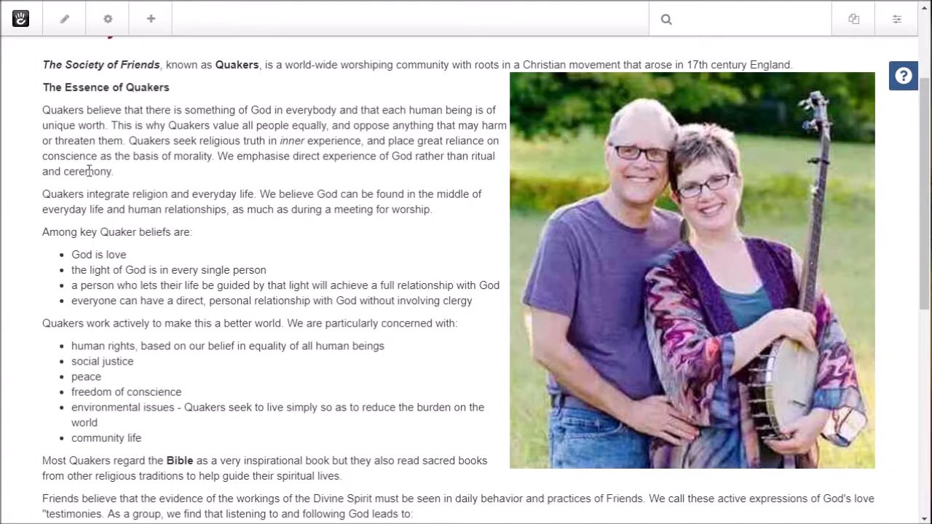
{"action": "scroll", "coordinate": [206, 191], "scroll_direction": "up", "scroll_amount": 2}
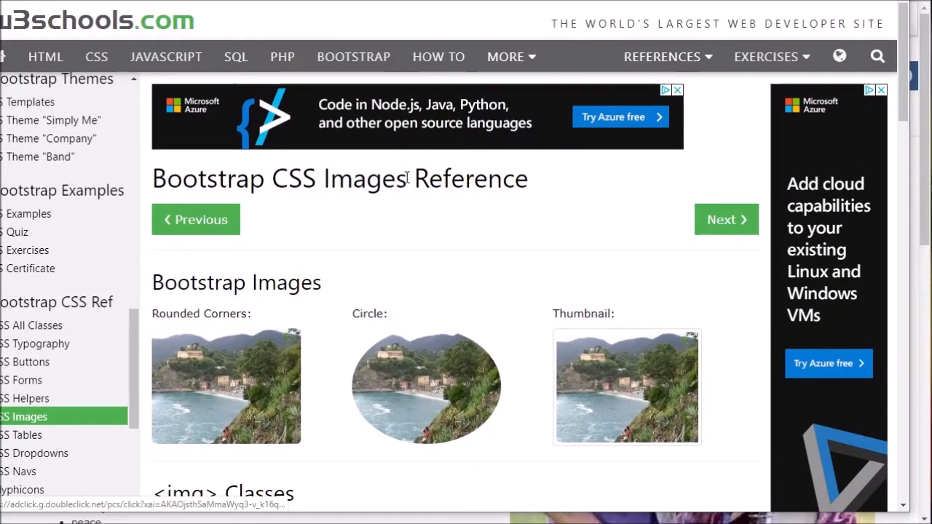
{"action": "scroll", "coordinate": [406, 178], "scroll_direction": "down", "scroll_amount": 1}
{"action": "scroll", "coordinate": [406, 182], "scroll_direction": "down", "scroll_amount": 1}
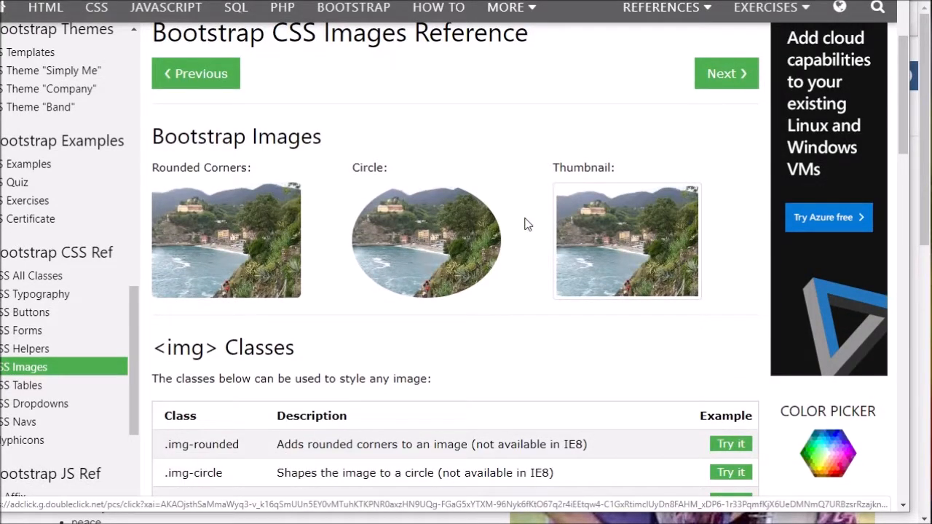
{"action": "scroll", "coordinate": [525, 224], "scroll_direction": "down", "scroll_amount": 1}
{"action": "scroll", "coordinate": [525, 223], "scroll_direction": "down", "scroll_amount": 1}
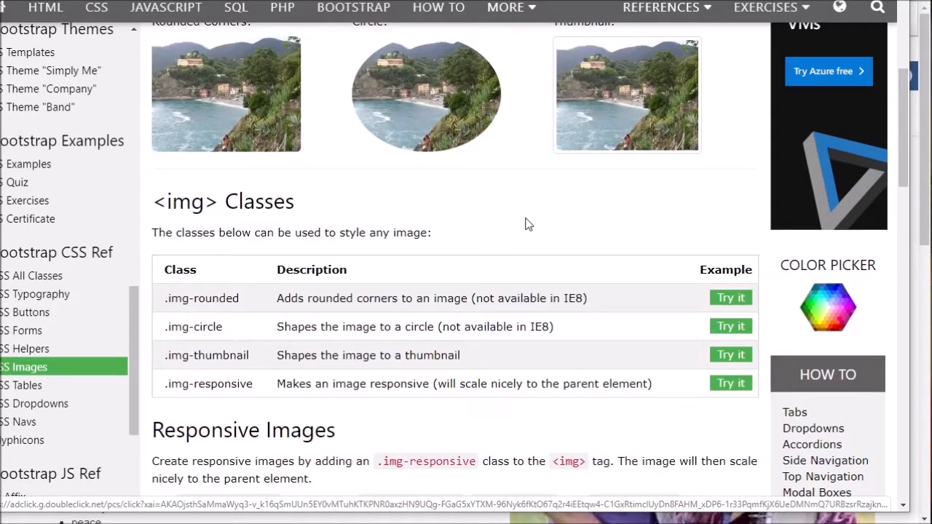
{"action": "scroll", "coordinate": [528, 224], "scroll_direction": "up", "scroll_amount": 1}
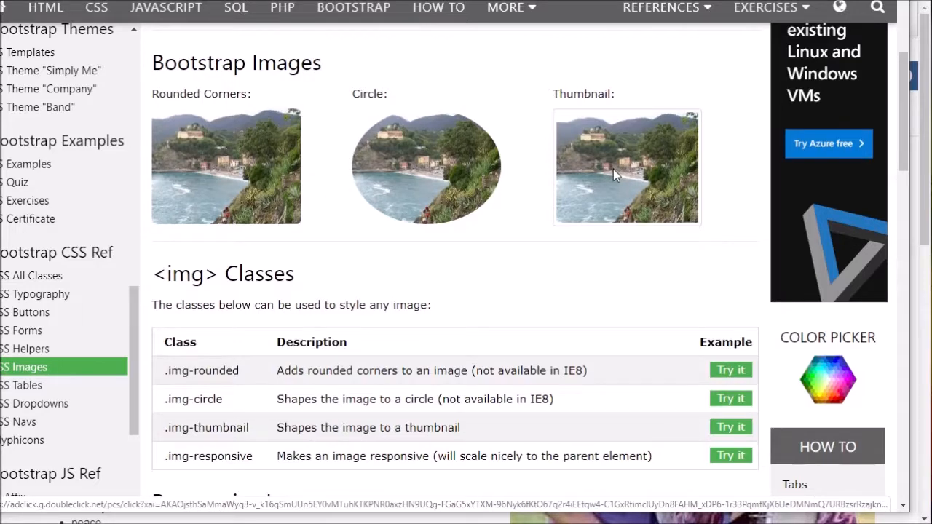
{"action": "scroll", "coordinate": [613, 169], "scroll_direction": "down", "scroll_amount": 1}
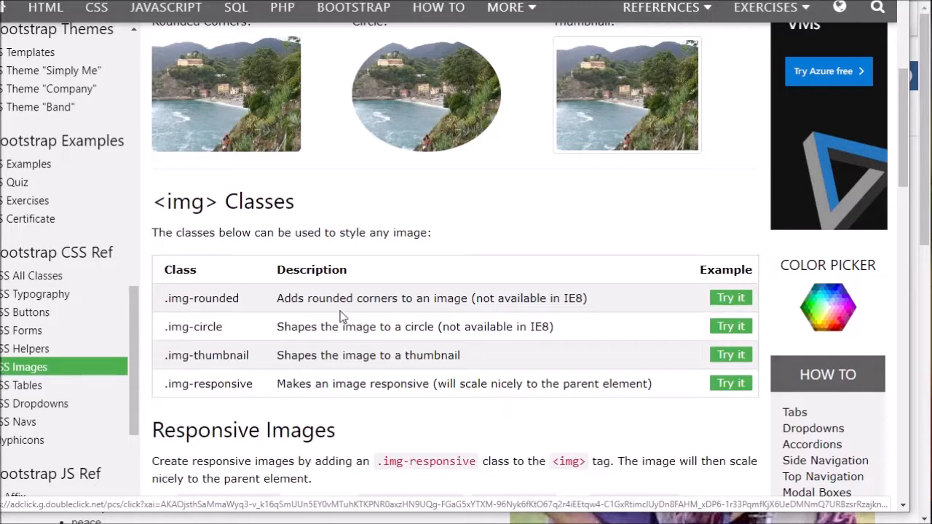
{"action": "scroll", "coordinate": [340, 311], "scroll_direction": "down", "scroll_amount": 1}
{"action": "left_click_drag", "start_coordinate": [194, 312], "coordinate": [252, 313]}
{"action": "left_click", "coordinate": [518, 268]}
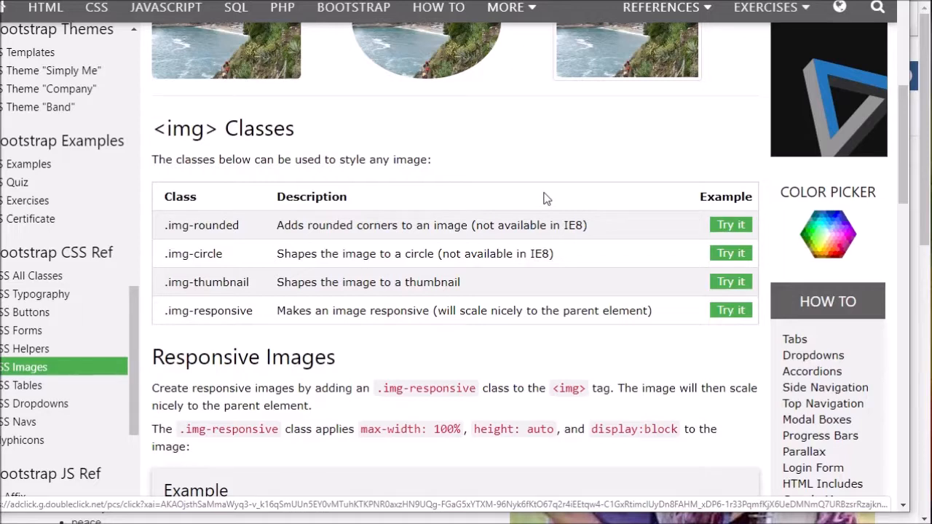
{"action": "scroll", "coordinate": [546, 195], "scroll_direction": "up", "scroll_amount": 4}
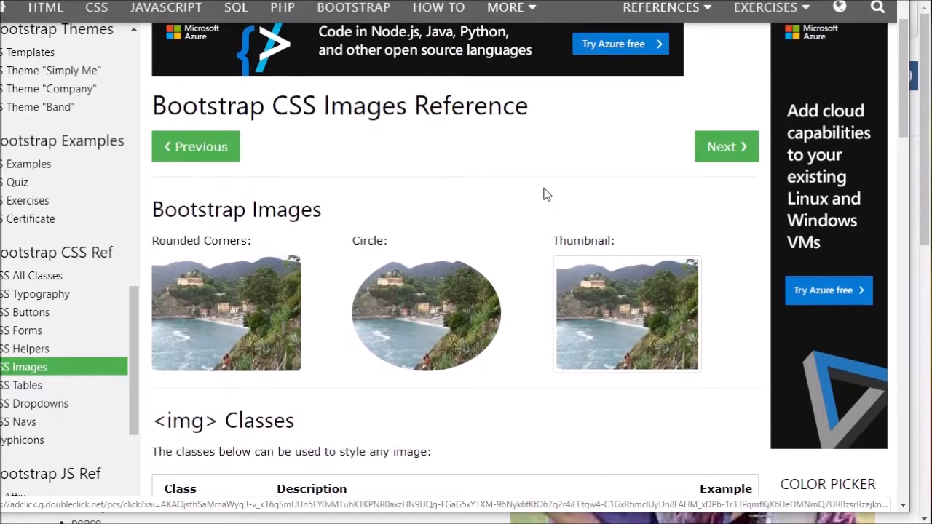
{"action": "scroll", "coordinate": [546, 195], "scroll_direction": "up", "scroll_amount": 1}
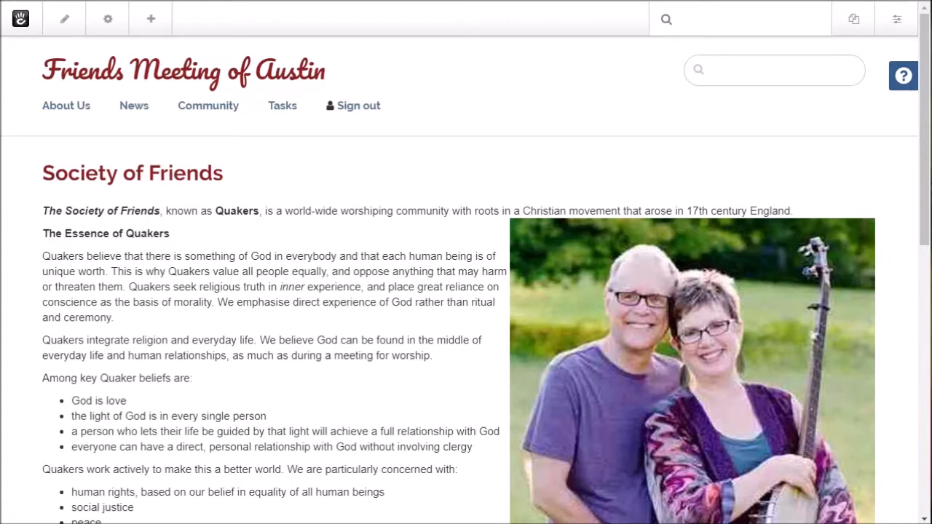
Step: Enter page edit mode, edit the main content block, and select the couple photo
{"action": "scroll", "coordinate": [557, 306], "scroll_direction": "down", "scroll_amount": 2}
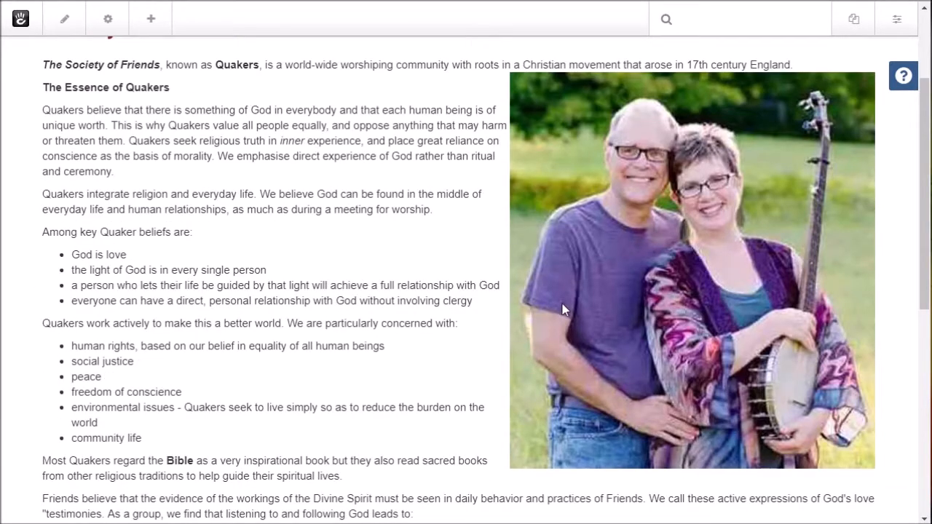
{"action": "left_click", "coordinate": [67, 19]}
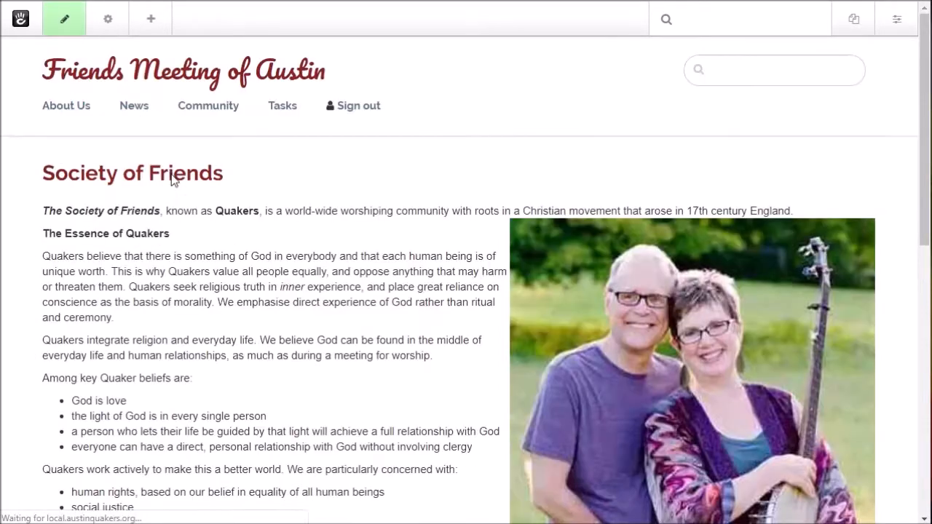
{"action": "left_click", "coordinate": [676, 396]}
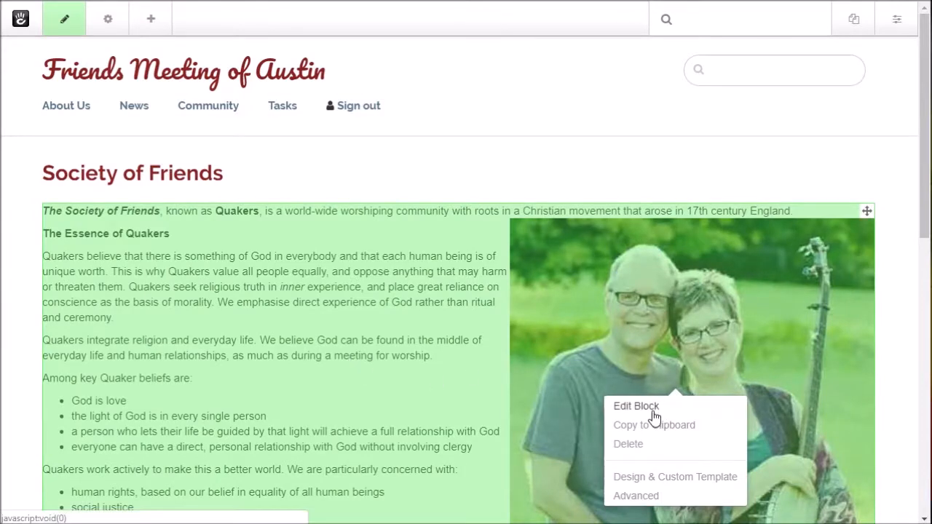
{"action": "left_click", "coordinate": [650, 408]}
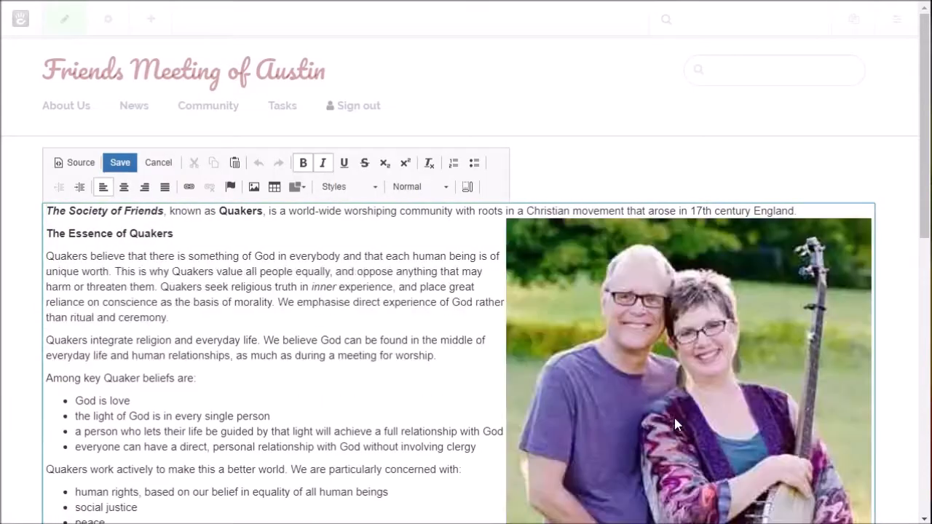
{"action": "left_click", "coordinate": [674, 418]}
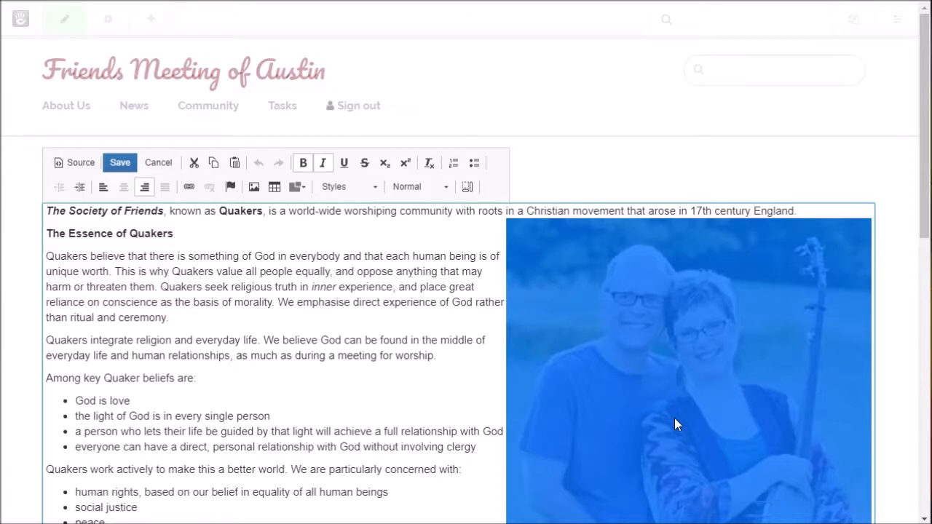
{"action": "right_click", "coordinate": [674, 418]}
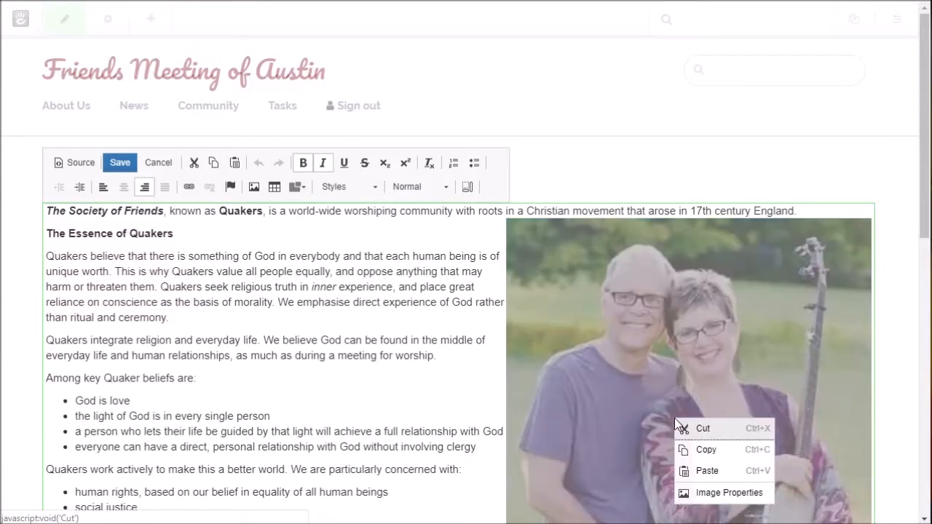
Step: Add the stylesheet classes 'img img-circle' to the couple photo's advanced image properties
{"action": "left_click", "coordinate": [729, 493]}
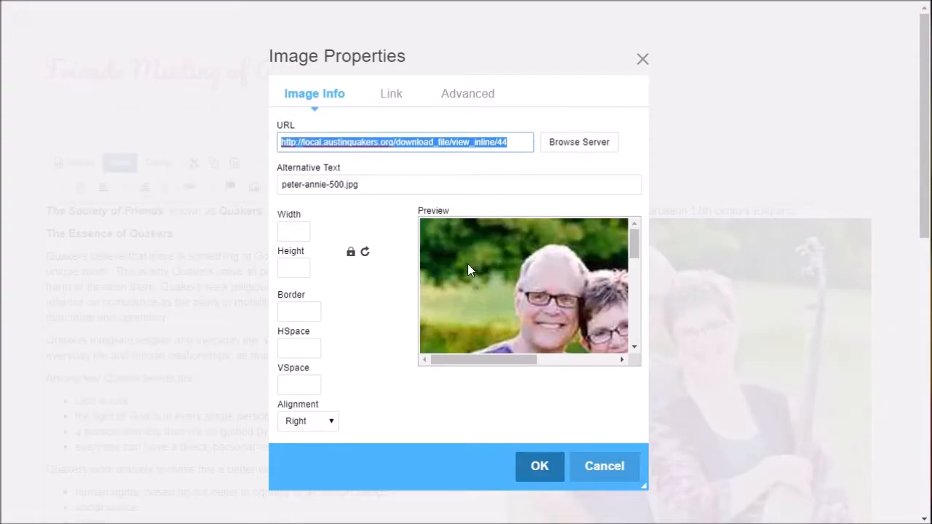
{"action": "left_click", "coordinate": [473, 102]}
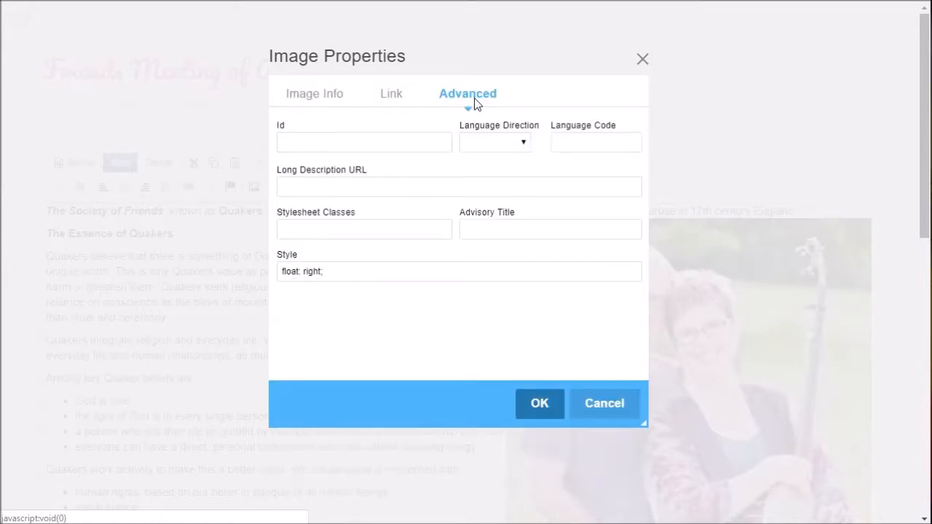
{"action": "left_click", "coordinate": [308, 229]}
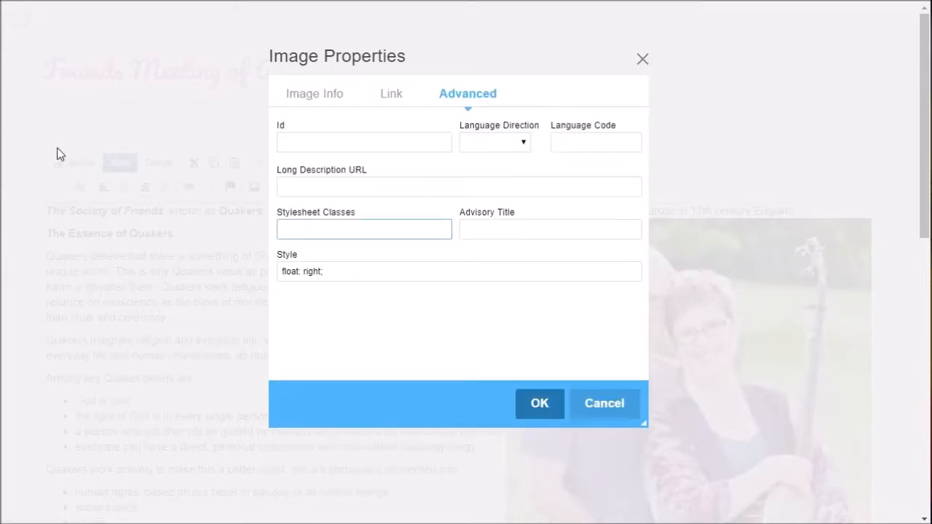
{"action": "type", "text": "img img-"}
{"action": "type", "text": "circle"}
{"action": "left_click", "coordinate": [540, 405]}
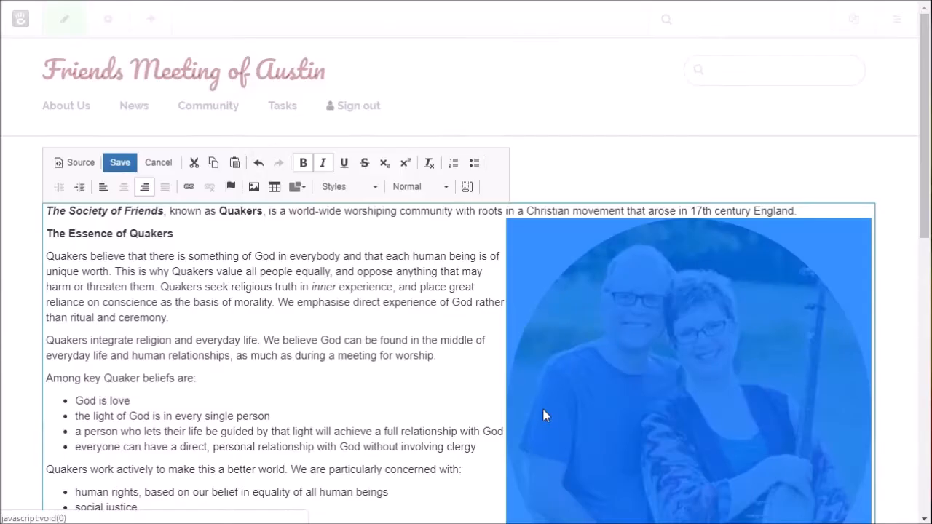
Step: Change the photo's stylesheet classes from 'img img-circle' to 'img img-thumbnail img-responsive'
{"action": "left_click", "coordinate": [388, 306]}
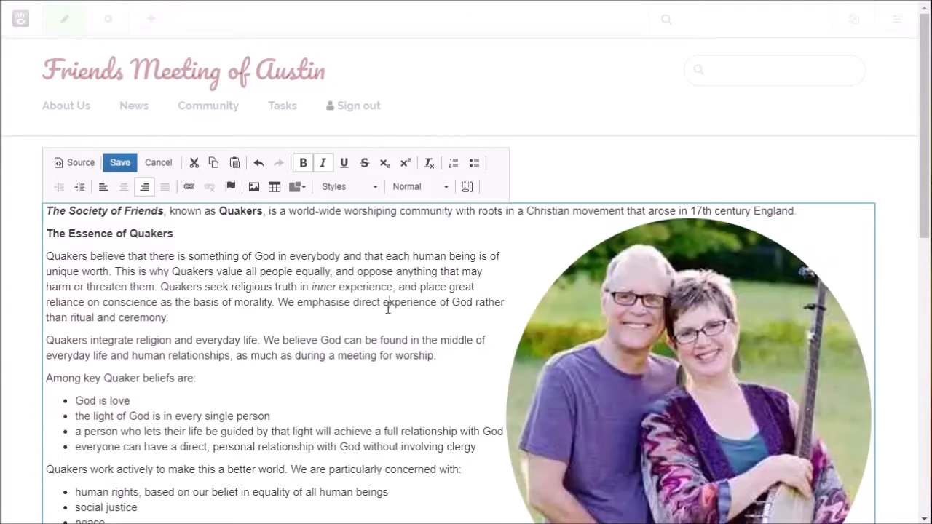
{"action": "scroll", "coordinate": [388, 305], "scroll_direction": "down", "scroll_amount": 2}
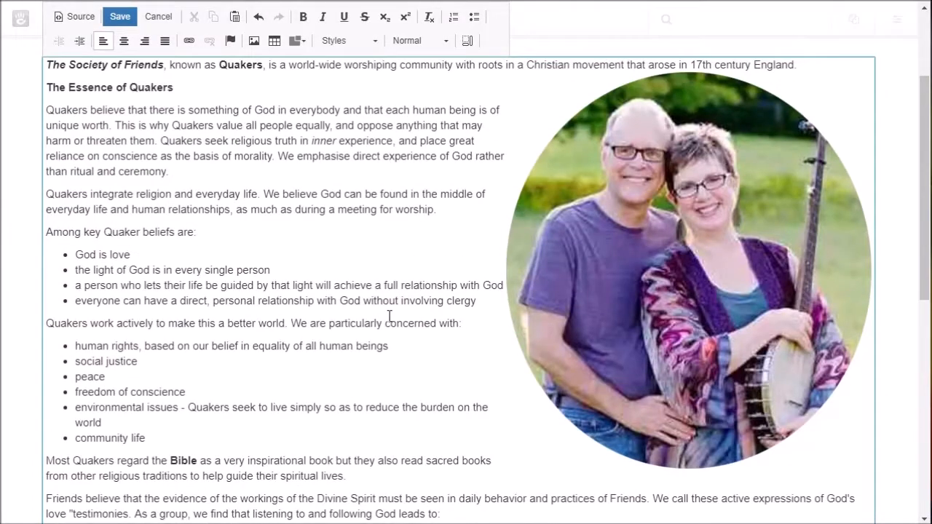
{"action": "left_click", "coordinate": [705, 356]}
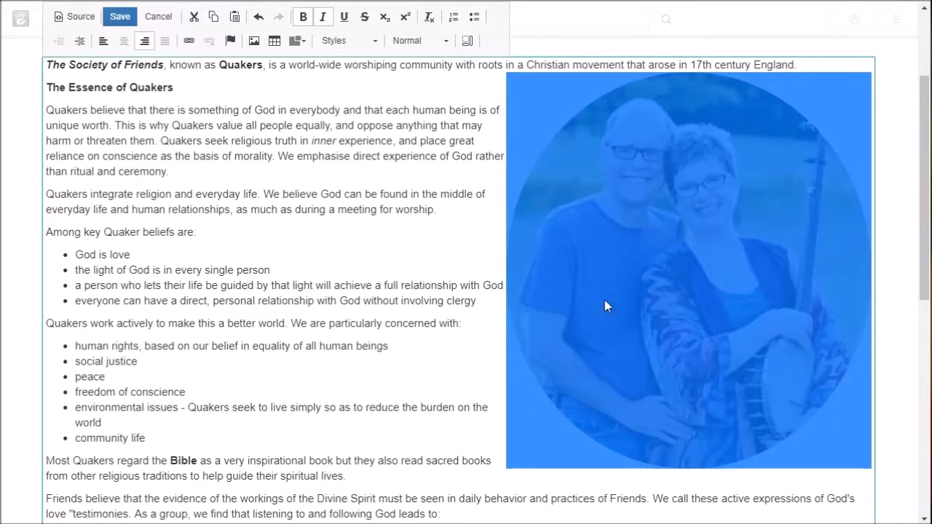
{"action": "double_click", "coordinate": [724, 239]}
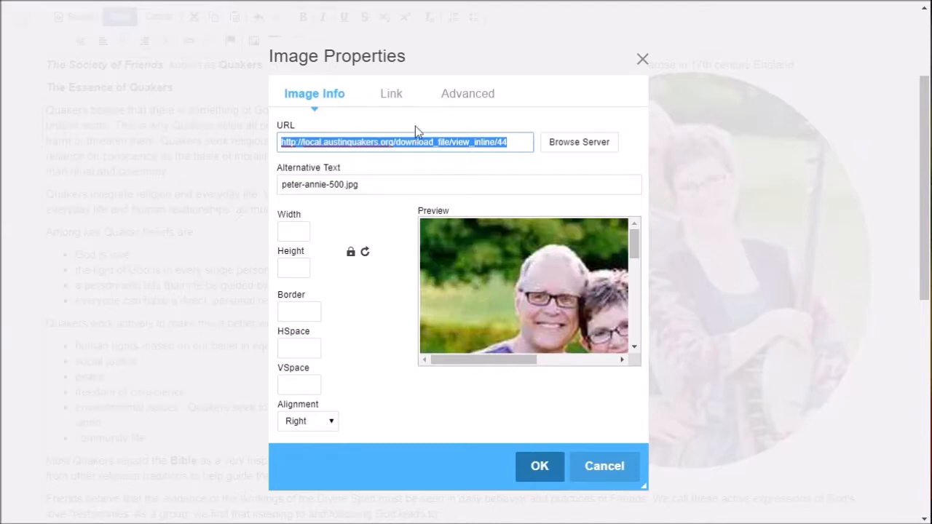
{"action": "left_click", "coordinate": [475, 102]}
{"action": "left_click", "coordinate": [475, 102]}
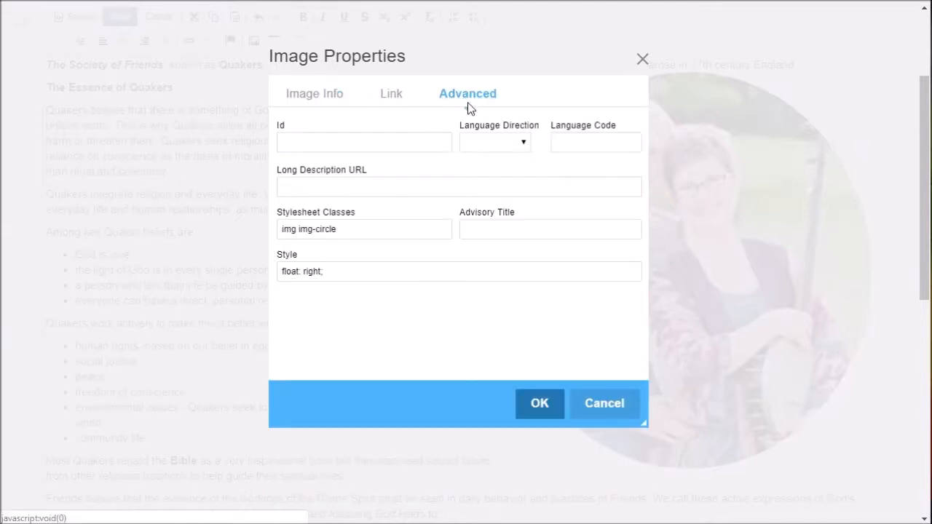
{"action": "left_click", "coordinate": [341, 230]}
{"action": "key", "text": "BackSpace"}
{"action": "key", "text": "BackSpace"}
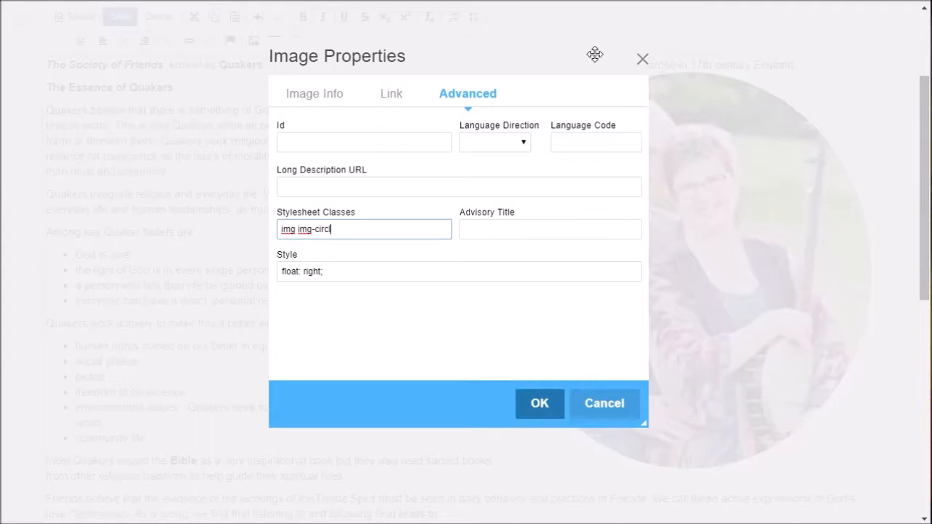
{"action": "type", "text": "thhumbnail img-responsive"}
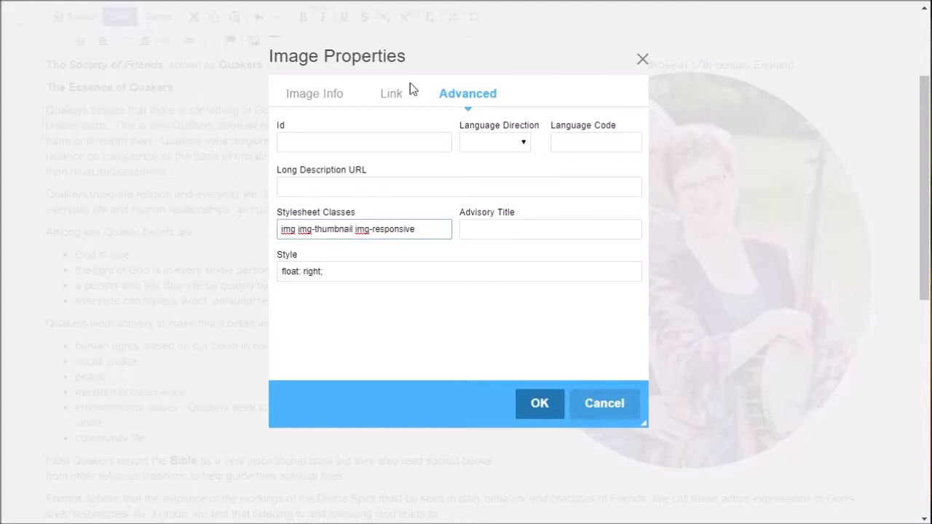
{"action": "left_click", "coordinate": [542, 414]}
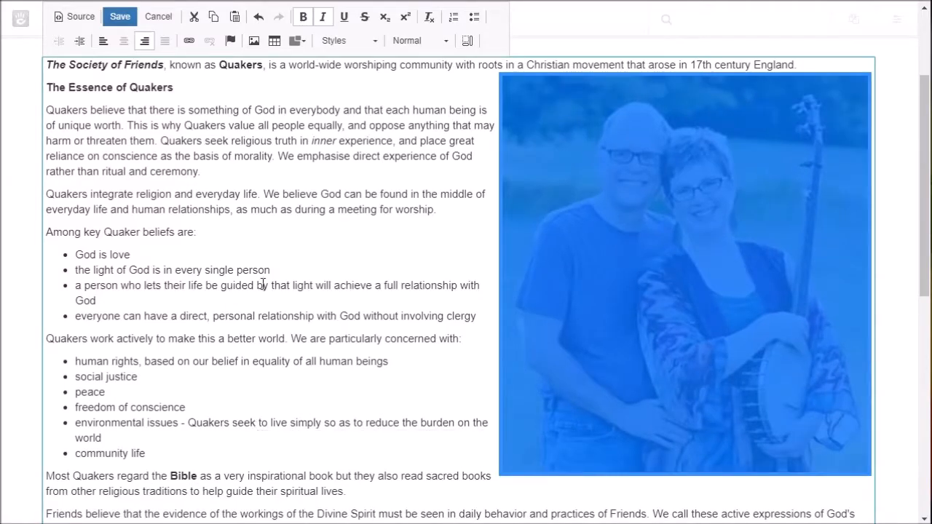
{"action": "left_click", "coordinate": [261, 285]}
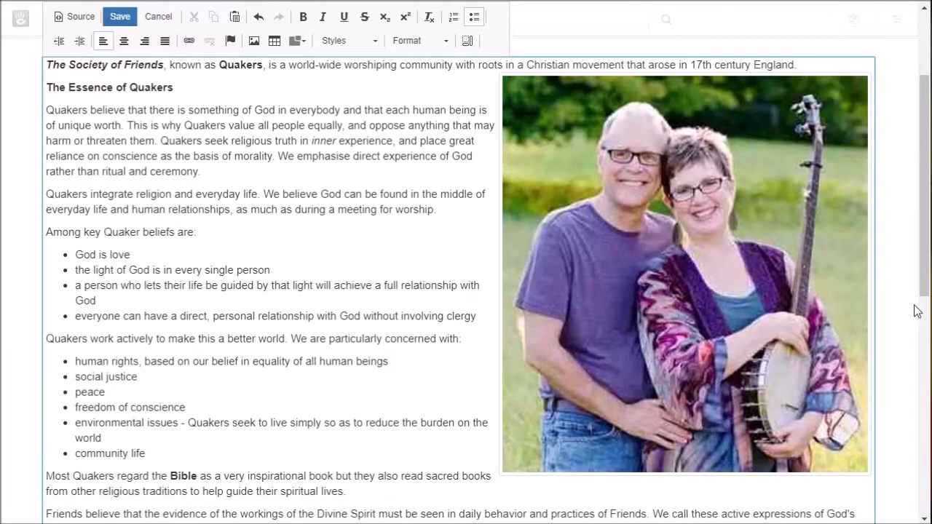
{"action": "left_click_drag", "start_coordinate": [930, 310], "coordinate": [498, 314]}
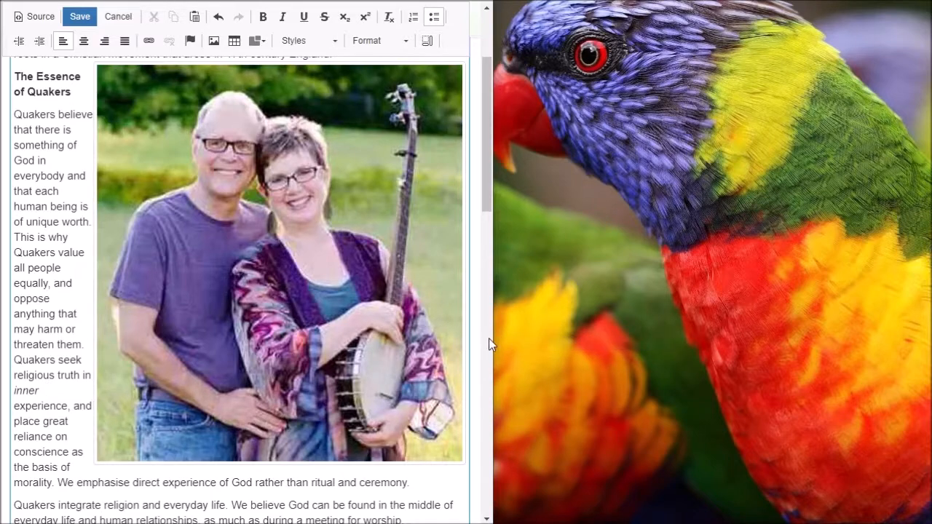
{"action": "left_click_drag", "start_coordinate": [493, 352], "coordinate": [921, 329]}
{"action": "left_click", "coordinate": [673, 339]}
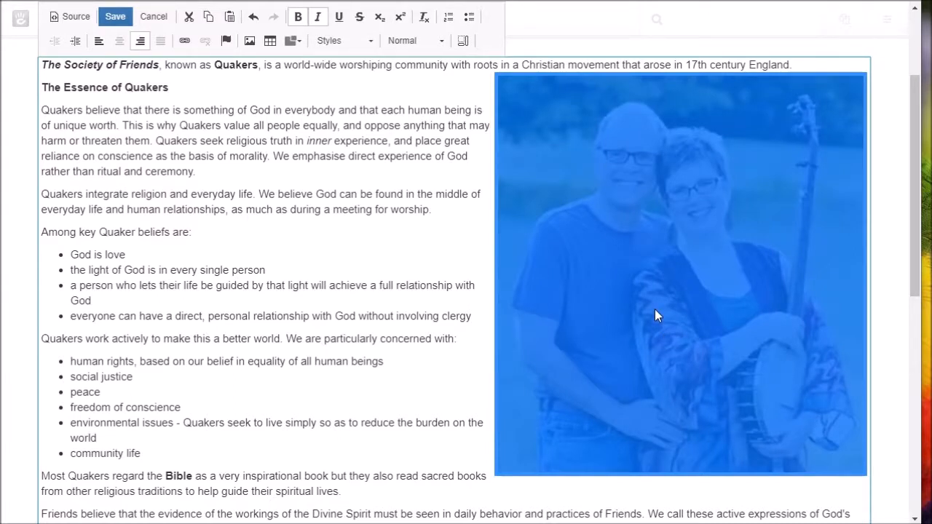
Step: Append 'margin-left:1rem;' after 'float: right;' in the photo's inline style
{"action": "double_click", "coordinate": [655, 310]}
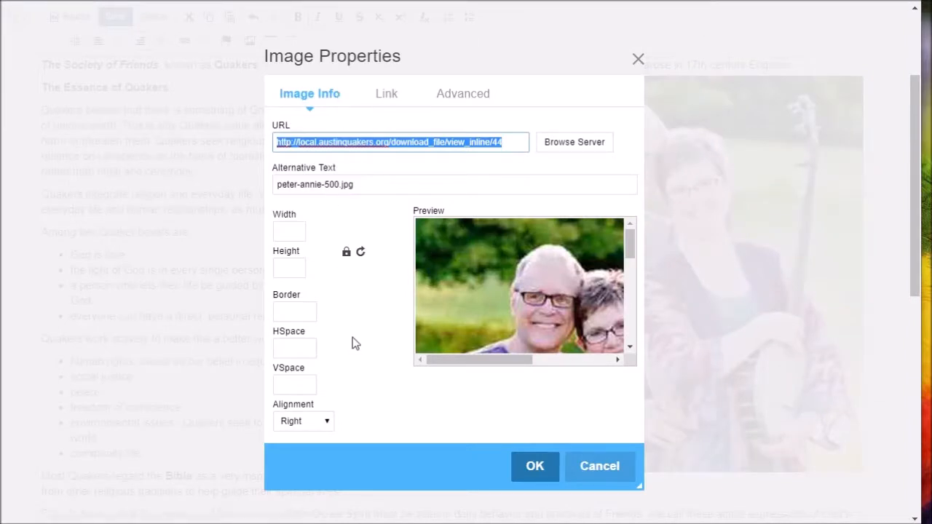
{"action": "left_click", "coordinate": [474, 104]}
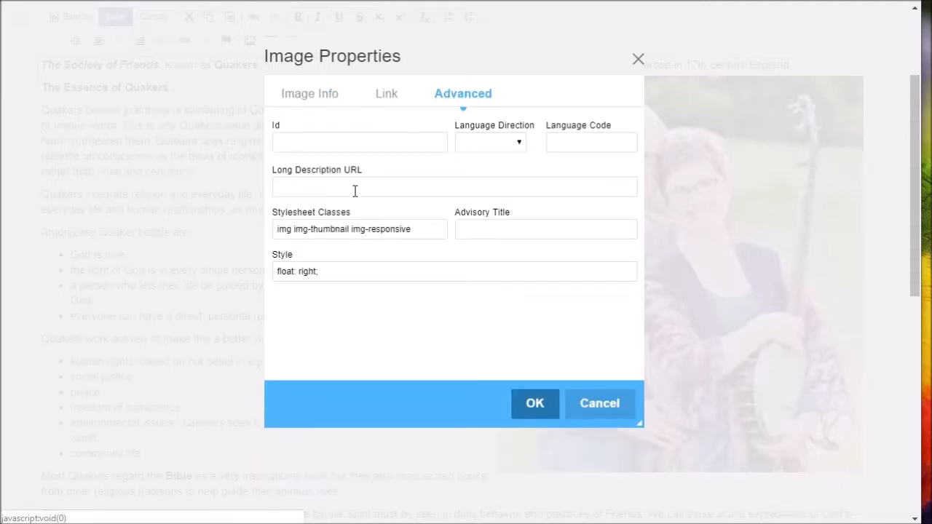
{"action": "left_click", "coordinate": [333, 271]}
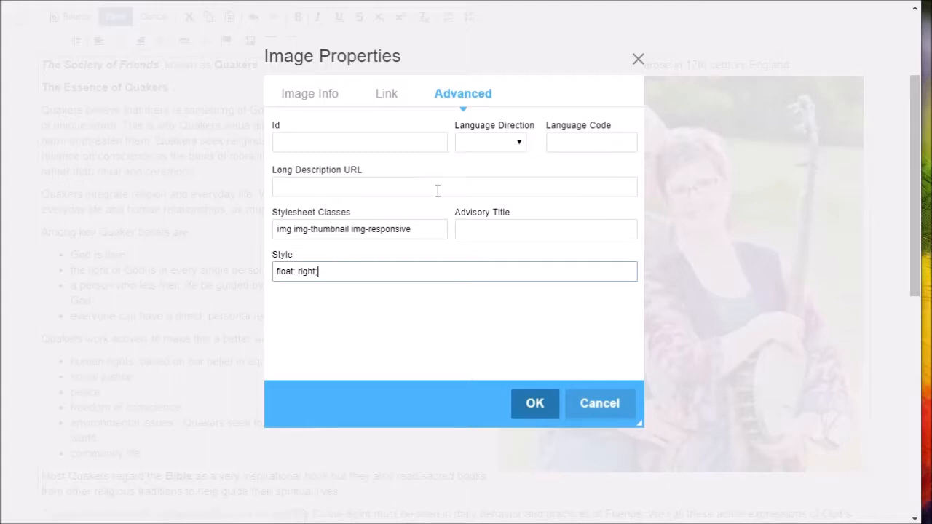
{"action": "type", "text": "margin-lef"}
{"action": "type", "text": "t:1rem;"}
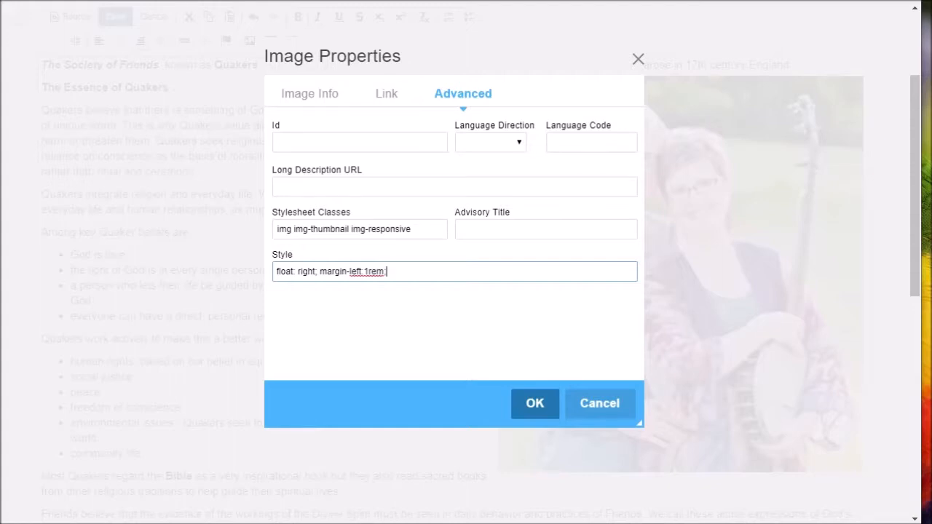
Step: Apply the 1rem left margin and check how the text reflows beside the photo
{"action": "left_click", "coordinate": [533, 405]}
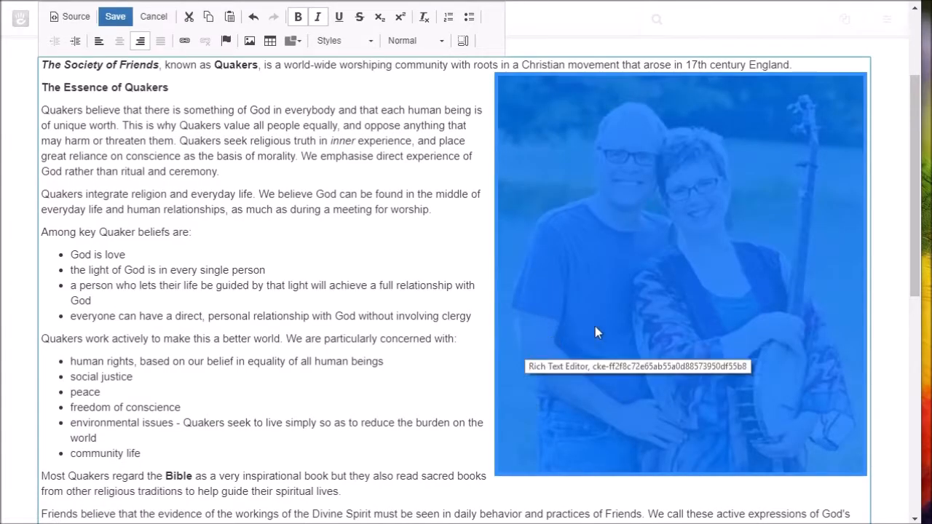
{"action": "left_click", "coordinate": [426, 219]}
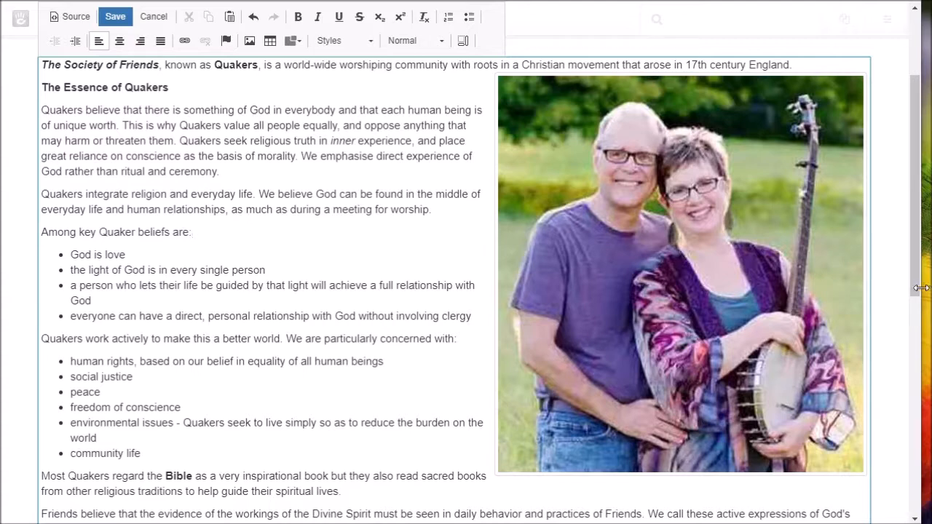
{"action": "left_click_drag", "start_coordinate": [921, 288], "coordinate": [930, 320]}
{"action": "scroll", "coordinate": [360, 232], "scroll_direction": "up", "scroll_amount": 3}
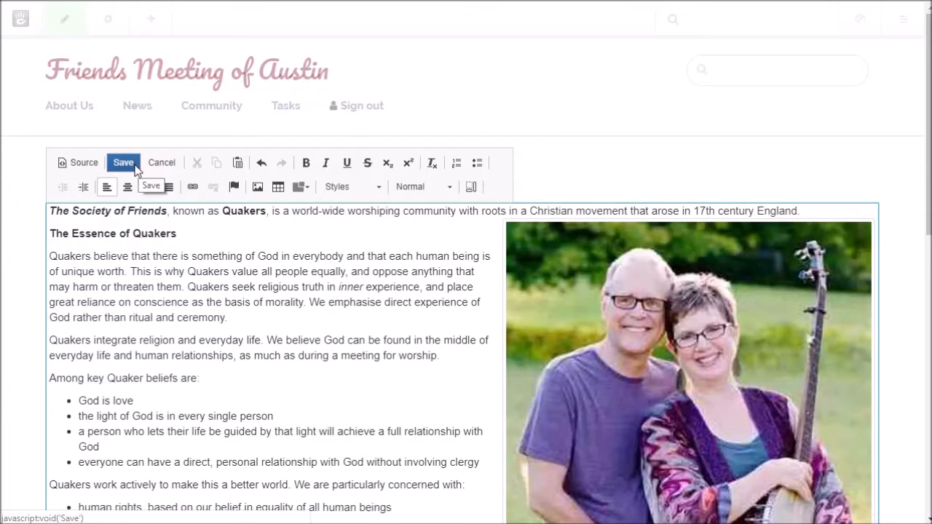
Step: Save the text block and publish the Society of Friends page changes
{"action": "left_click", "coordinate": [123, 164]}
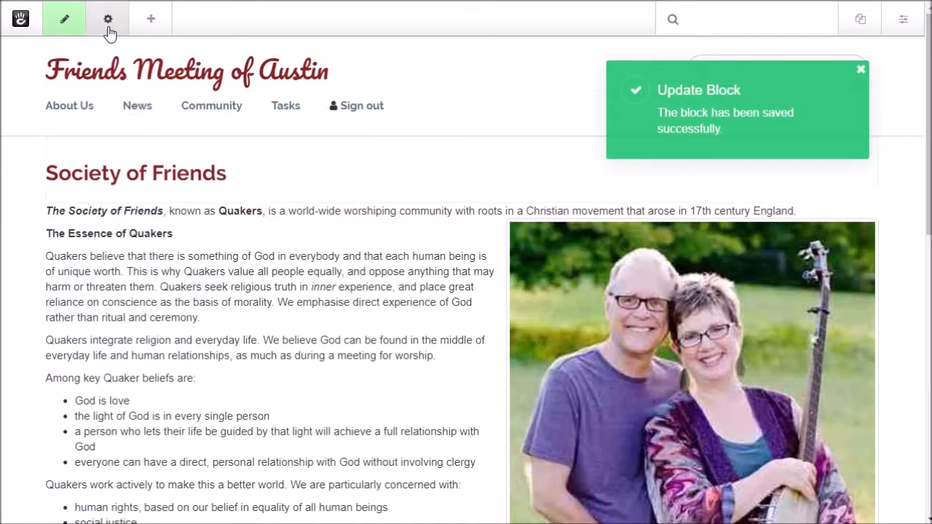
{"action": "left_click", "coordinate": [69, 21]}
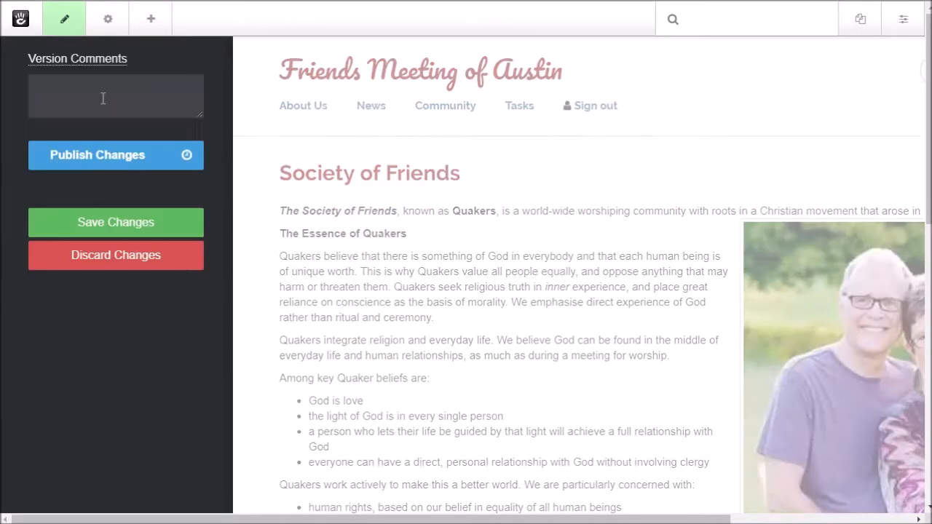
{"action": "left_click", "coordinate": [100, 167]}
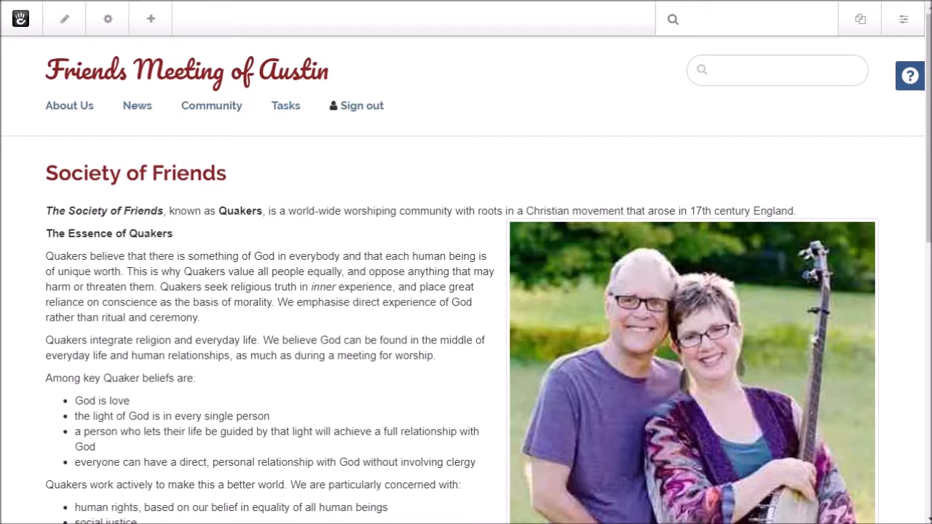
Step: Open Chrome DevTools with F12 and turn on mobile device emulation for the page
{"action": "key", "text": "F12"}
{"action": "left_click_drag", "start_coordinate": [410, 100], "coordinate": [405, 124]}
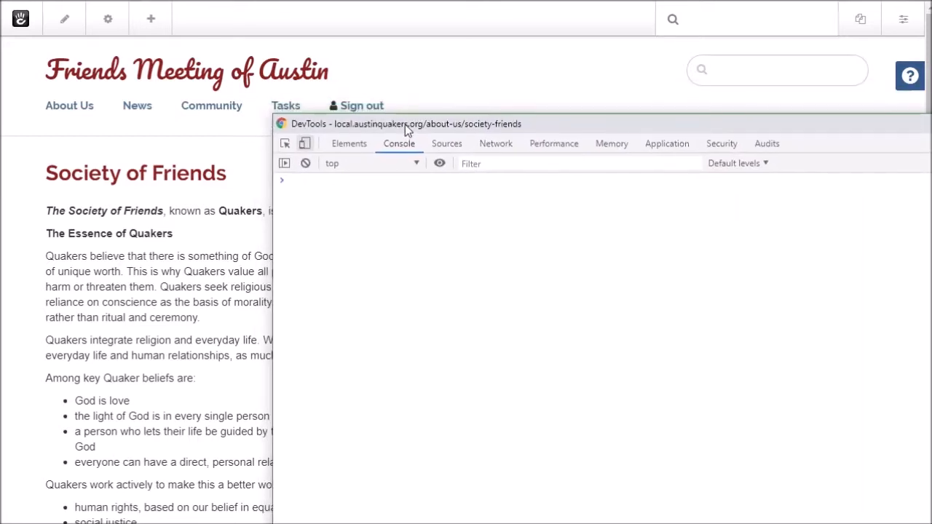
{"action": "left_click", "coordinate": [304, 144]}
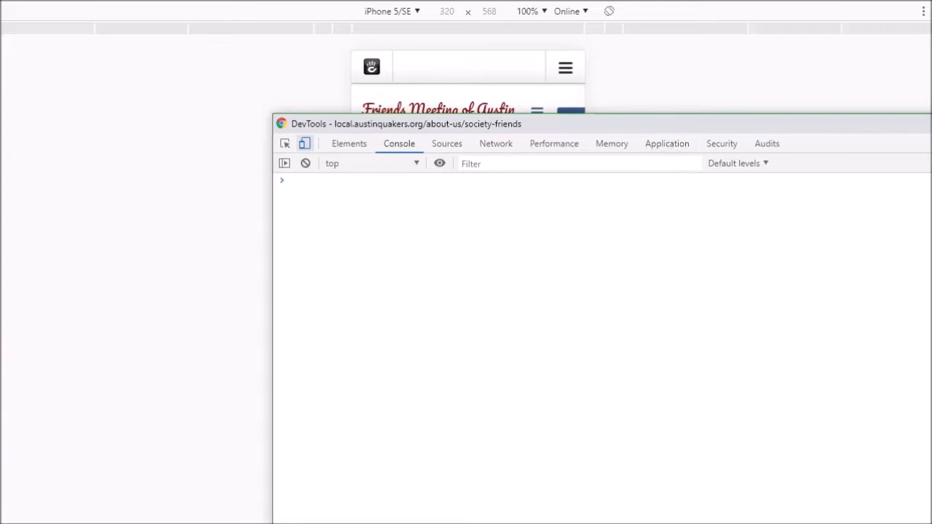
{"action": "left_click_drag", "start_coordinate": [925, 124], "coordinate": [931, 146]}
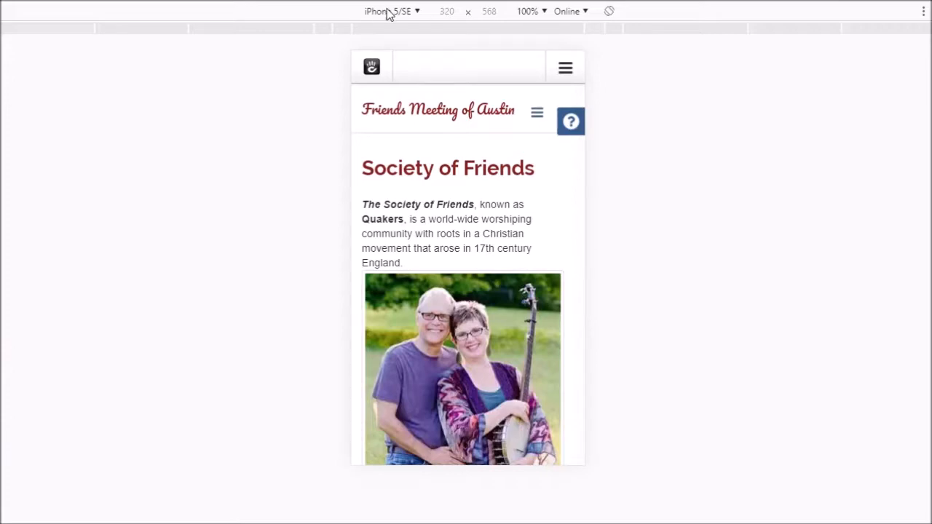
{"action": "scroll", "coordinate": [417, 83], "scroll_direction": "down", "scroll_amount": 4}
{"action": "scroll", "coordinate": [453, 132], "scroll_direction": "up", "scroll_amount": 3}
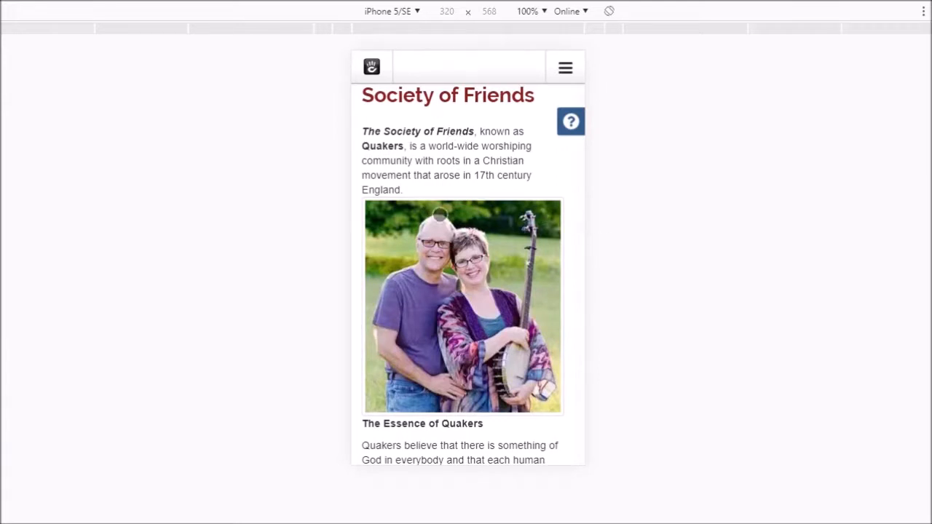
{"action": "scroll", "coordinate": [449, 187], "scroll_direction": "up", "scroll_amount": 1}
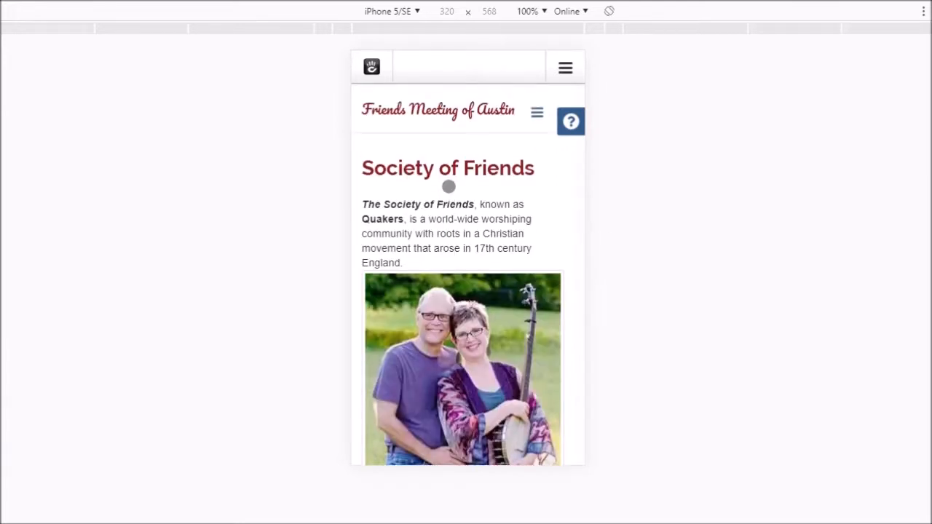
{"action": "scroll", "coordinate": [449, 187], "scroll_direction": "down", "scroll_amount": 5}
{"action": "scroll", "coordinate": [448, 182], "scroll_direction": "up", "scroll_amount": 4}
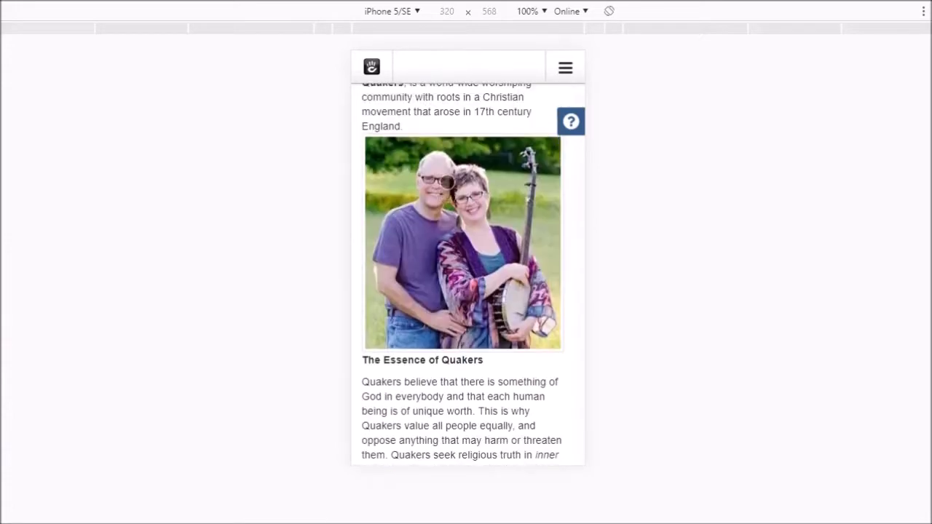
Step: Preview the page as an iPad, then switch device emulation back off
{"action": "left_click", "coordinate": [398, 12]}
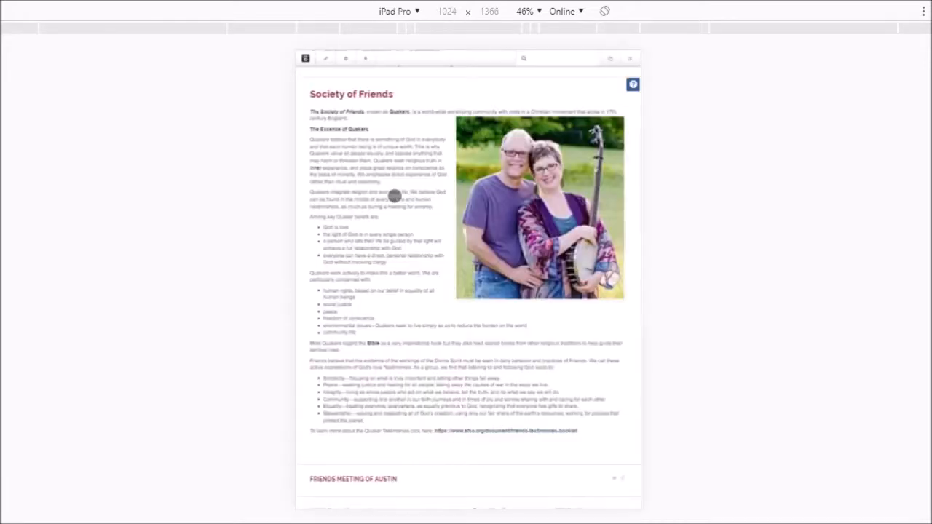
{"action": "scroll", "coordinate": [405, 134], "scroll_direction": "up", "scroll_amount": 1}
{"action": "left_click", "coordinate": [411, 13]}
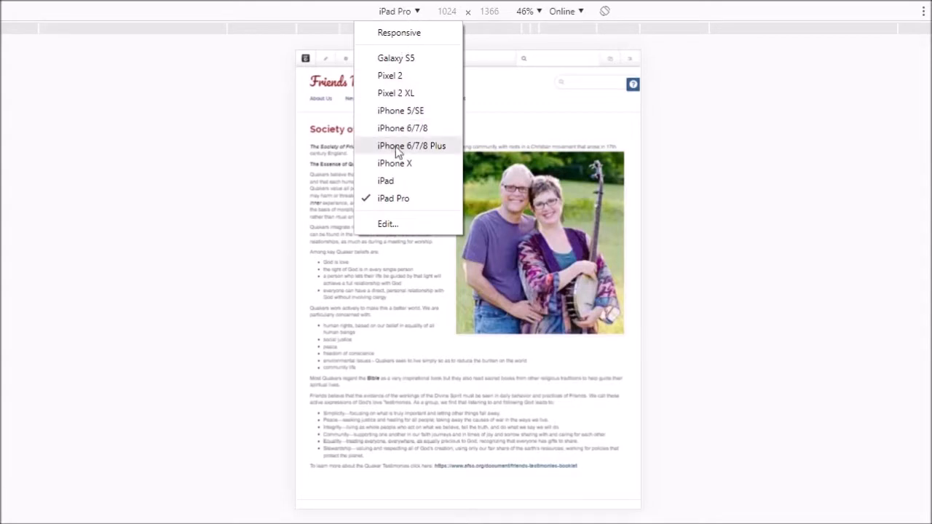
{"action": "left_click", "coordinate": [393, 180]}
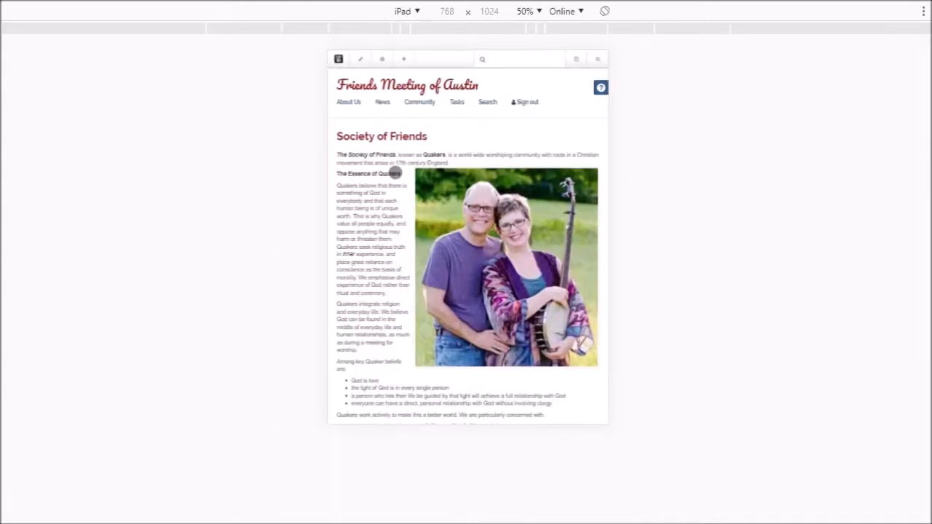
{"action": "scroll", "coordinate": [394, 173], "scroll_direction": "down", "scroll_amount": 1}
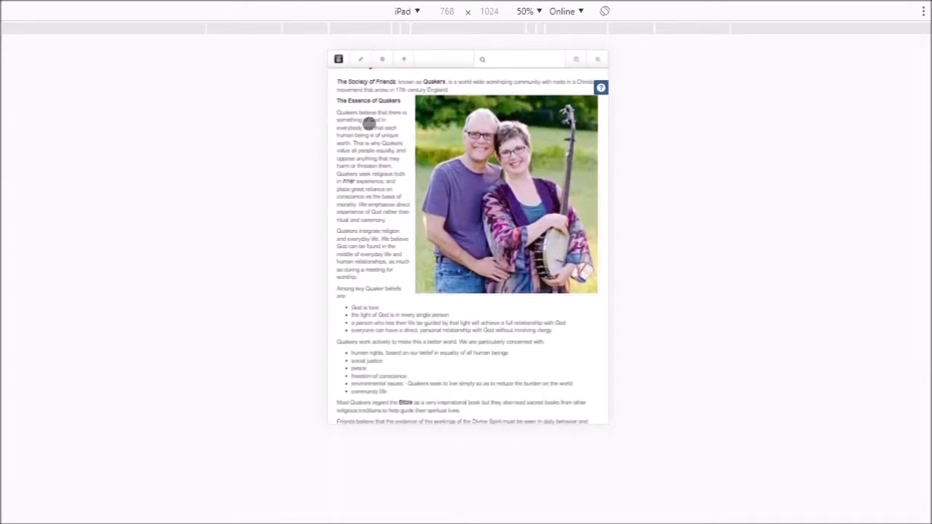
{"action": "scroll", "coordinate": [384, 193], "scroll_direction": "down", "scroll_amount": 5}
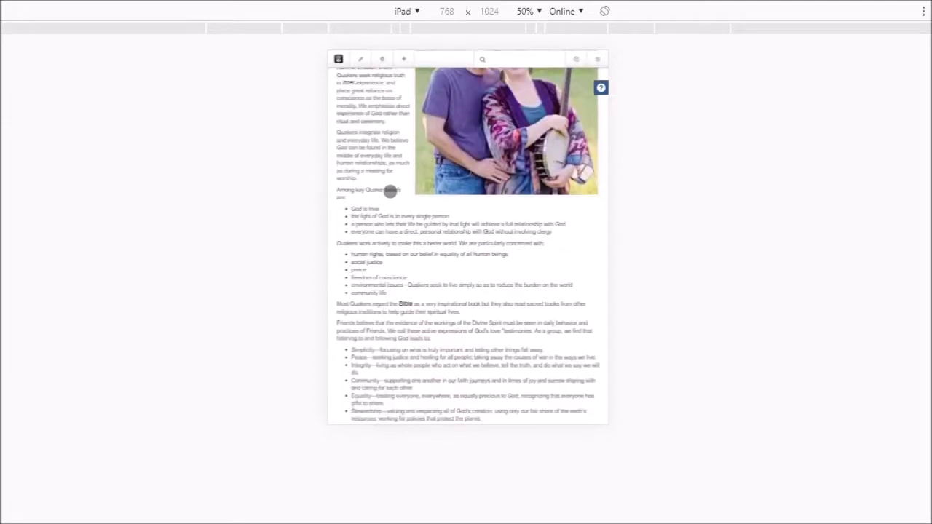
{"action": "scroll", "coordinate": [391, 174], "scroll_direction": "up", "scroll_amount": 5}
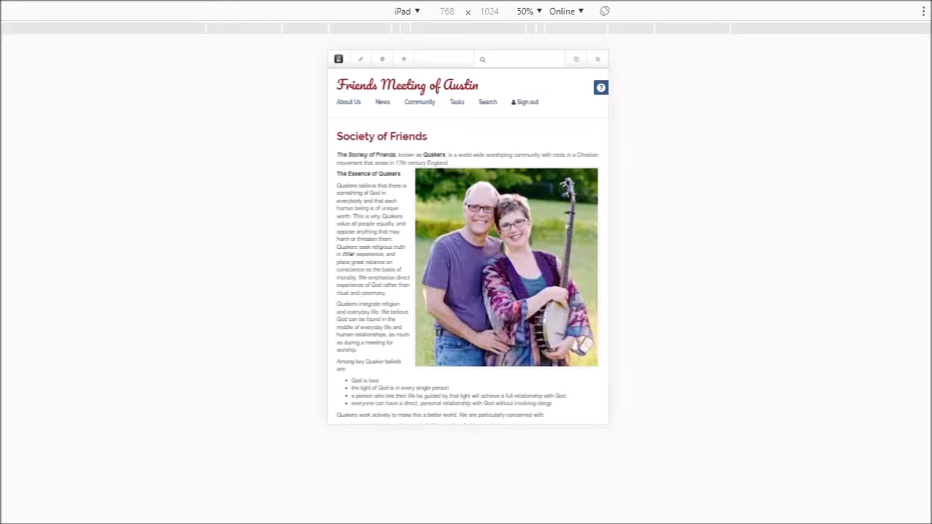
{"action": "left_click_drag", "start_coordinate": [931, 92], "coordinate": [776, 92]}
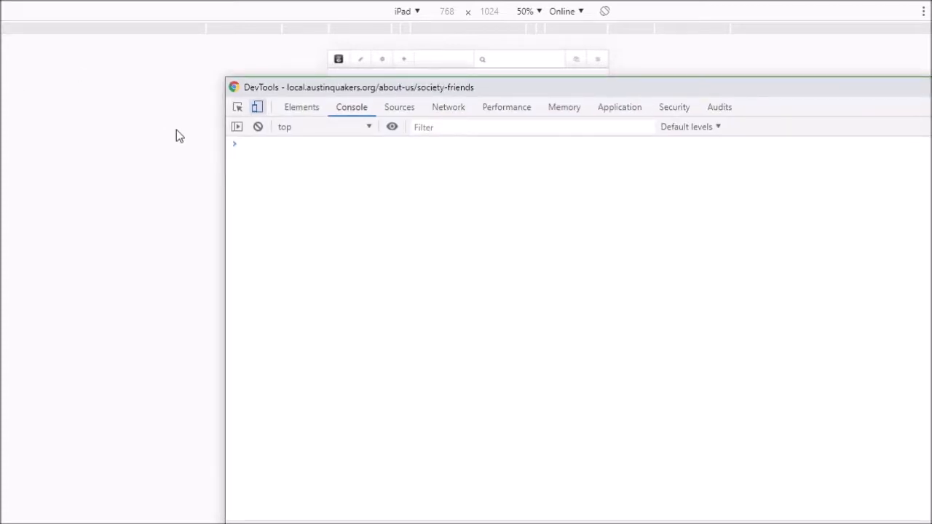
{"action": "left_click", "coordinate": [257, 108]}
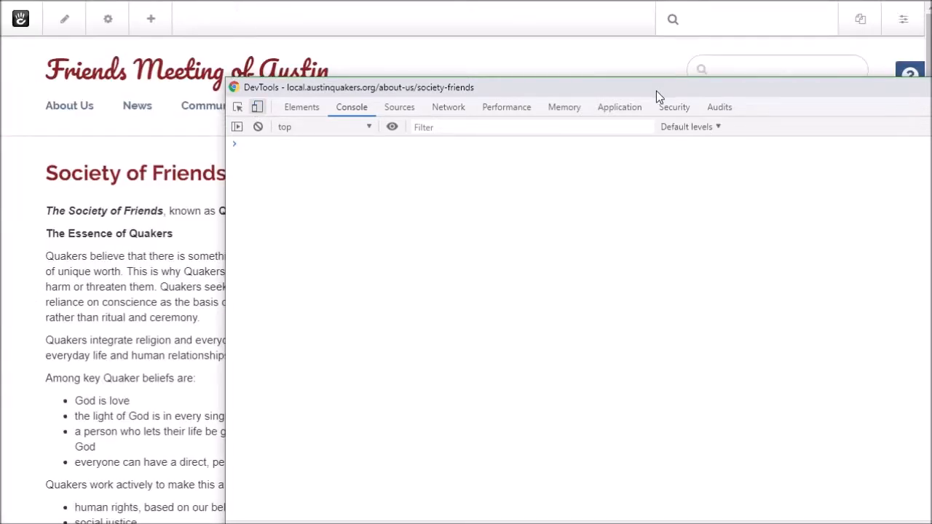
Step: Close DevTools and put the Society of Friends page into edit mode
{"action": "key", "text": "F12"}
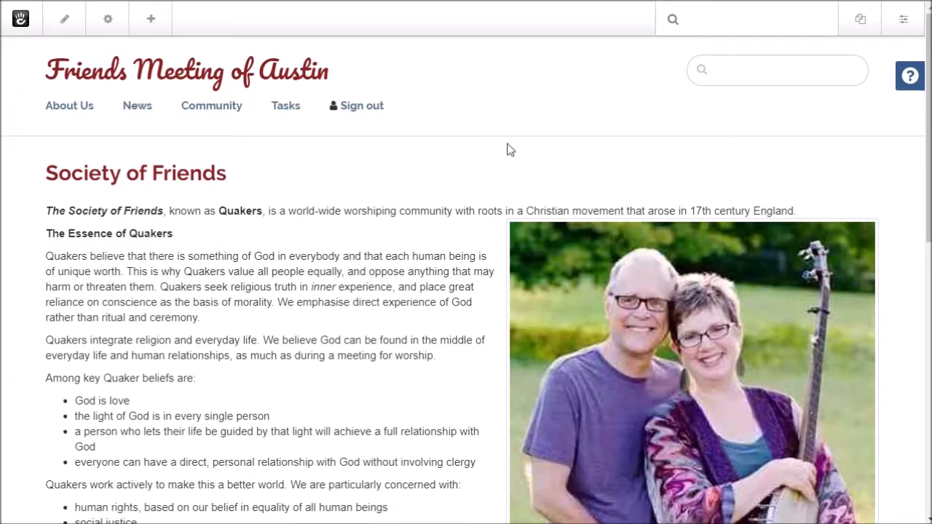
{"action": "scroll", "coordinate": [487, 171], "scroll_direction": "down", "scroll_amount": 4}
{"action": "scroll", "coordinate": [485, 172], "scroll_direction": "up", "scroll_amount": 3}
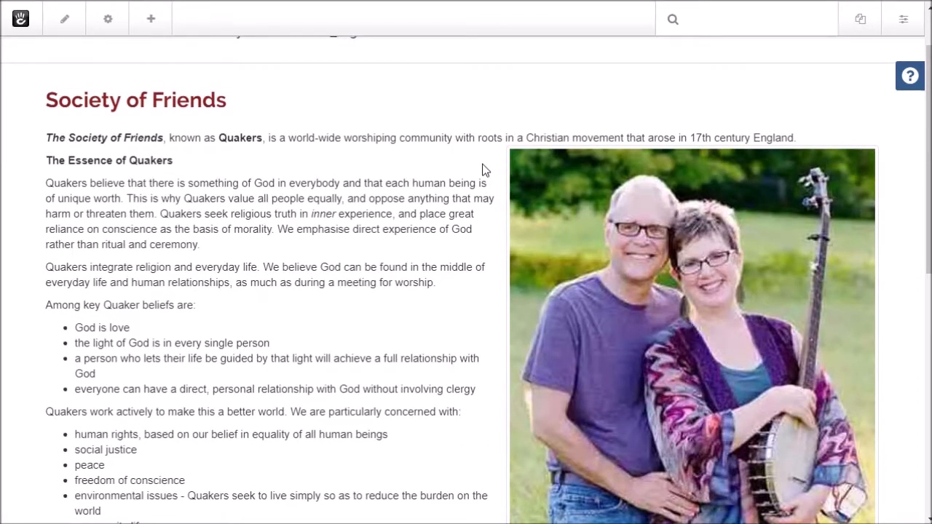
{"action": "scroll", "coordinate": [486, 171], "scroll_direction": "down", "scroll_amount": 2}
{"action": "scroll", "coordinate": [484, 170], "scroll_direction": "up", "scroll_amount": 2}
{"action": "scroll", "coordinate": [317, 155], "scroll_direction": "down", "scroll_amount": 1}
{"action": "left_click", "coordinate": [73, 29]}
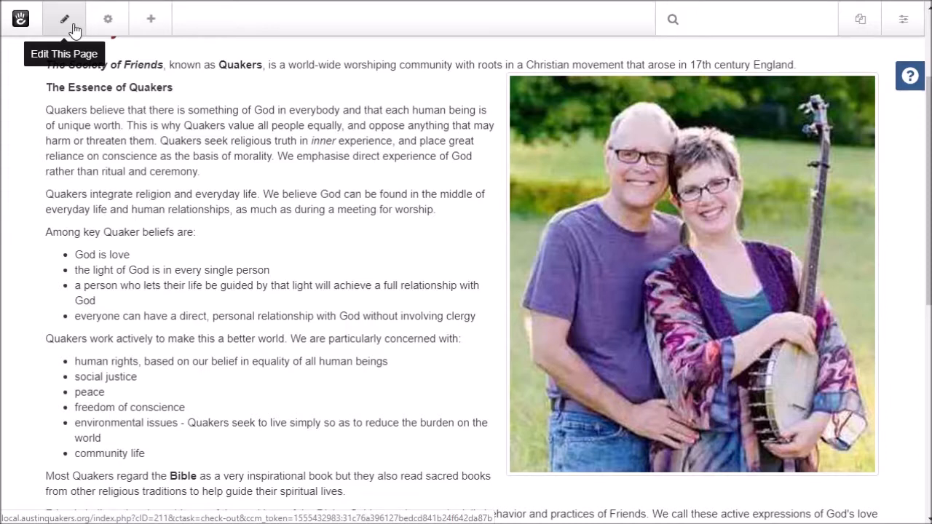
{"action": "left_click", "coordinate": [73, 29]}
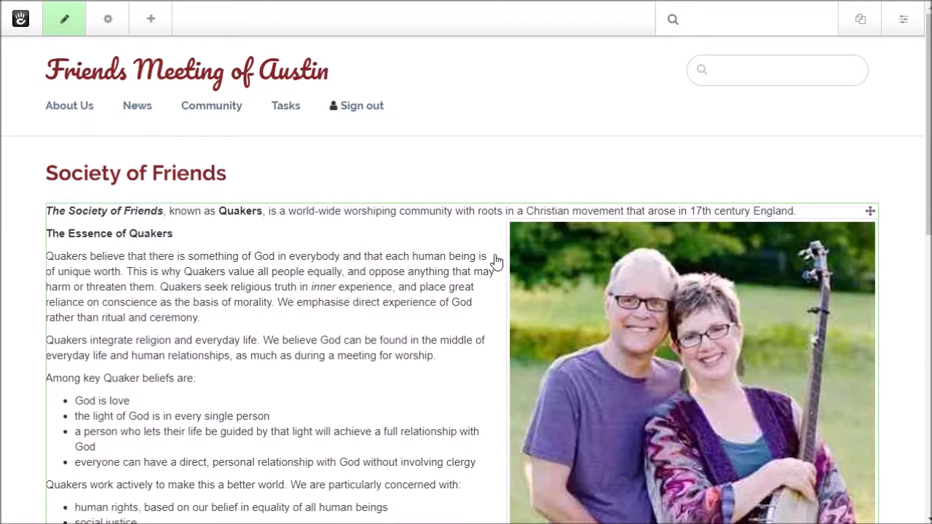
Step: Delete the couple photo from the text block and save the block
{"action": "left_click", "coordinate": [617, 325]}
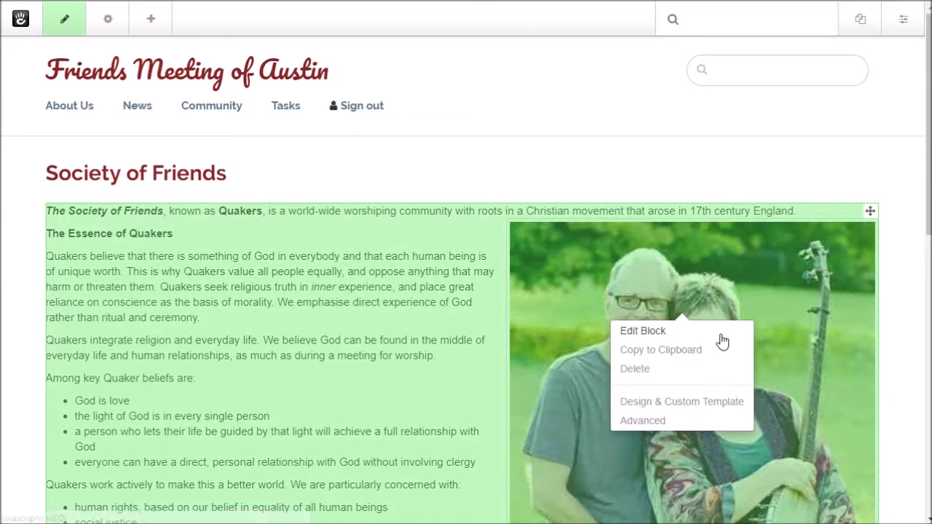
{"action": "left_click", "coordinate": [661, 339]}
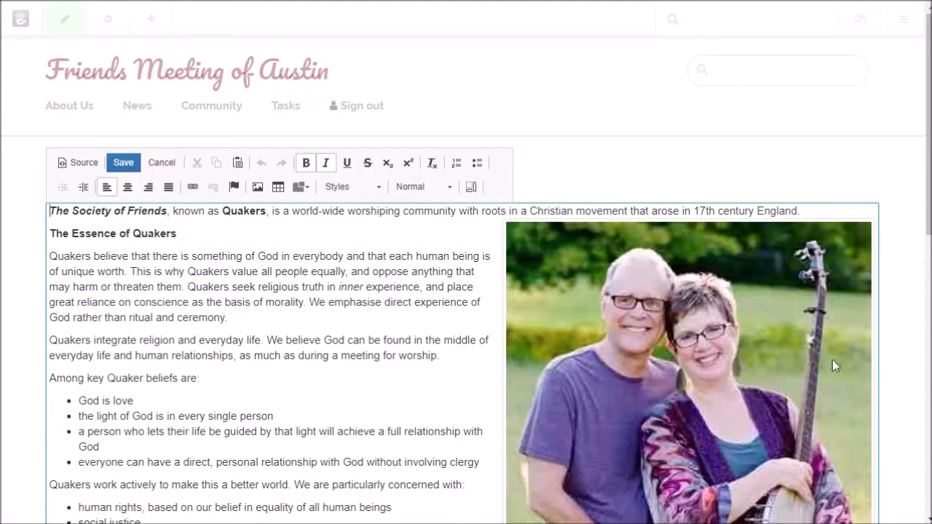
{"action": "left_click", "coordinate": [748, 354]}
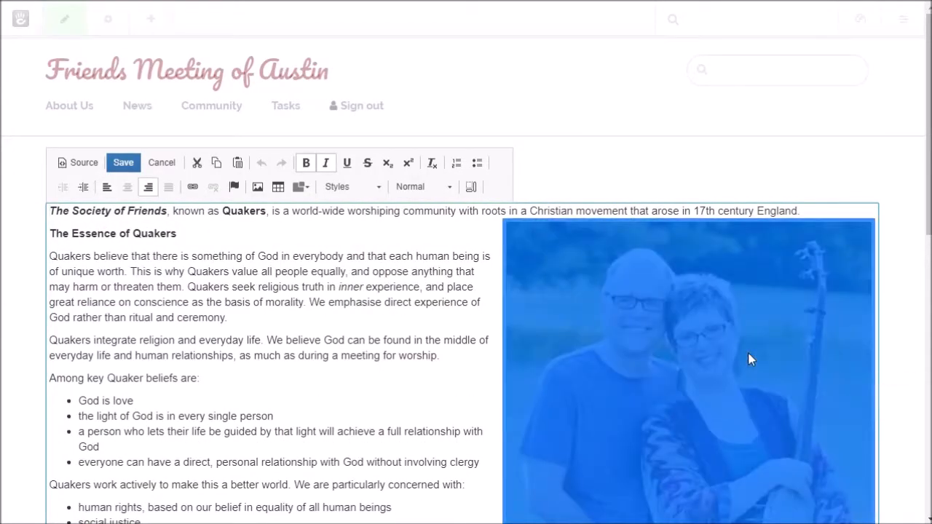
{"action": "key", "text": "Delete"}
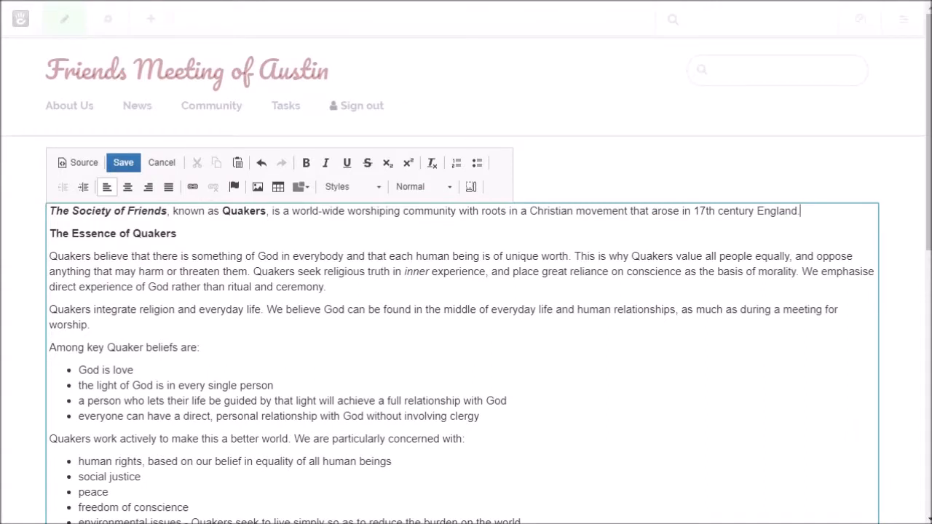
{"action": "left_click", "coordinate": [123, 162]}
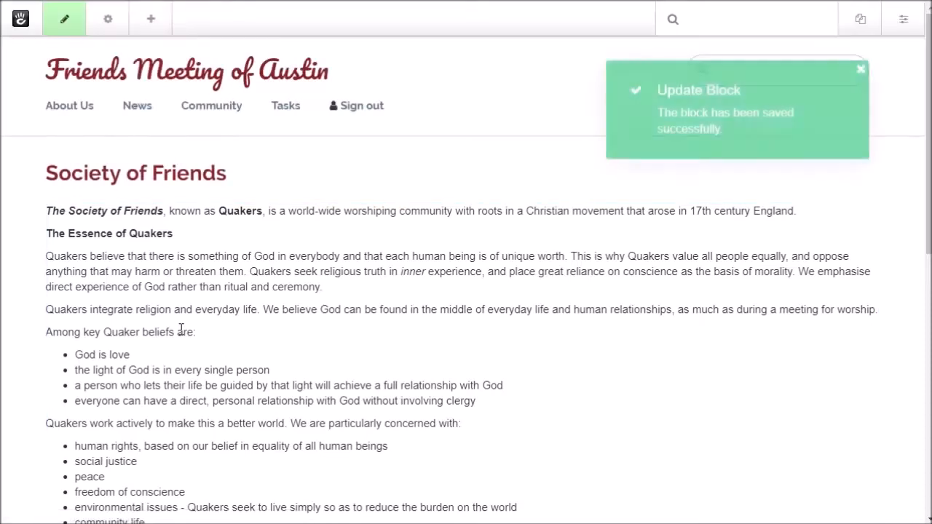
Step: Save the page edits as a new version pending approval, without publishing
{"action": "scroll", "coordinate": [251, 254], "scroll_direction": "down", "scroll_amount": 2}
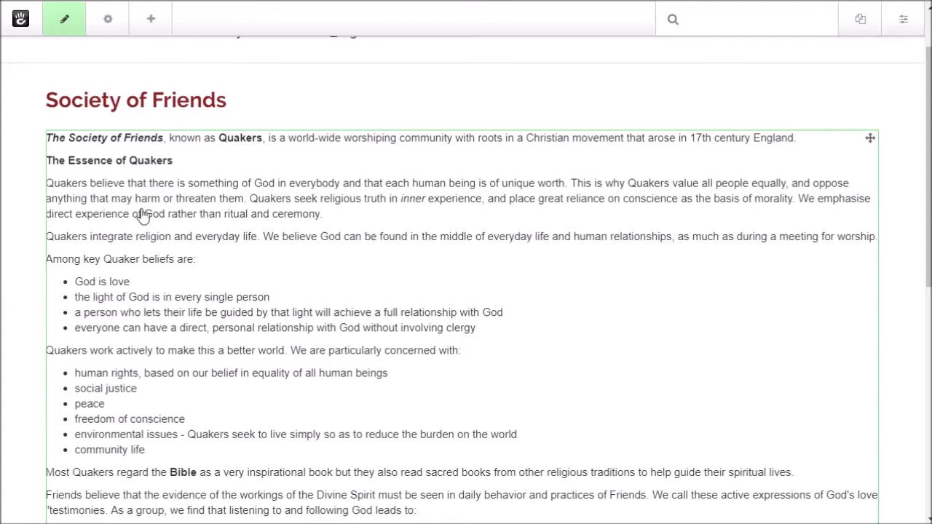
{"action": "scroll", "coordinate": [301, 237], "scroll_direction": "down", "scroll_amount": 3}
{"action": "scroll", "coordinate": [299, 239], "scroll_direction": "down", "scroll_amount": 10}
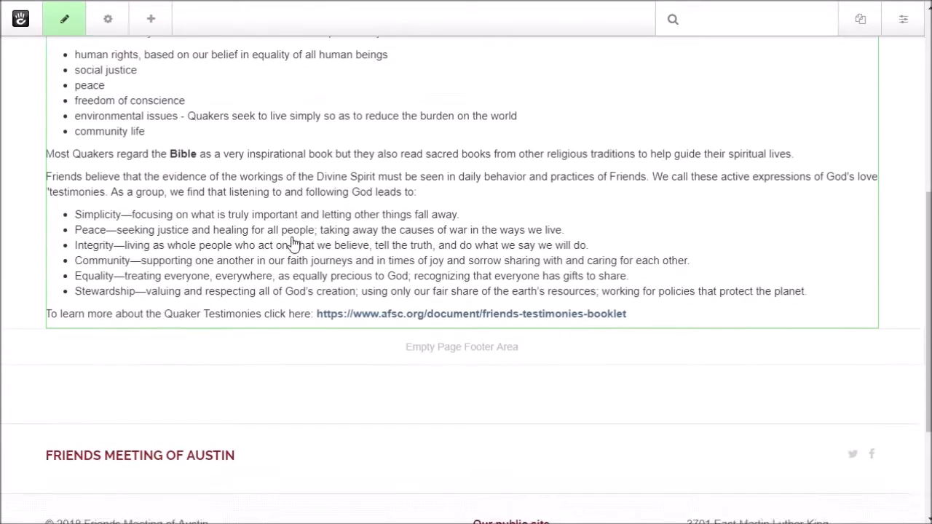
{"action": "scroll", "coordinate": [290, 240], "scroll_direction": "up", "scroll_amount": 7}
{"action": "left_click", "coordinate": [66, 21]}
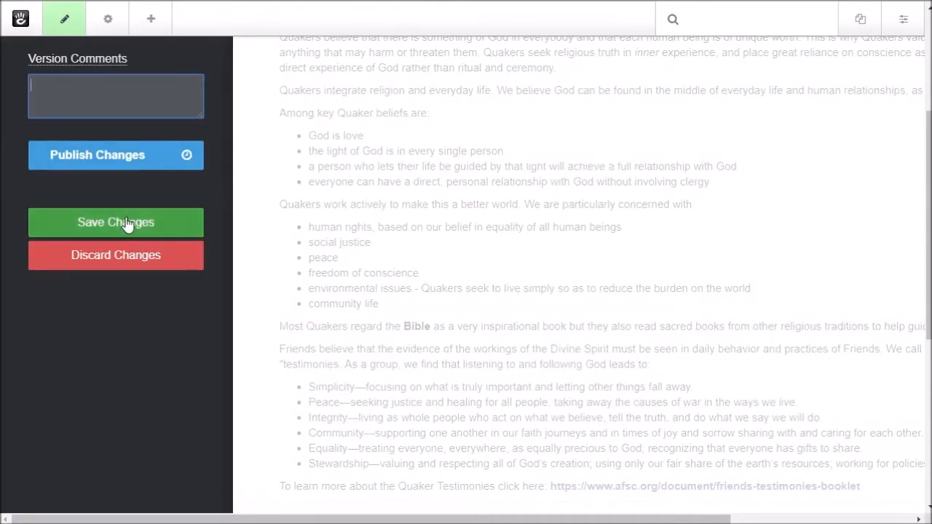
{"action": "left_click", "coordinate": [64, 20]}
{"action": "scroll", "coordinate": [137, 182], "scroll_direction": "down", "scroll_amount": 6}
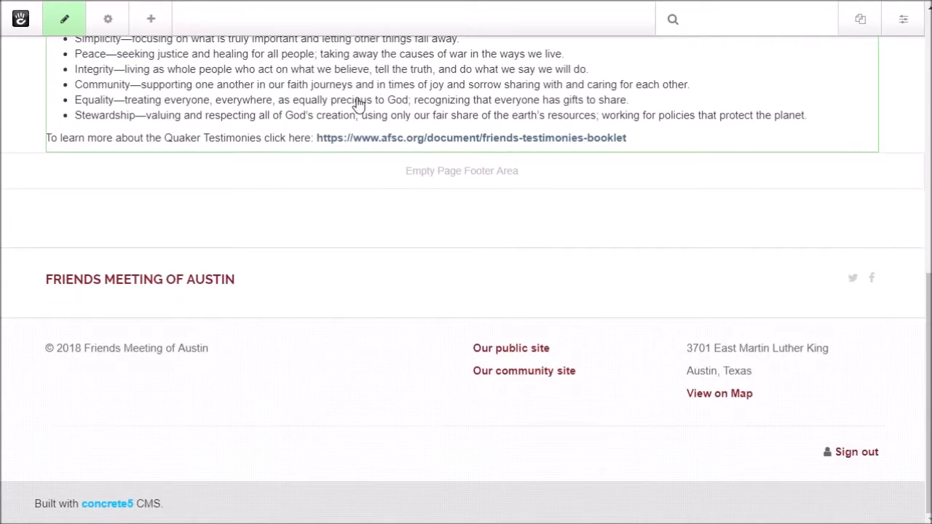
{"action": "scroll", "coordinate": [357, 104], "scroll_direction": "up", "scroll_amount": 8}
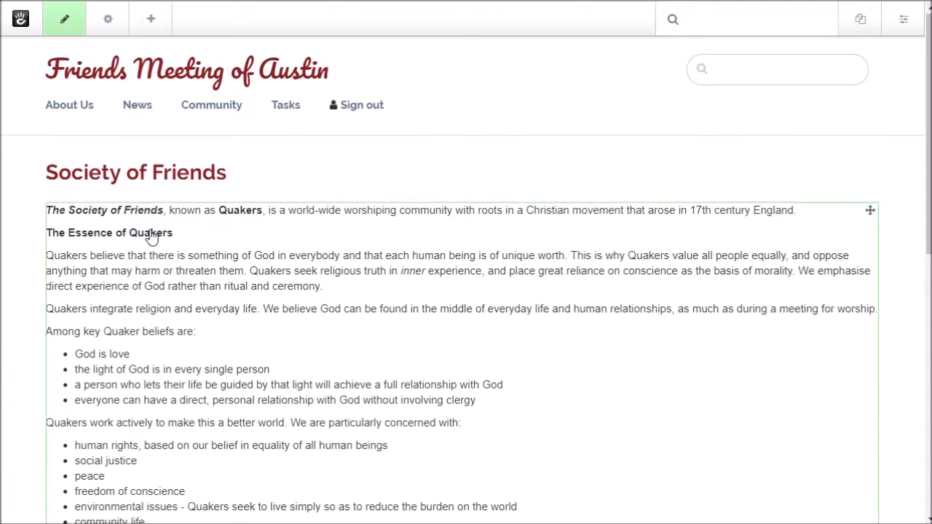
{"action": "scroll", "coordinate": [150, 237], "scroll_direction": "down", "scroll_amount": 6}
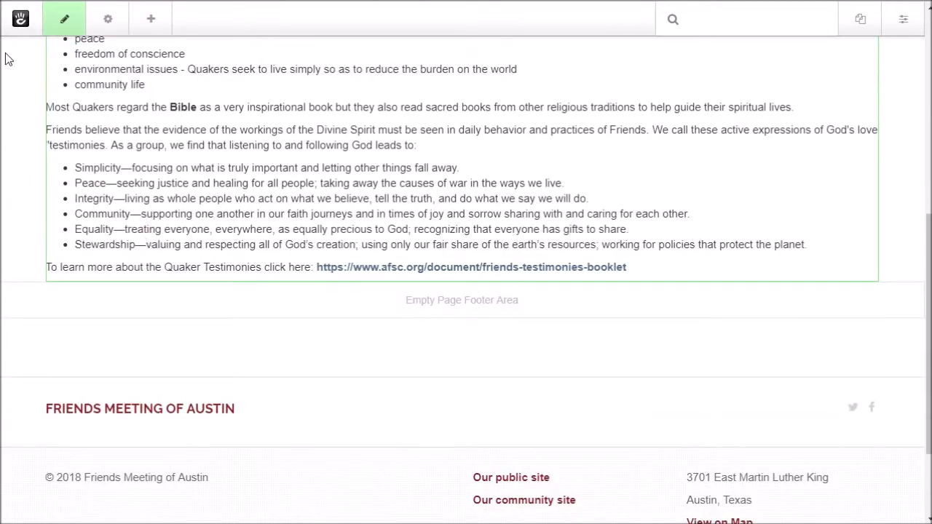
{"action": "left_click", "coordinate": [66, 19]}
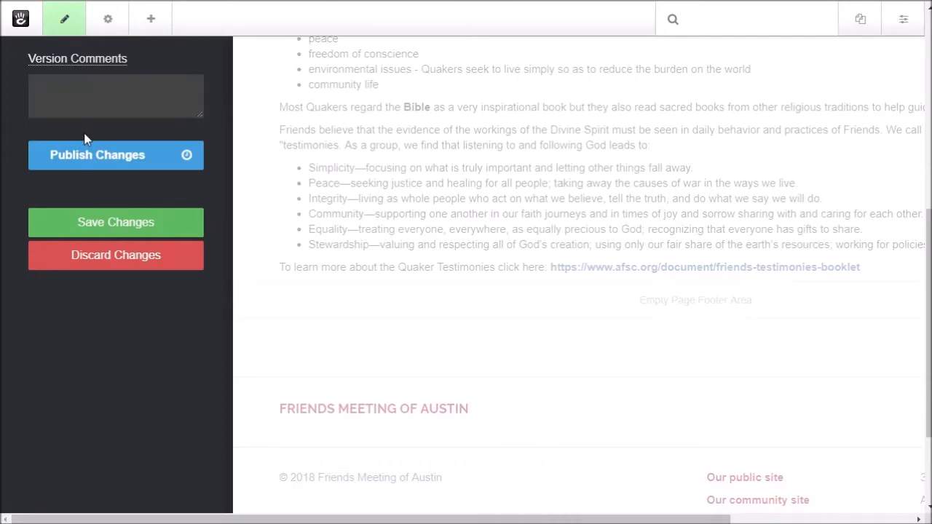
{"action": "left_click", "coordinate": [102, 224]}
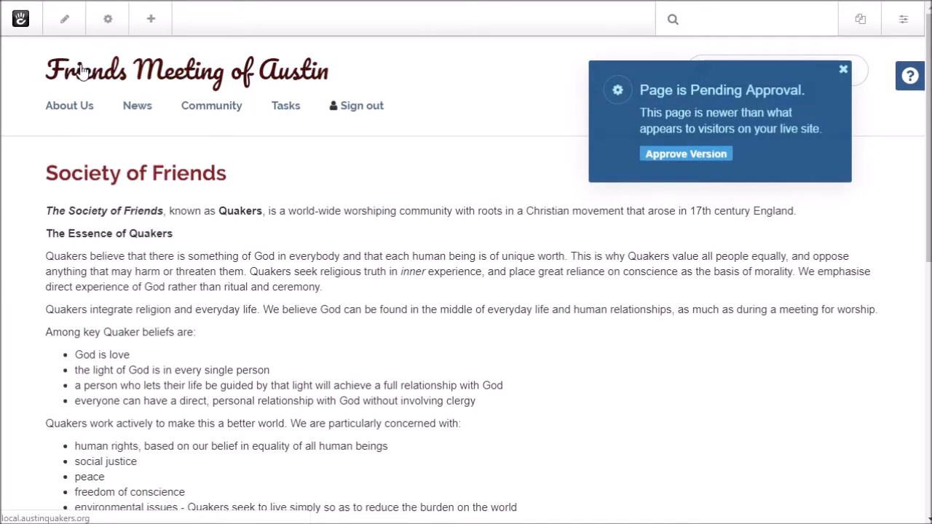
Step: Re-enter edit mode and scroll down to the Main area below the Quaker text
{"action": "scroll", "coordinate": [188, 268], "scroll_direction": "down", "scroll_amount": 3}
{"action": "scroll", "coordinate": [187, 268], "scroll_direction": "down", "scroll_amount": 5}
{"action": "scroll", "coordinate": [73, 22], "scroll_direction": "up", "scroll_amount": 4}
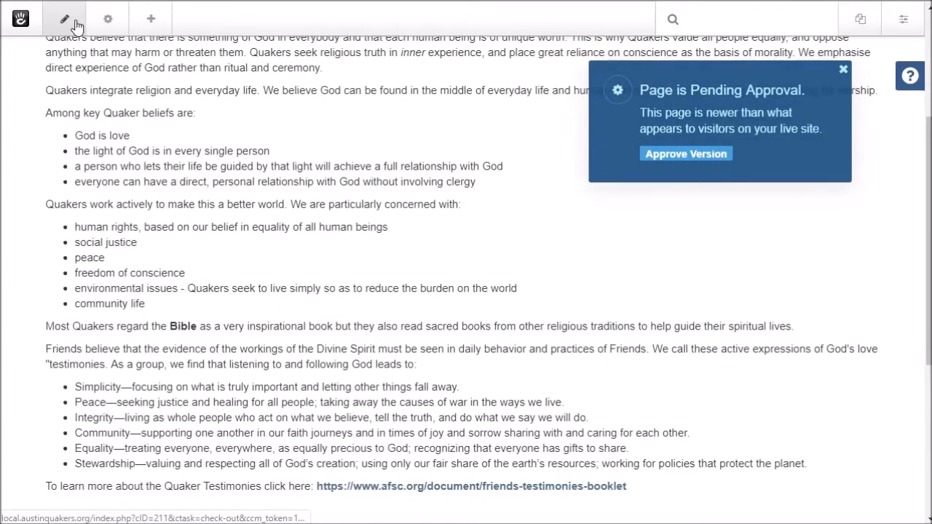
{"action": "left_click", "coordinate": [71, 21]}
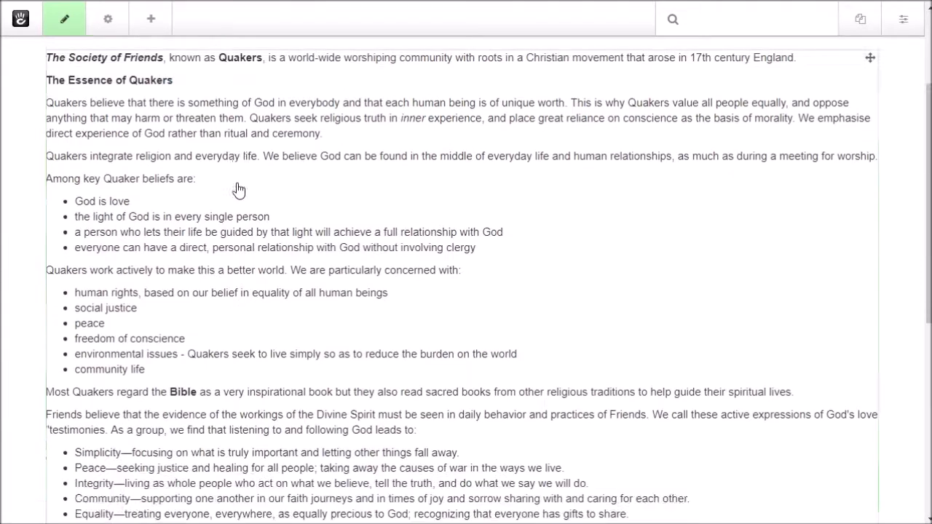
{"action": "scroll", "coordinate": [238, 190], "scroll_direction": "down", "scroll_amount": 3}
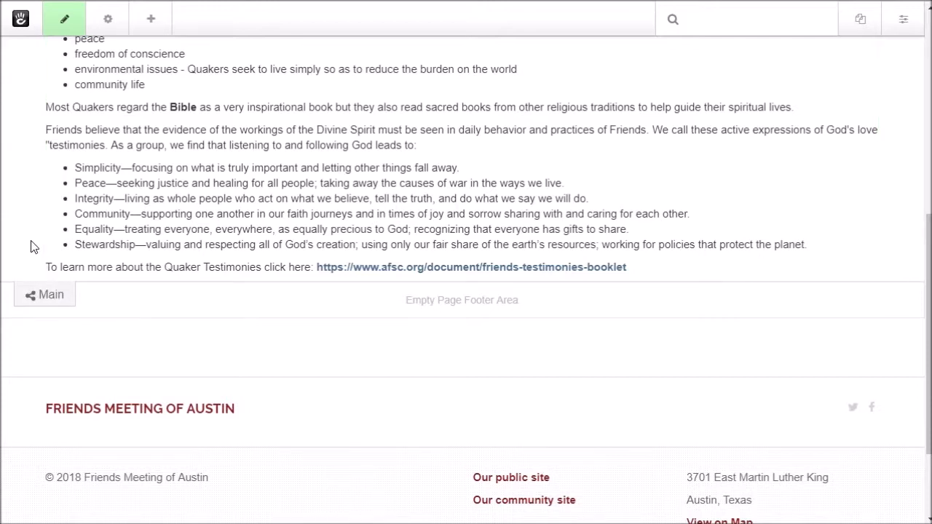
Step: Add a 2-column layout to the Main area, dragging the divider right to widen the left column
{"action": "left_click", "coordinate": [44, 296]}
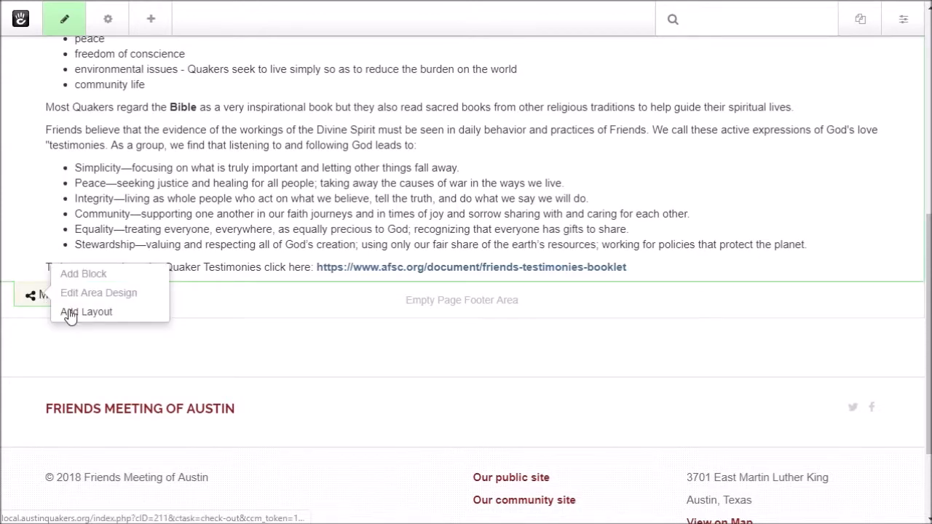
{"action": "left_click", "coordinate": [69, 312]}
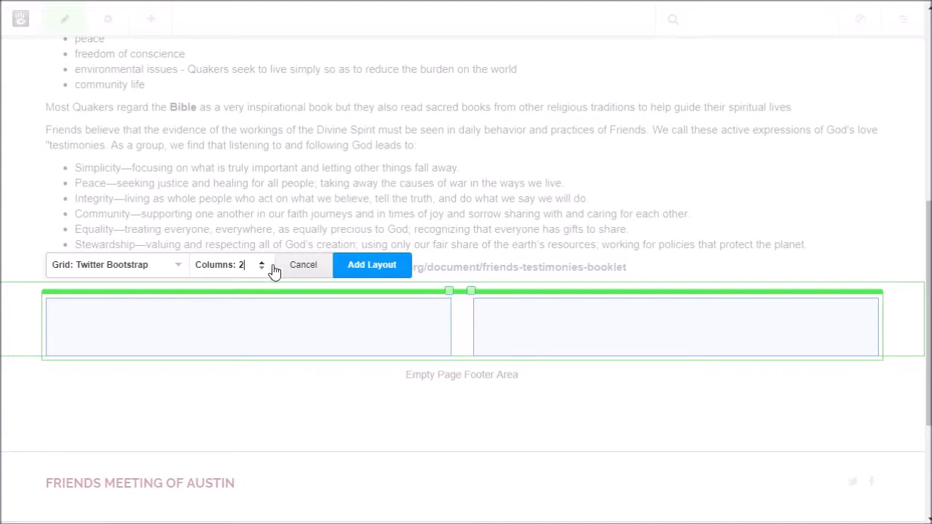
{"action": "left_click_drag", "start_coordinate": [472, 291], "coordinate": [526, 305]}
{"action": "left_click_drag", "start_coordinate": [448, 292], "coordinate": [519, 304]}
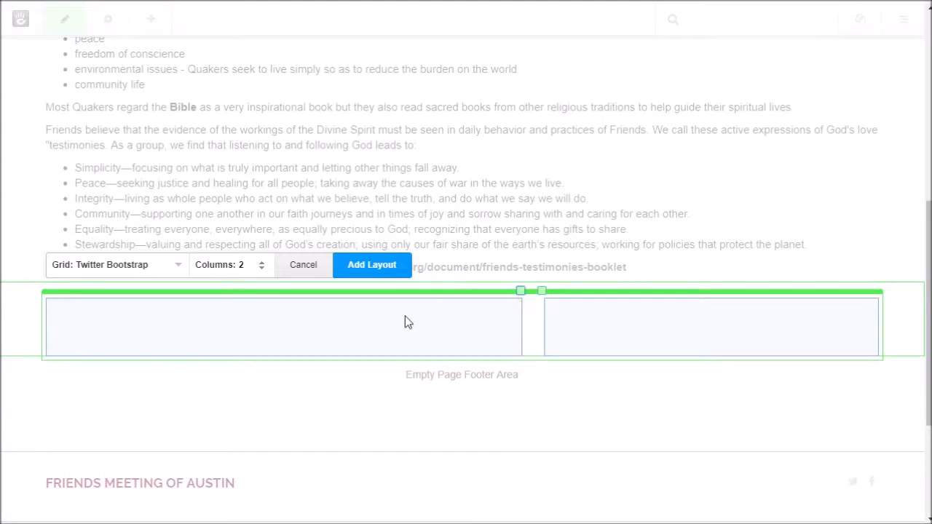
{"action": "left_click", "coordinate": [370, 268]}
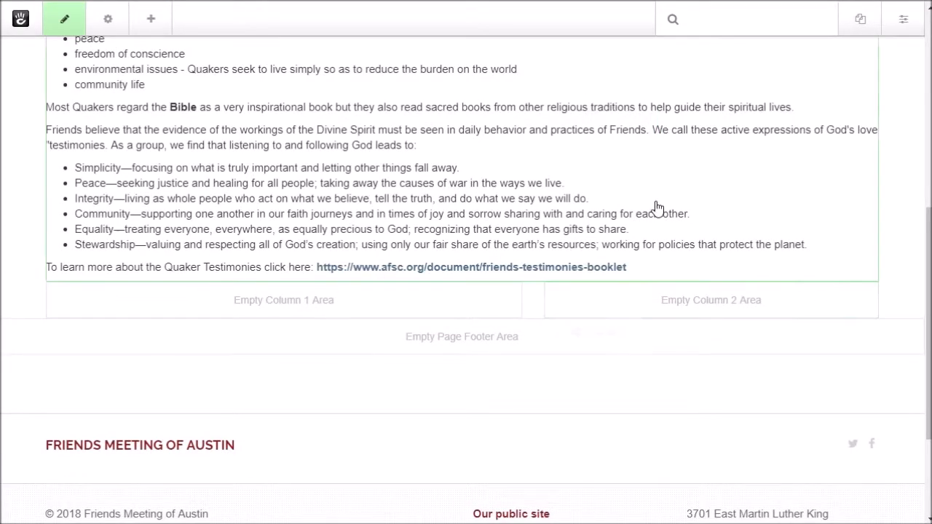
{"action": "scroll", "coordinate": [655, 209], "scroll_direction": "up", "scroll_amount": 2}
{"action": "scroll", "coordinate": [656, 208], "scroll_direction": "up", "scroll_amount": 6}
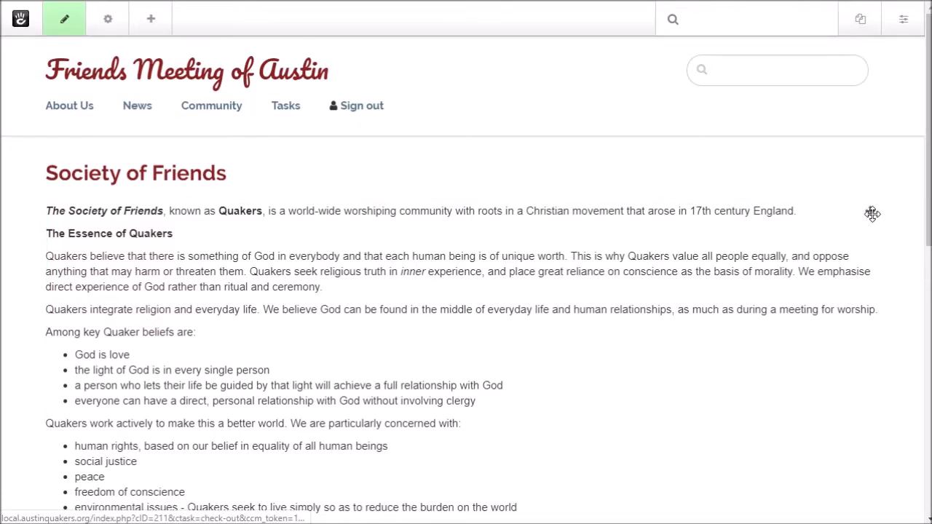
Step: Move the Quaker text block into the left column and start adding a block to the right column
{"action": "left_click_drag", "start_coordinate": [868, 214], "coordinate": [321, 383]}
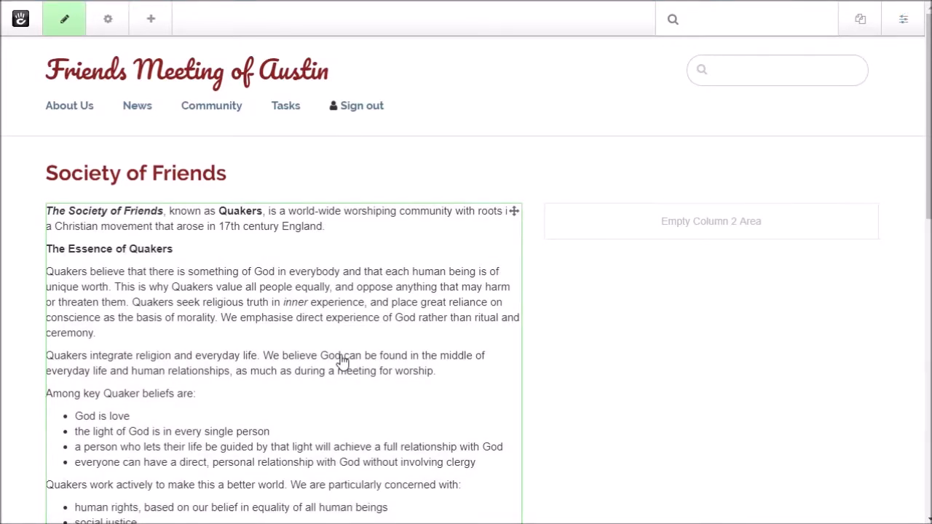
{"action": "left_click", "coordinate": [678, 227]}
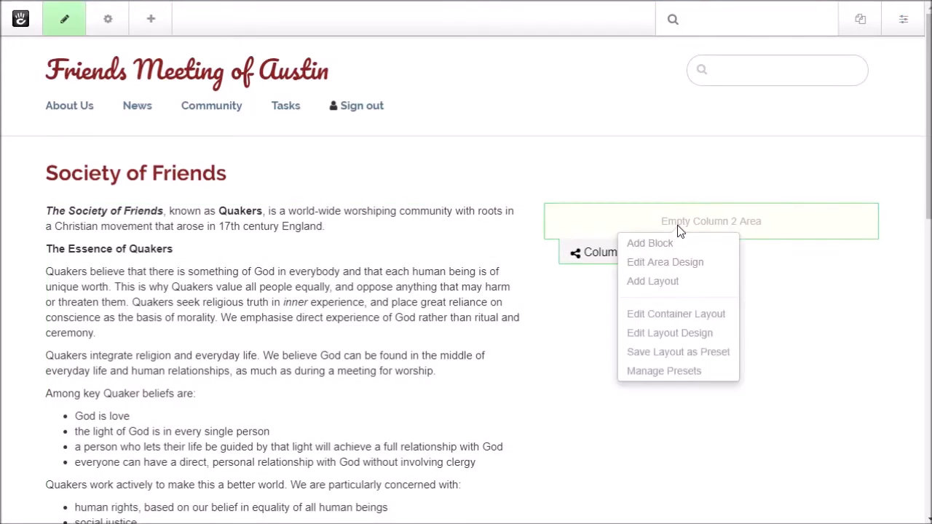
{"action": "left_click", "coordinate": [649, 243]}
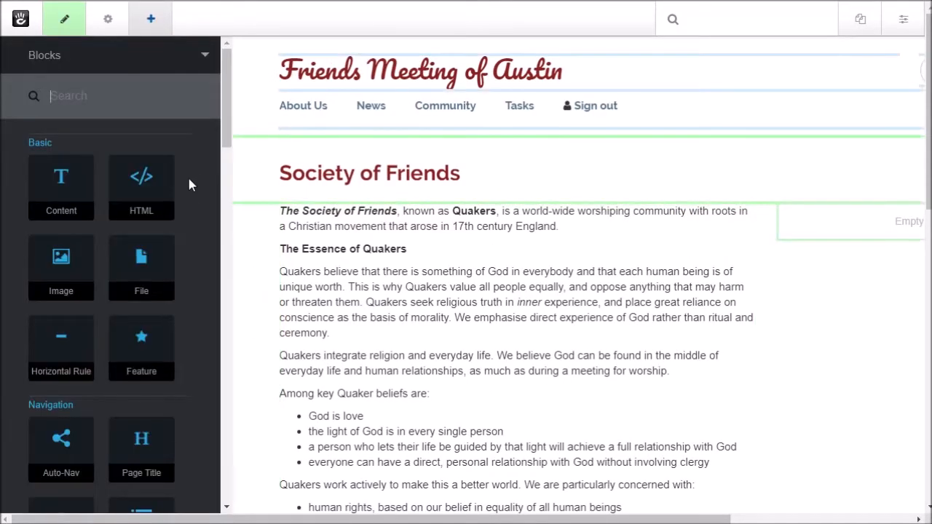
Step: Start an Image block and pick peter-annie-500.jpg by searching the File Manager for 'pe'
{"action": "left_click", "coordinate": [75, 265]}
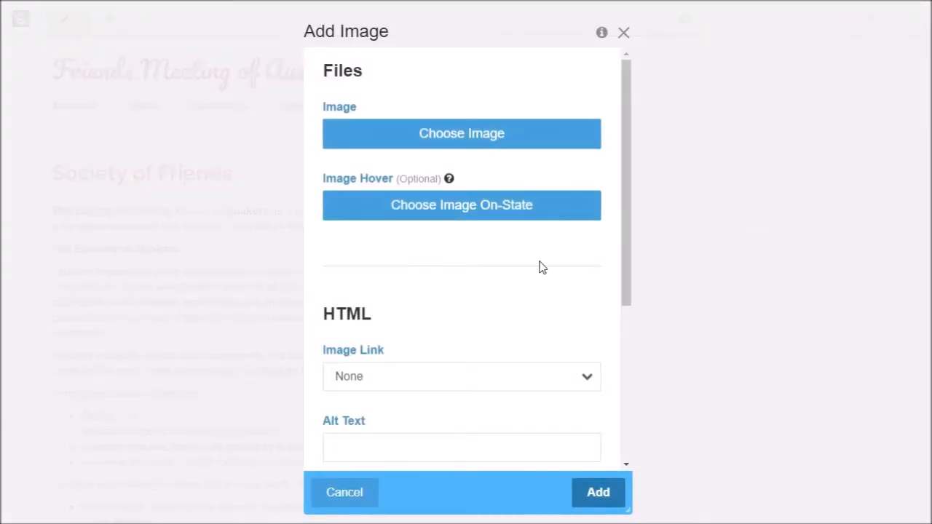
{"action": "left_click", "coordinate": [426, 135]}
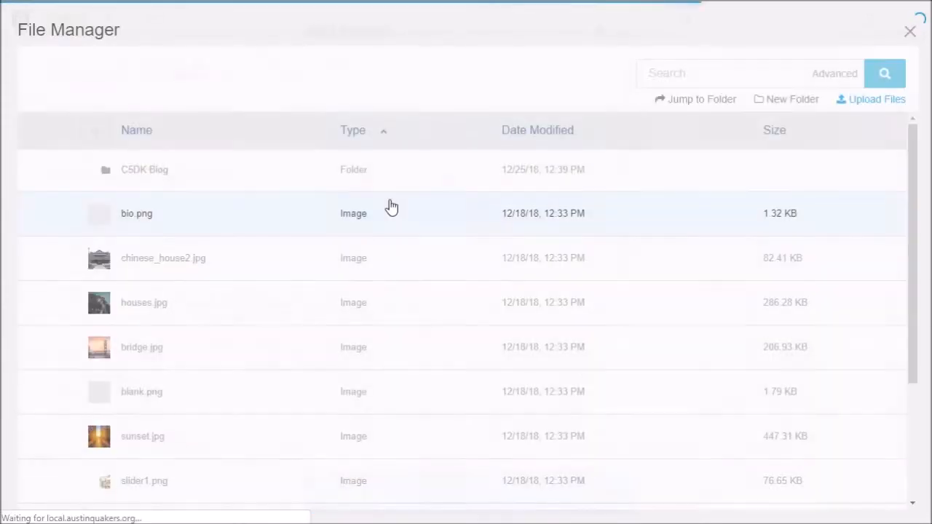
{"action": "left_click", "coordinate": [654, 77]}
{"action": "type", "text": "peter"}
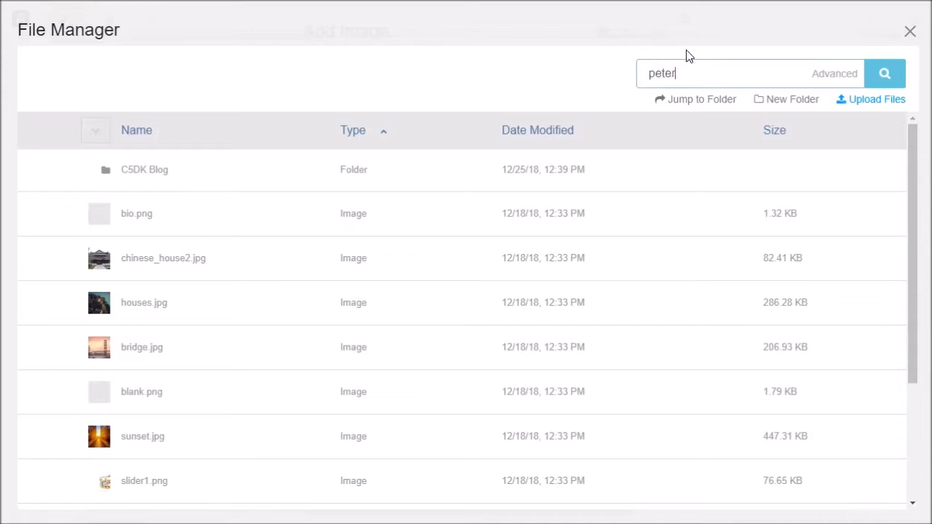
{"action": "key", "text": "Return"}
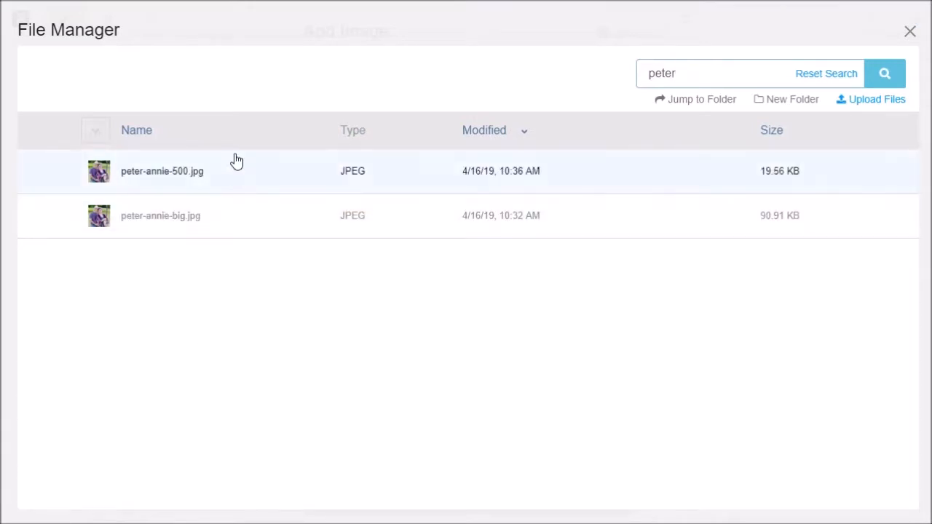
{"action": "left_click", "coordinate": [176, 175]}
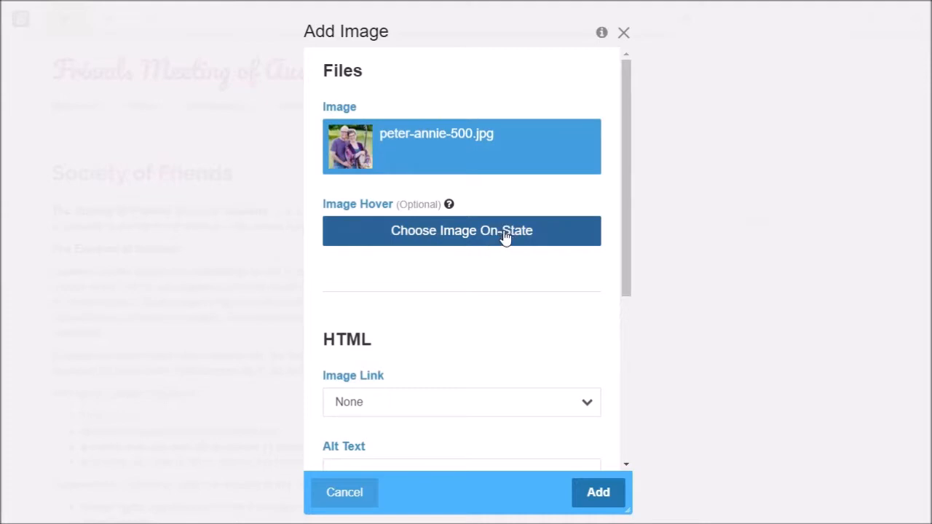
Step: Add peter-annie-500.jpg with default image settings to the right column beside the text
{"action": "scroll", "coordinate": [503, 235], "scroll_direction": "down", "scroll_amount": 2}
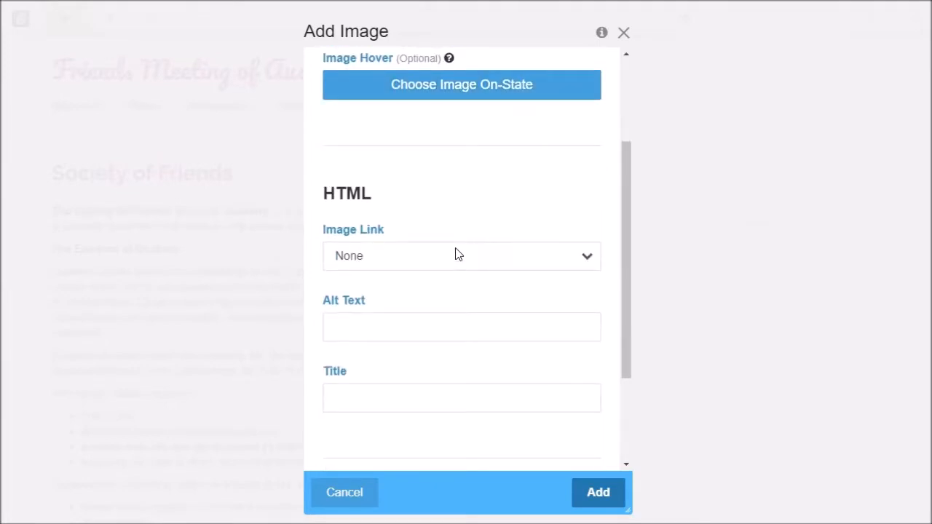
{"action": "scroll", "coordinate": [455, 245], "scroll_direction": "down", "scroll_amount": 1}
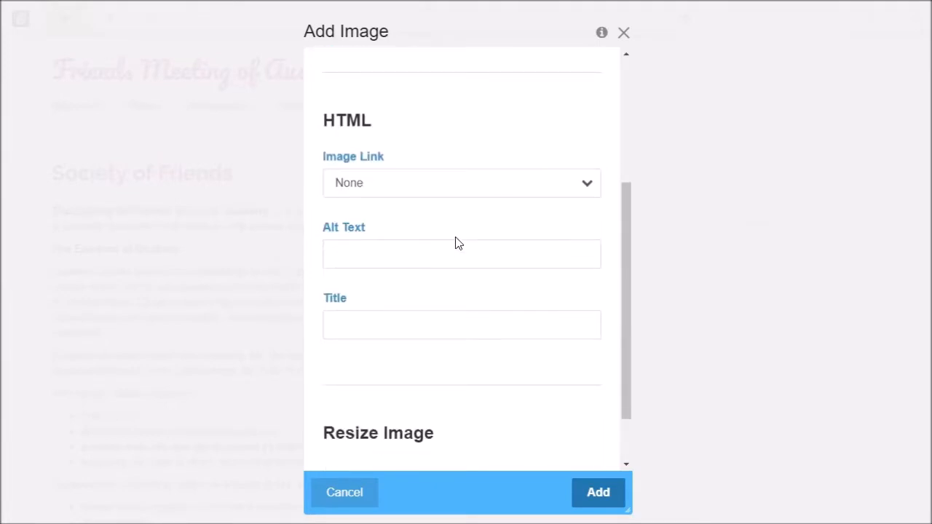
{"action": "scroll", "coordinate": [456, 243], "scroll_direction": "down", "scroll_amount": 1}
{"action": "scroll", "coordinate": [456, 242], "scroll_direction": "up", "scroll_amount": 3}
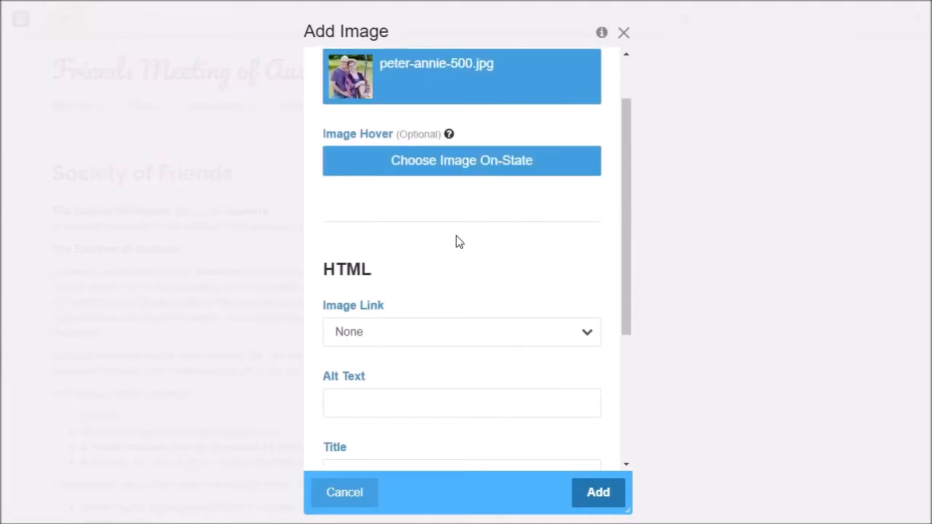
{"action": "scroll", "coordinate": [456, 243], "scroll_direction": "down", "scroll_amount": 3}
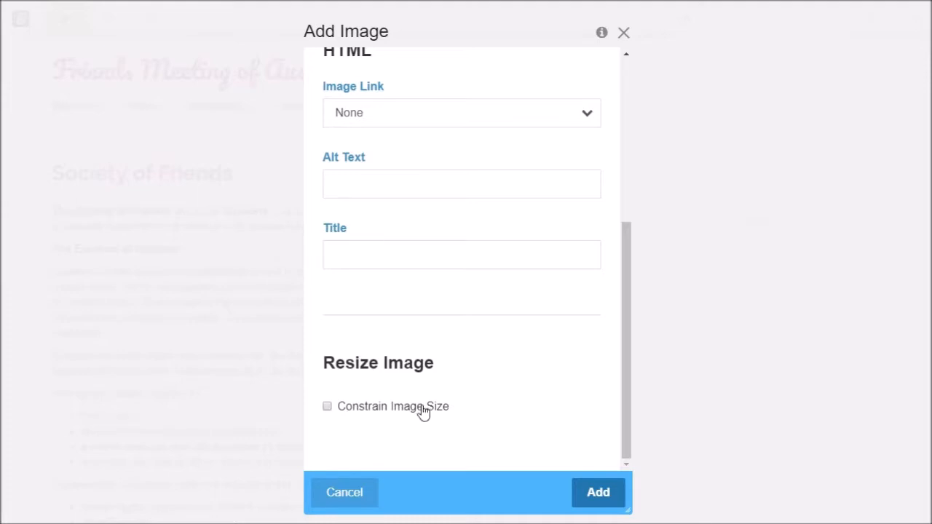
{"action": "scroll", "coordinate": [493, 350], "scroll_direction": "up", "scroll_amount": 4}
{"action": "scroll", "coordinate": [490, 318], "scroll_direction": "down", "scroll_amount": 4}
{"action": "left_click", "coordinate": [598, 494]}
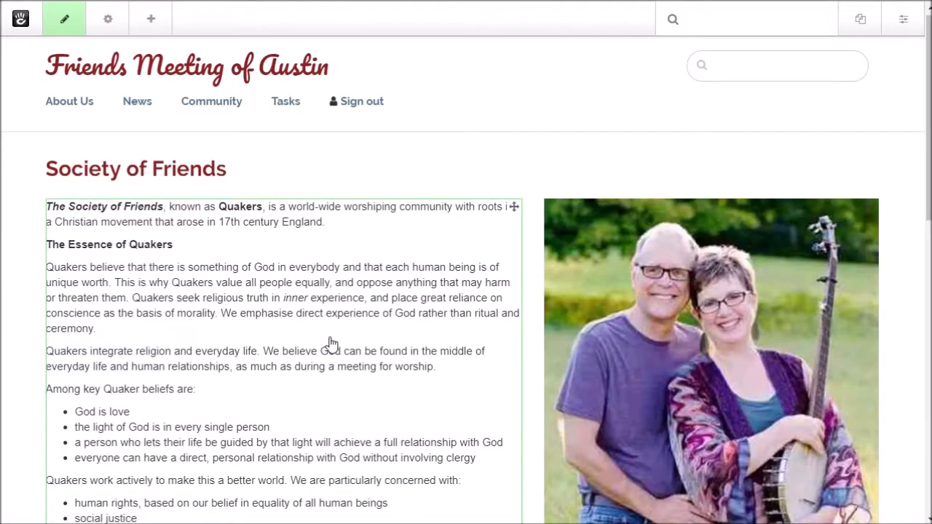
Step: Finish editing the Society of Friends page and bring up its check-in panel
{"action": "scroll", "coordinate": [328, 343], "scroll_direction": "down", "scroll_amount": 4}
{"action": "scroll", "coordinate": [332, 344], "scroll_direction": "up", "scroll_amount": 2}
{"action": "scroll", "coordinate": [331, 344], "scroll_direction": "up", "scroll_amount": 2}
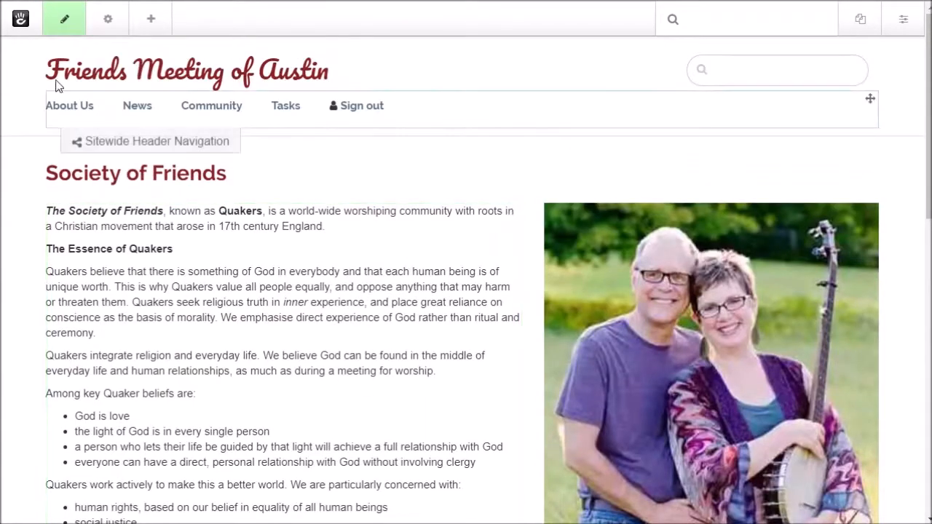
{"action": "left_click", "coordinate": [70, 19]}
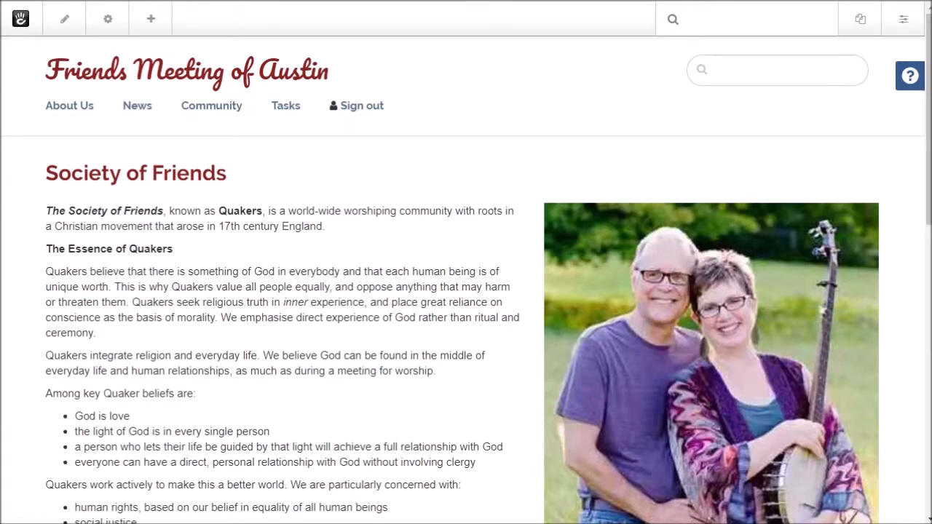
{"action": "left_click_drag", "start_coordinate": [931, 326], "coordinate": [603, 337]}
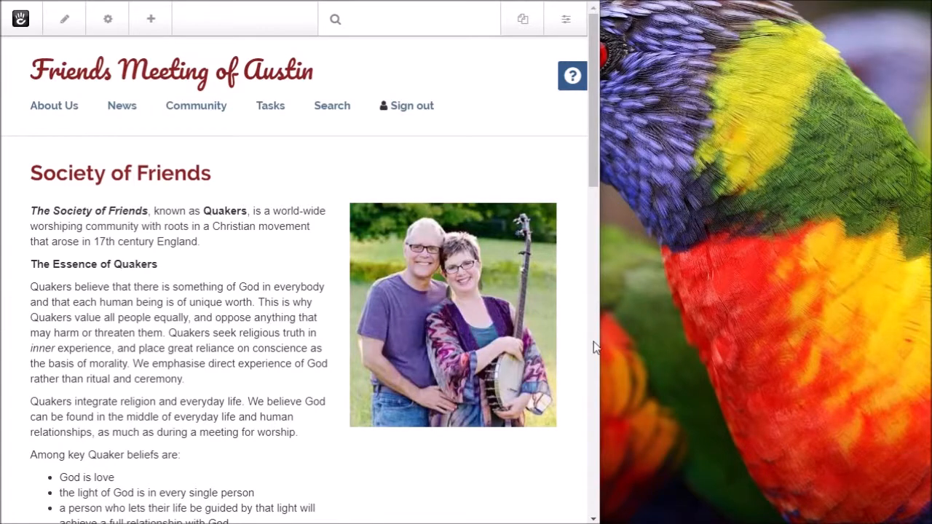
{"action": "left_click_drag", "start_coordinate": [598, 353], "coordinate": [544, 352]}
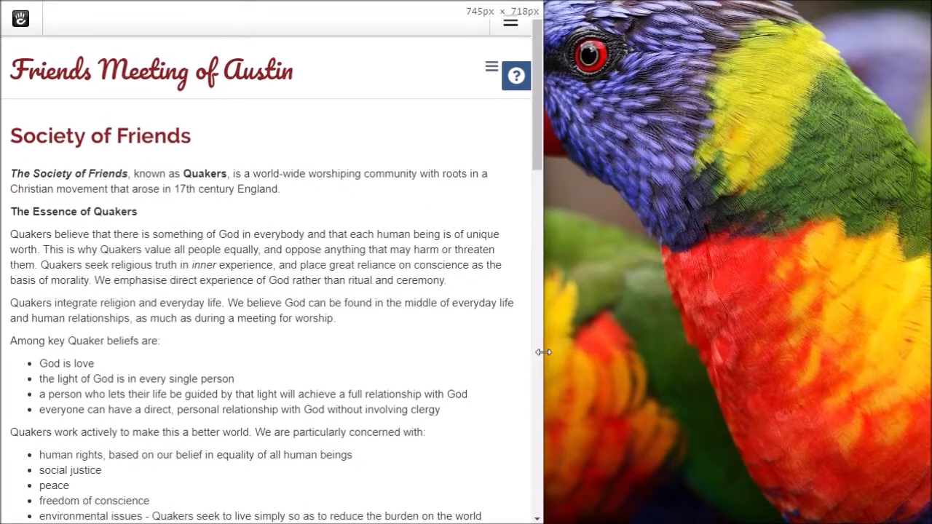
{"action": "scroll", "coordinate": [159, 258], "scroll_direction": "down", "scroll_amount": 1}
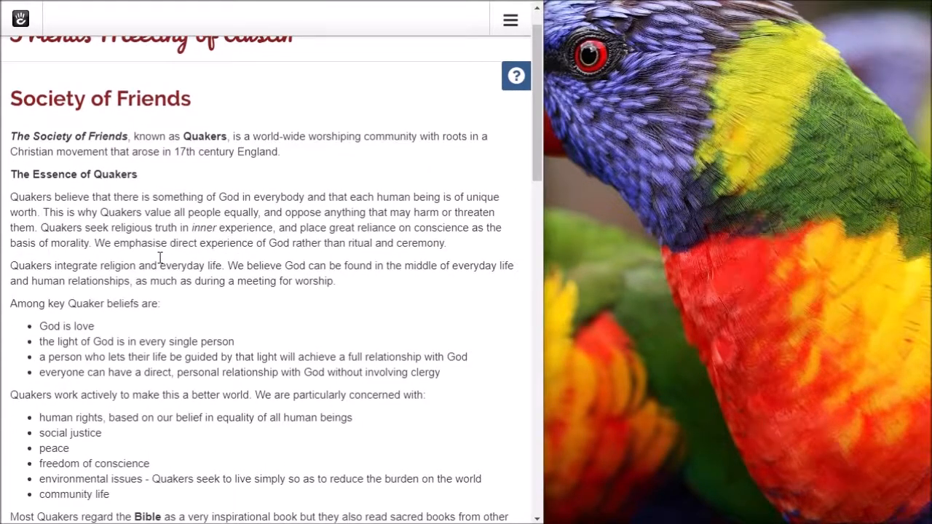
{"action": "scroll", "coordinate": [159, 258], "scroll_direction": "down", "scroll_amount": 10}
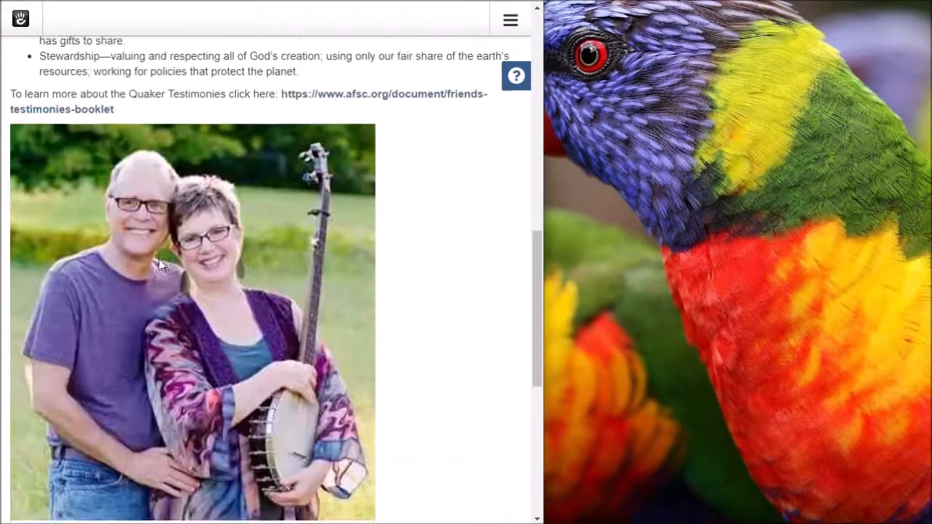
{"action": "scroll", "coordinate": [158, 260], "scroll_direction": "down", "scroll_amount": 5}
{"action": "scroll", "coordinate": [159, 264], "scroll_direction": "up", "scroll_amount": 7}
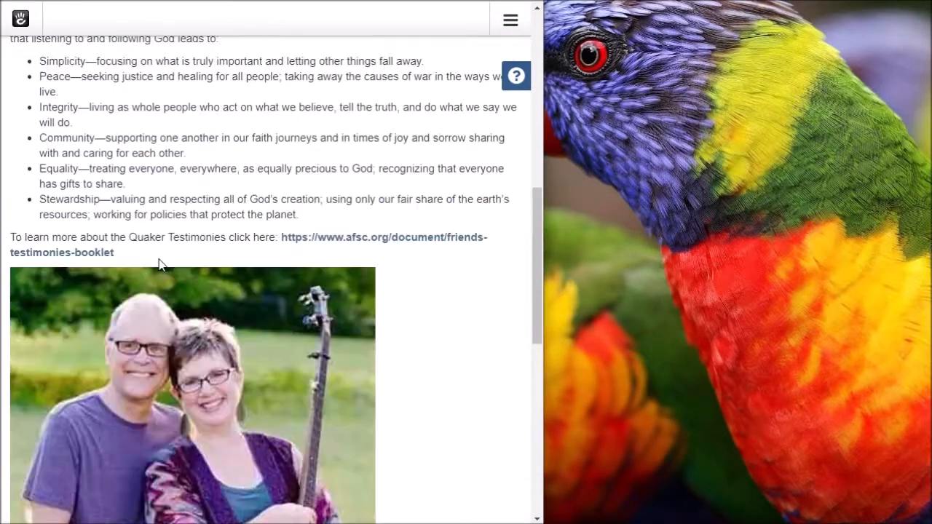
{"action": "scroll", "coordinate": [159, 263], "scroll_direction": "up", "scroll_amount": 8}
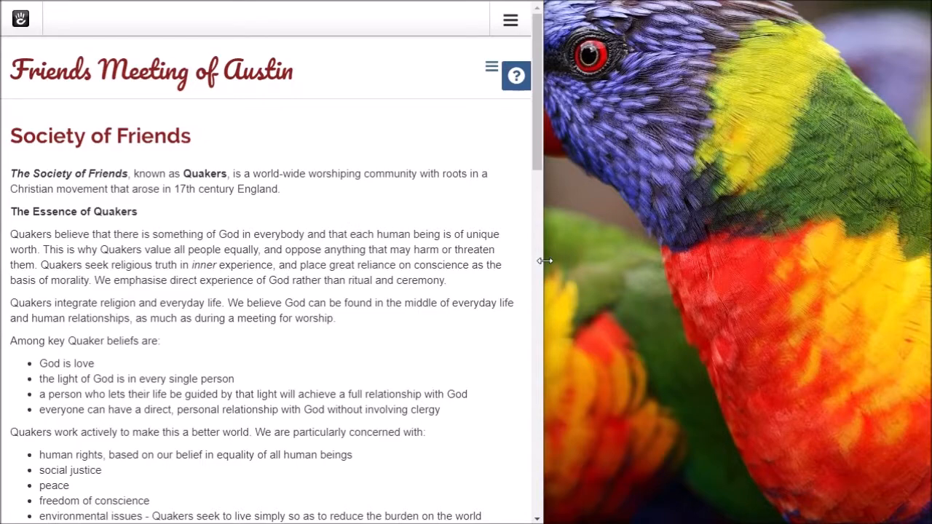
{"action": "left_click_drag", "start_coordinate": [545, 260], "coordinate": [931, 260]}
{"action": "scroll", "coordinate": [558, 266], "scroll_direction": "down", "scroll_amount": 4}
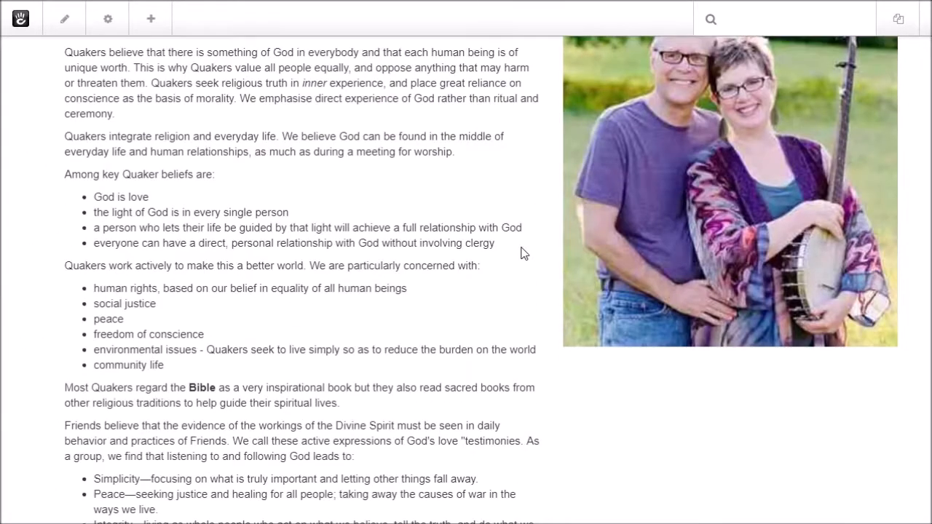
{"action": "scroll", "coordinate": [522, 252], "scroll_direction": "up", "scroll_amount": 4}
{"action": "scroll", "coordinate": [440, 252], "scroll_direction": "down", "scroll_amount": 1}
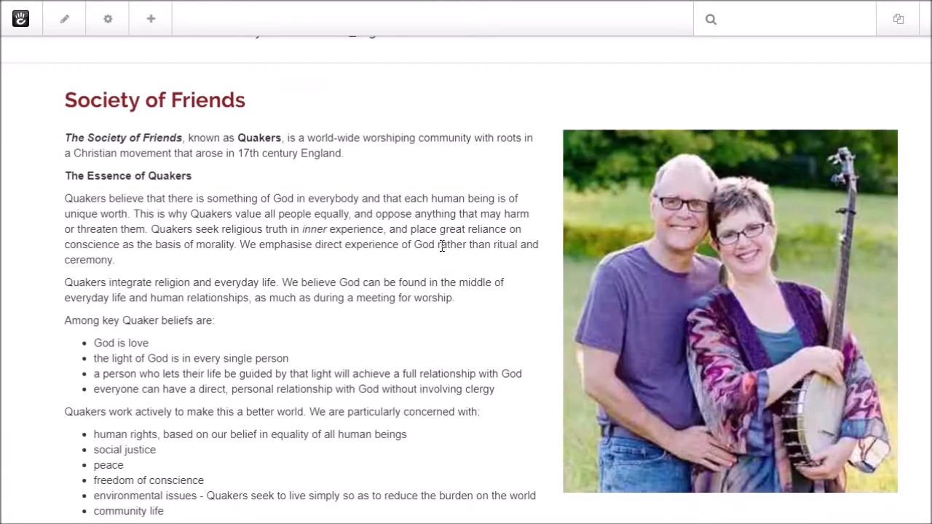
{"action": "scroll", "coordinate": [441, 248], "scroll_direction": "down", "scroll_amount": 4}
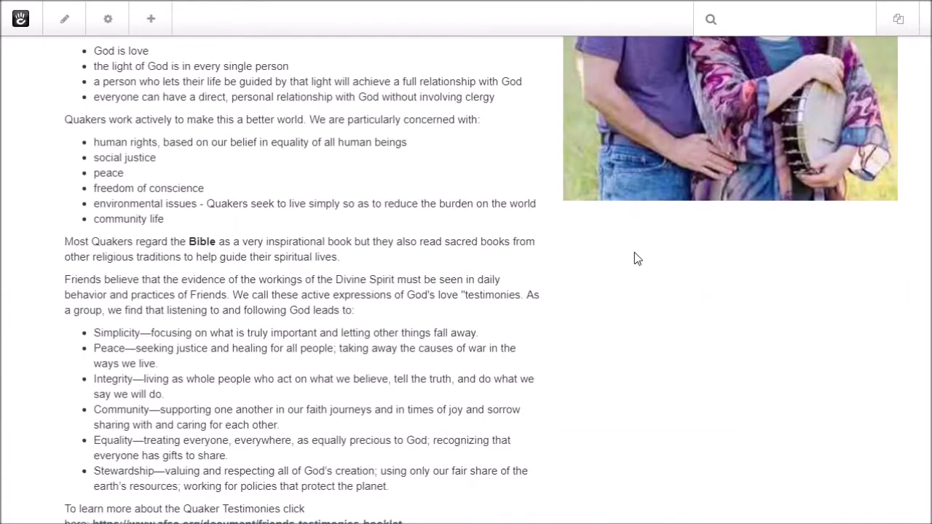
{"action": "scroll", "coordinate": [641, 257], "scroll_direction": "down", "scroll_amount": 3}
{"action": "scroll", "coordinate": [640, 260], "scroll_direction": "up", "scroll_amount": 6}
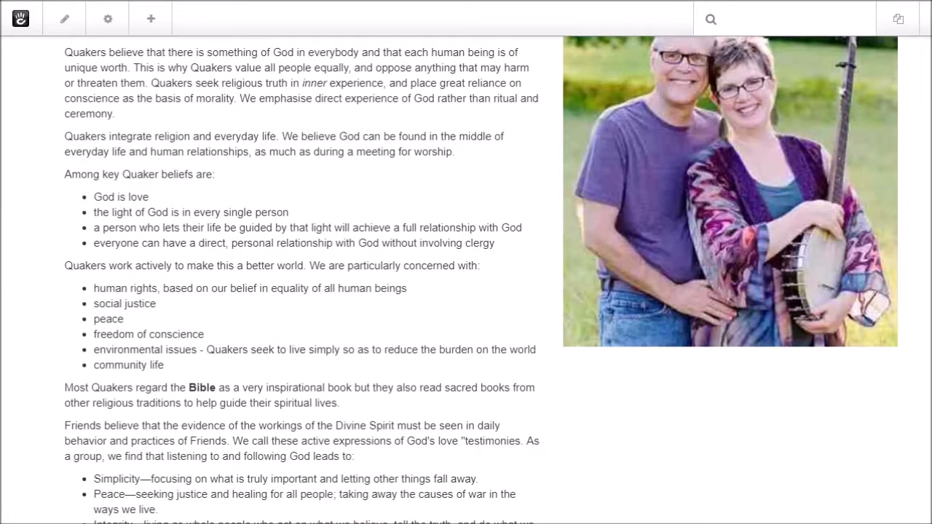
{"action": "left_click_drag", "start_coordinate": [931, 59], "coordinate": [926, 59]}
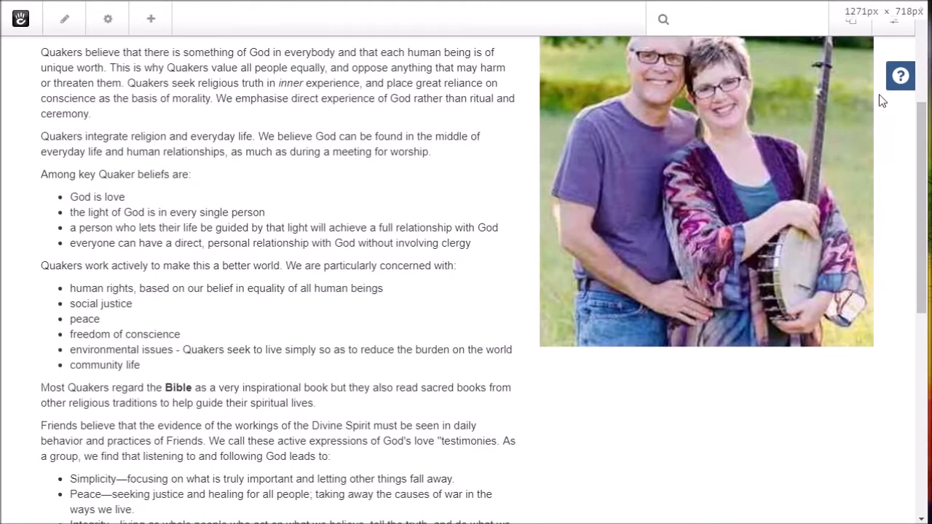
{"action": "scroll", "coordinate": [710, 175], "scroll_direction": "down", "scroll_amount": 3}
{"action": "scroll", "coordinate": [707, 182], "scroll_direction": "up", "scroll_amount": 3}
{"action": "scroll", "coordinate": [707, 182], "scroll_direction": "up", "scroll_amount": 2}
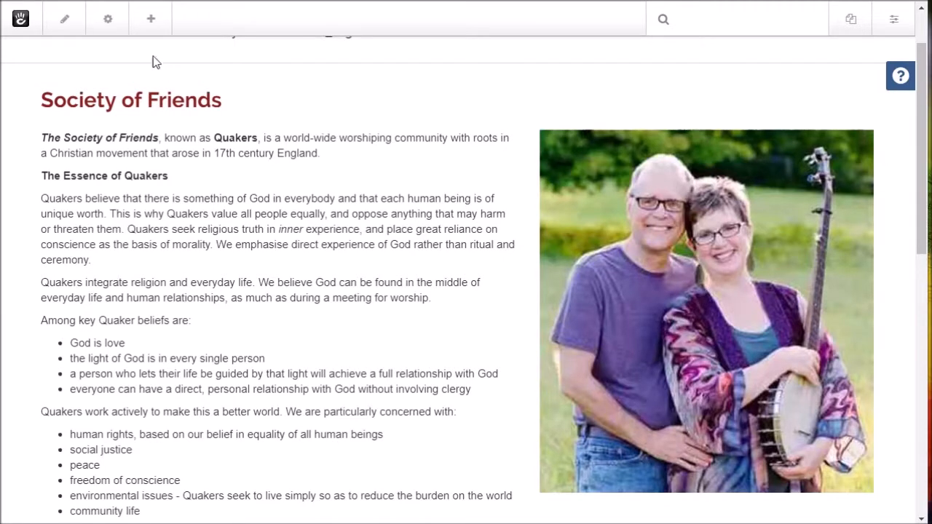
Step: Return to edit mode and drop a Content block beneath the couple photo
{"action": "left_click", "coordinate": [72, 23]}
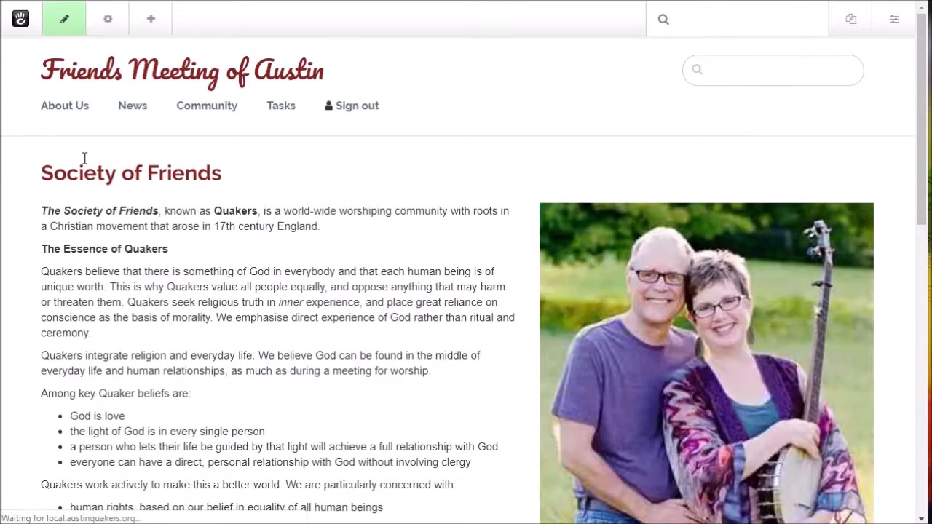
{"action": "scroll", "coordinate": [86, 157], "scroll_direction": "down", "scroll_amount": 4}
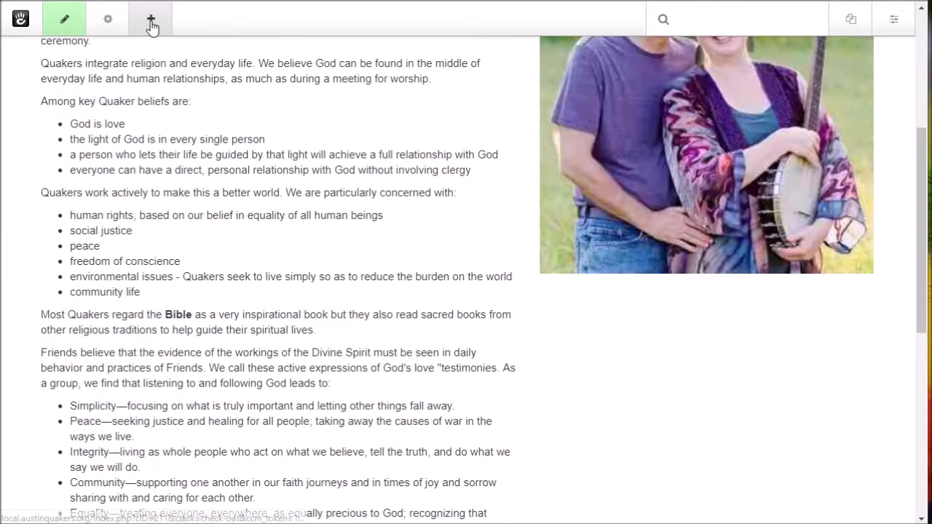
{"action": "left_click", "coordinate": [151, 26]}
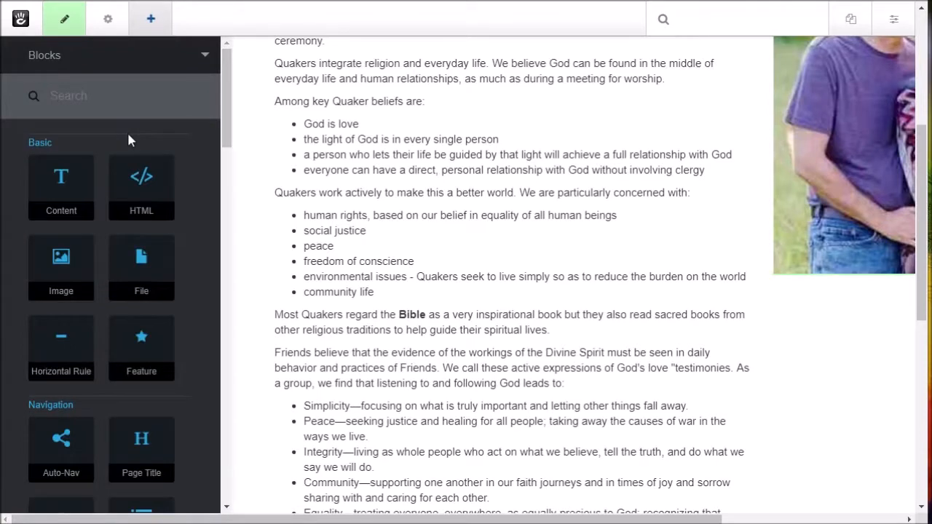
{"action": "left_click_drag", "start_coordinate": [73, 182], "coordinate": [734, 279]}
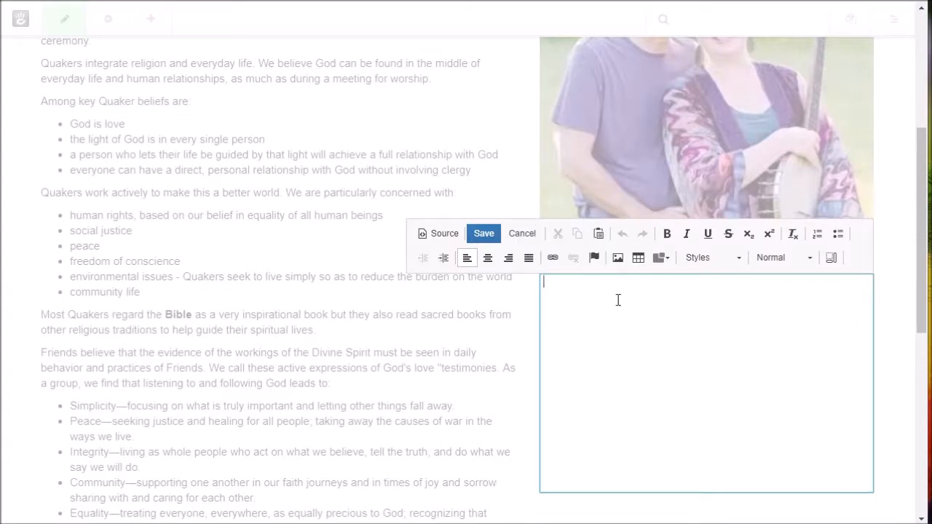
{"action": "type", "text": "T"}
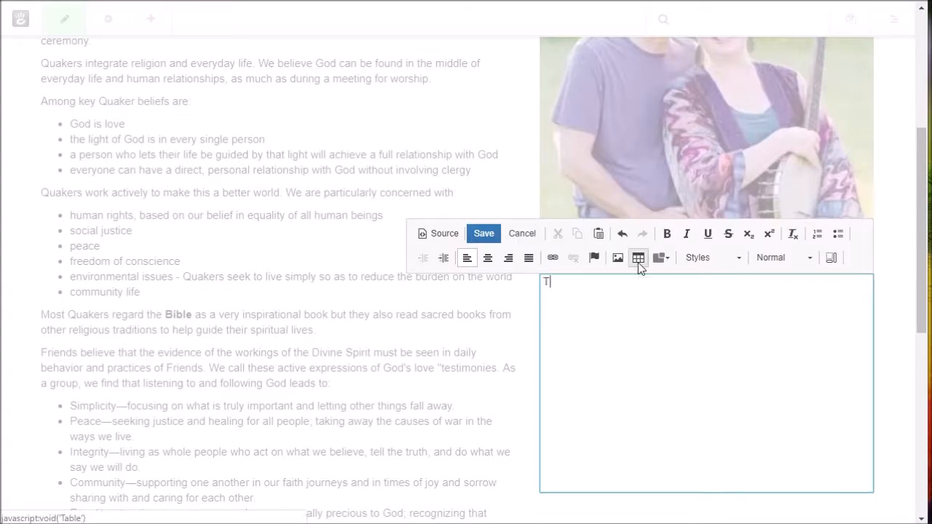
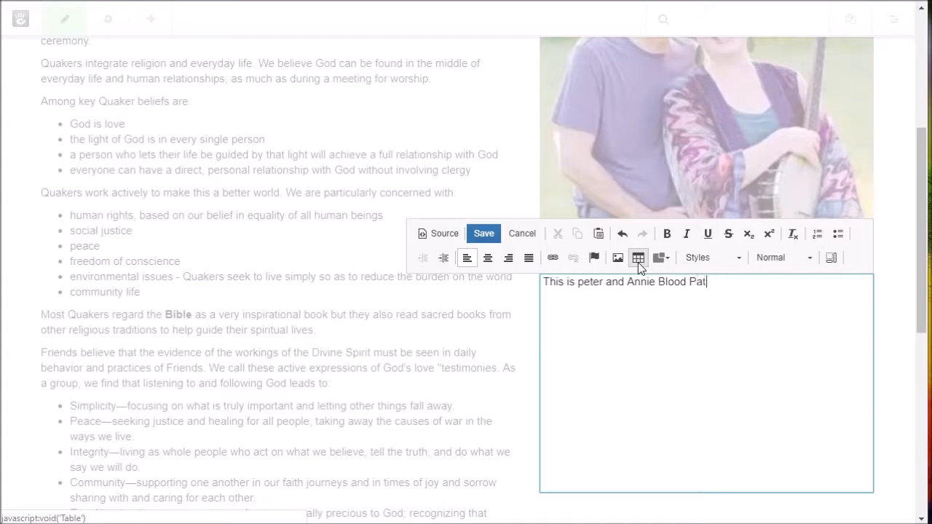
{"action": "key", "text": "Return"}
{"action": "key", "text": "Return"}
{"action": "type", "text": "Stuff about them. blah b"}
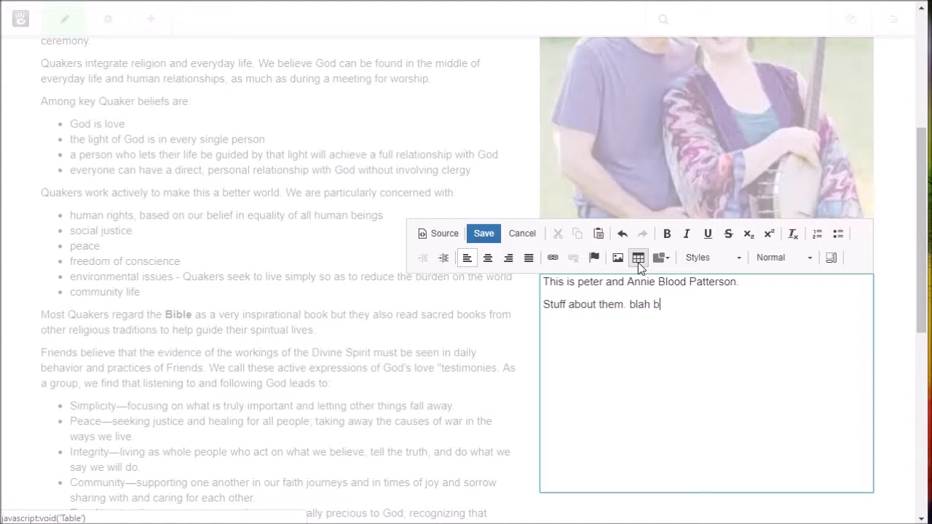
{"action": "type", "text": "la blah"}
{"action": "key", "text": "shift+Left"}
{"action": "key", "text": "shift+Left"}
{"action": "key", "text": "shift+Left"}
{"action": "key", "text": "shift+Left"}
{"action": "key", "text": "shift+Left"}
{"action": "key", "text": "shift+Left"}
{"action": "key", "text": "shift+Left"}
{"action": "key", "text": "shift+Left"}
{"action": "key", "text": "shift+Left"}
{"action": "key", "text": "shift+Left"}
{"action": "key", "text": "shift+Left"}
{"action": "key", "text": "shift+Left"}
{"action": "key", "text": "shift+Left"}
{"action": "key", "text": "shift+Left"}
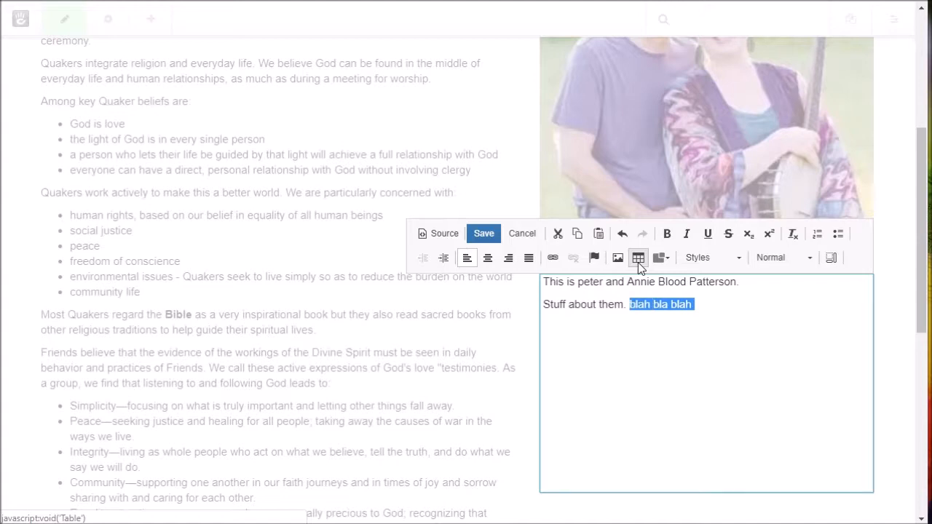
{"action": "key", "text": "ctrl+x"}
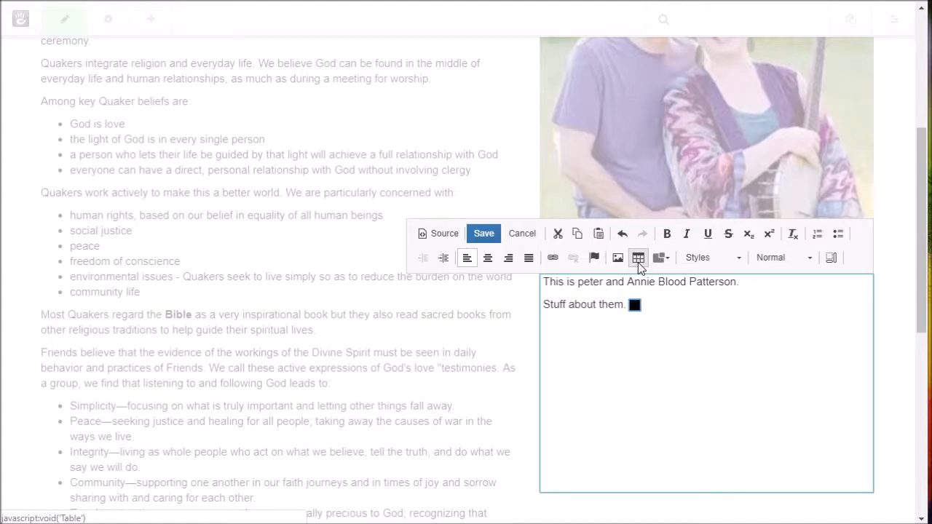
{"action": "key", "text": "ctrl+v"}
{"action": "key", "text": "ctrl+v"}
{"action": "key", "text": "ctrl+v"}
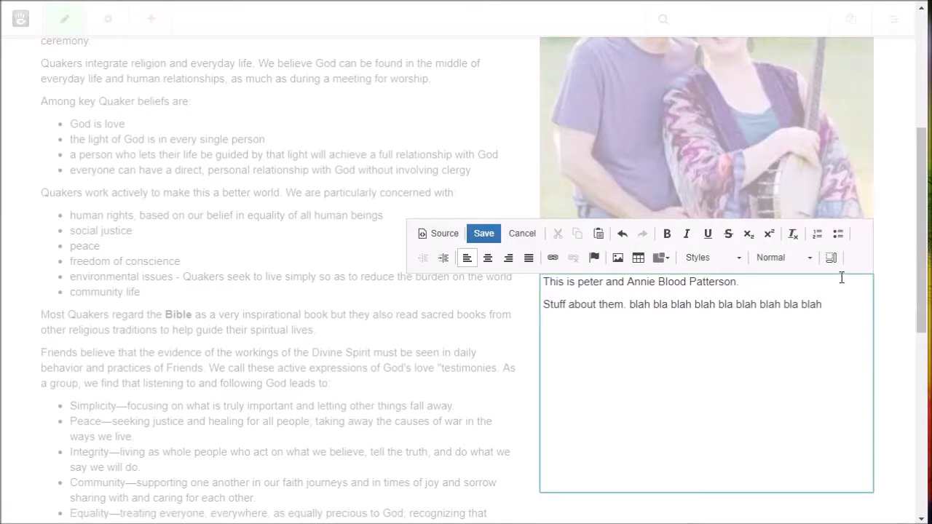
{"action": "left_click_drag", "start_coordinate": [824, 306], "coordinate": [632, 306]}
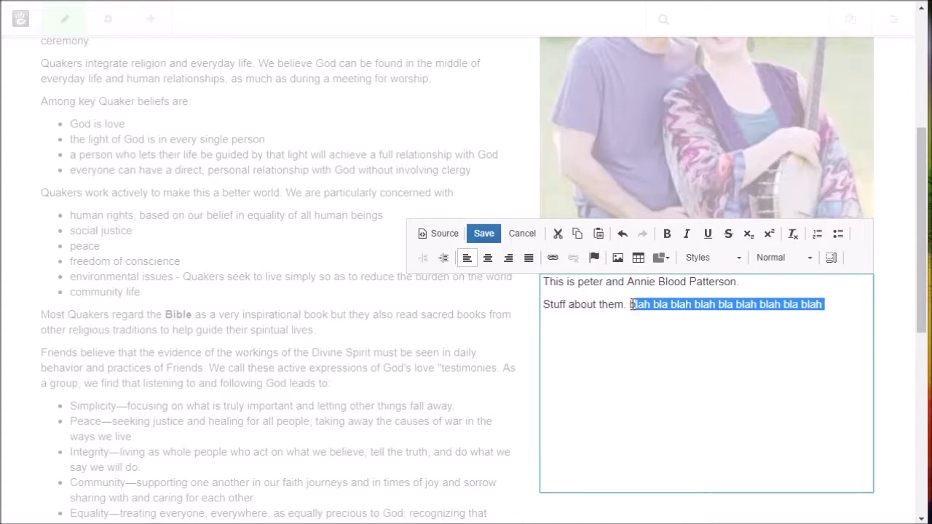
{"action": "left_click", "coordinate": [841, 315]}
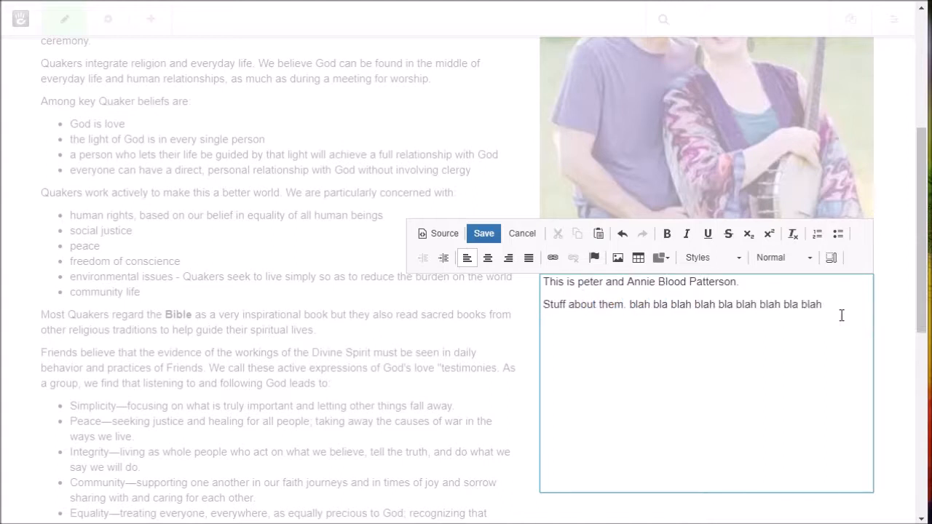
{"action": "key", "text": "ctrl+v"}
{"action": "key", "text": "ctrl+v"}
{"action": "key", "text": "ctrl+v"}
{"action": "key", "text": "ctrl+v"}
{"action": "key", "text": "ctrl+v"}
{"action": "key", "text": "ctrl+v"}
{"action": "key", "text": "ctrl+v"}
{"action": "key", "text": "ctrl+v"}
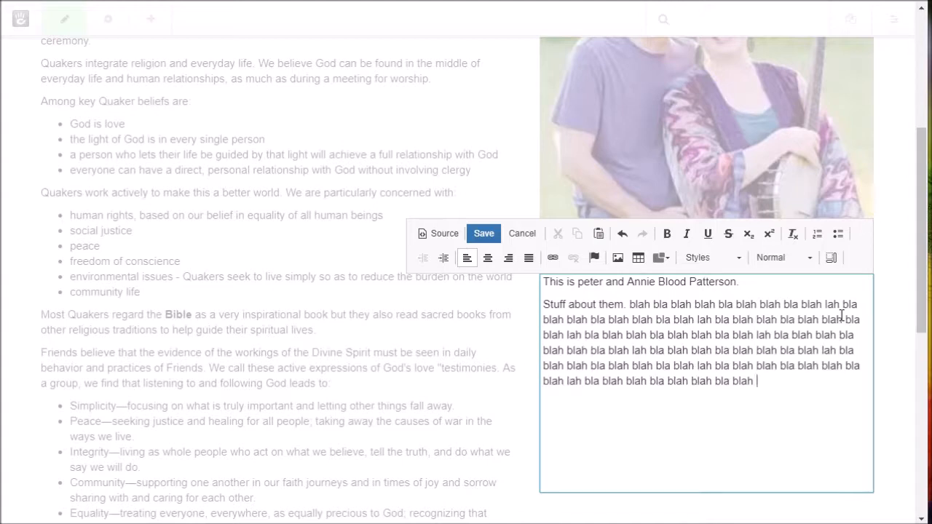
{"action": "key", "text": "ctrl+v"}
{"action": "key", "text": "ctrl+v"}
{"action": "key", "text": "ctrl+v"}
{"action": "key", "text": "ctrl+v"}
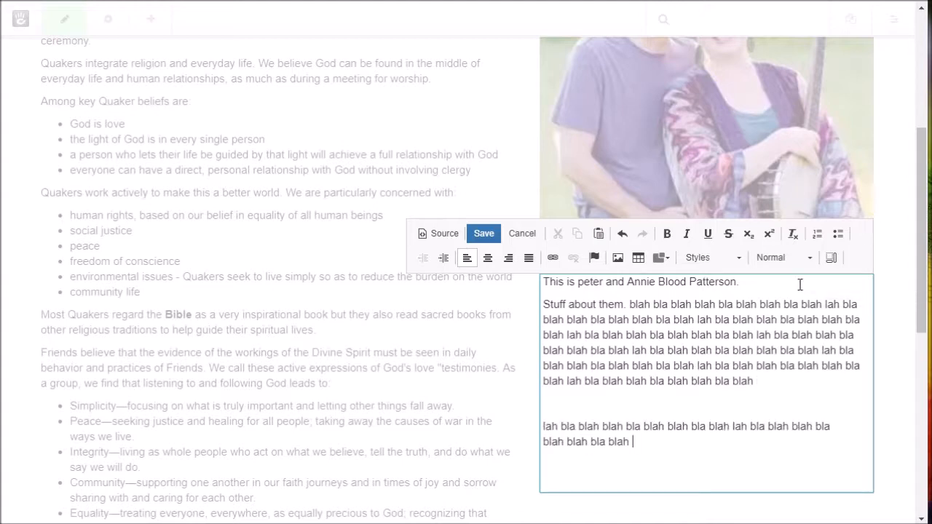
{"action": "key", "text": "Return"}
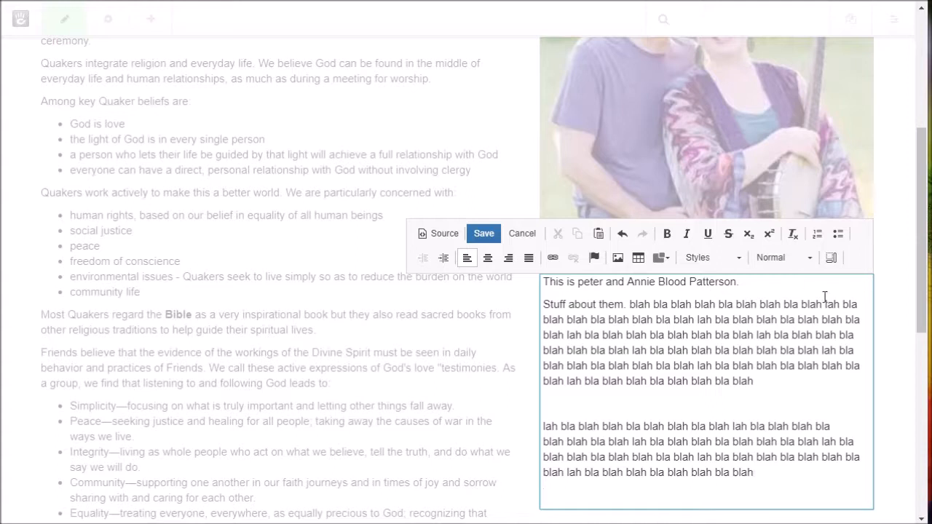
Step: Format the caption line as Heading 2 and save the content block
{"action": "left_click_drag", "start_coordinate": [752, 282], "coordinate": [547, 285]}
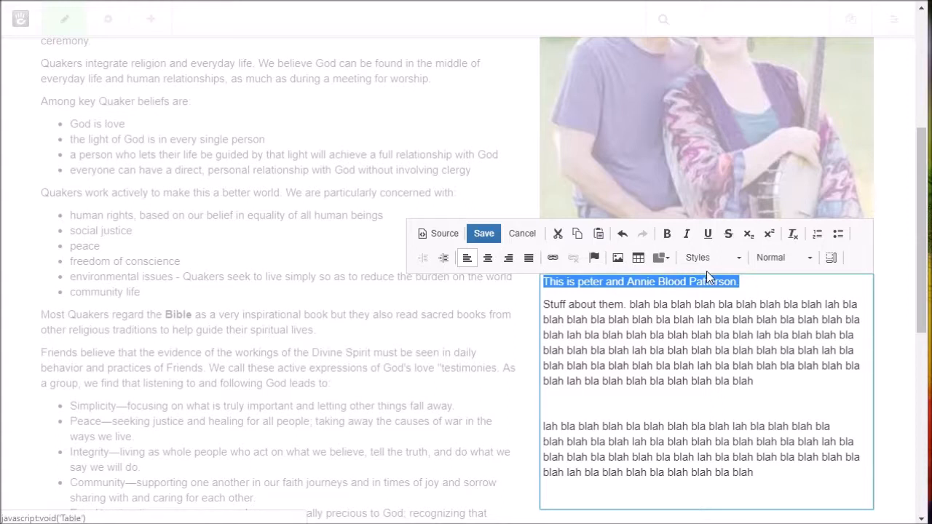
{"action": "left_click", "coordinate": [735, 262]}
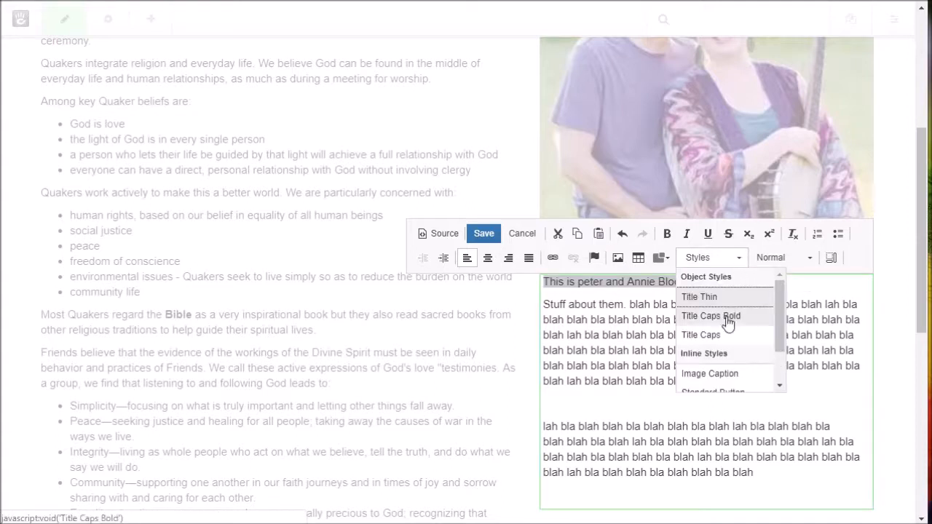
{"action": "mouse_move", "coordinate": [781, 314]}
{"action": "left_mouse_down"}
{"action": "mouse_move", "coordinate": [780, 366]}
{"action": "mouse_move", "coordinate": [780, 312]}
{"action": "left_mouse_up"}
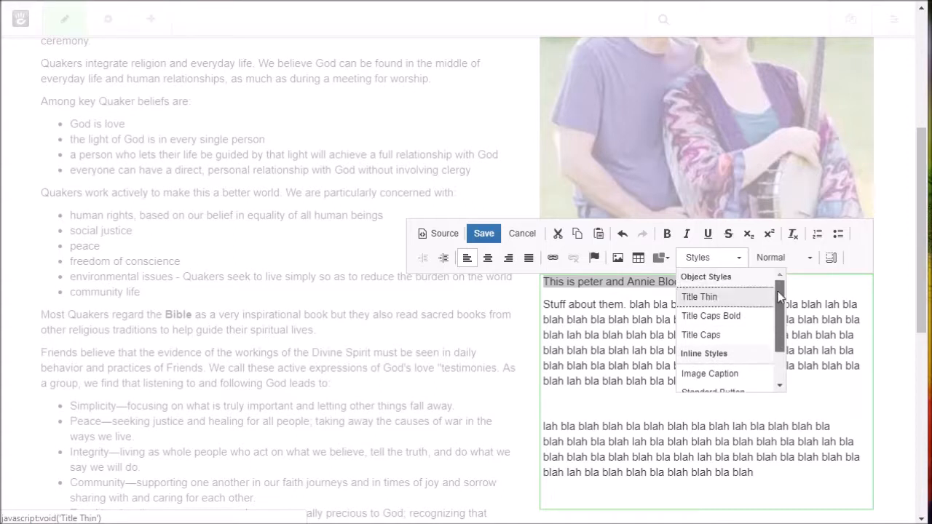
{"action": "left_click", "coordinate": [804, 260]}
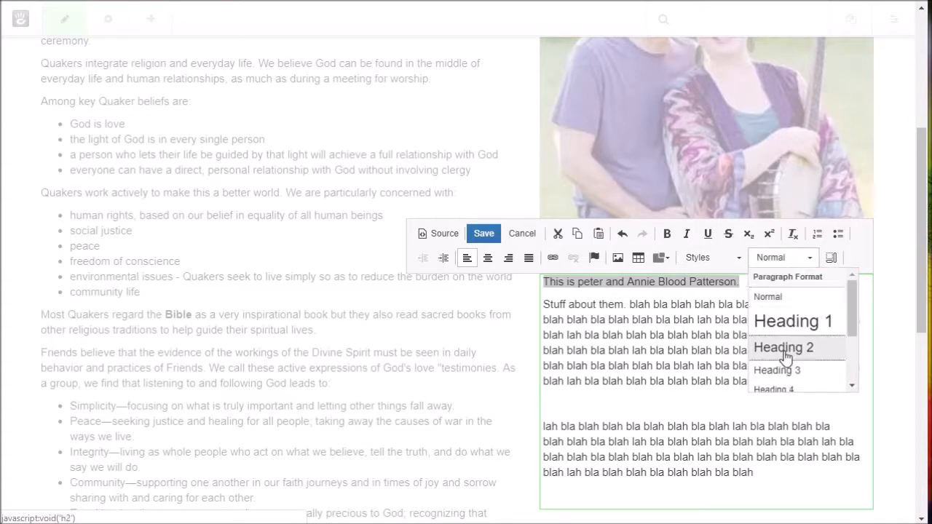
{"action": "left_click", "coordinate": [784, 349]}
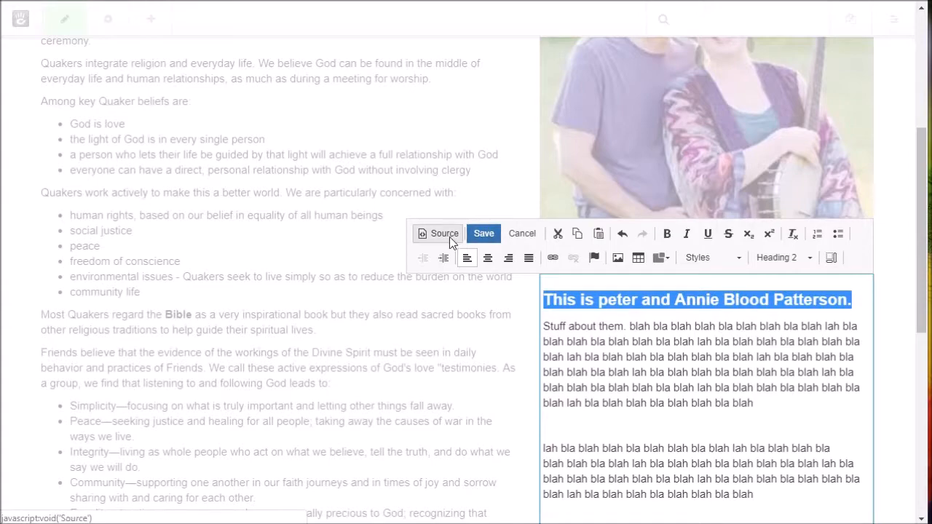
{"action": "left_click", "coordinate": [479, 244]}
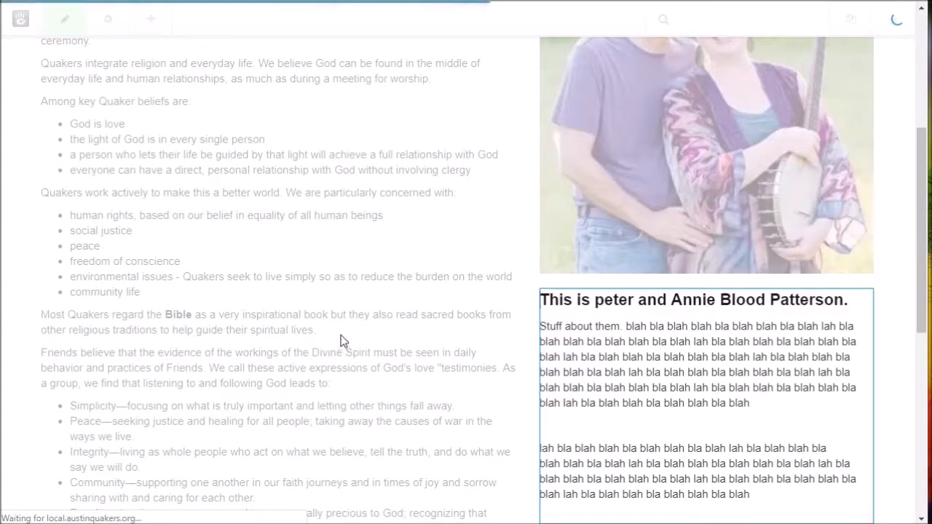
{"action": "scroll", "coordinate": [617, 258], "scroll_direction": "up", "scroll_amount": 2}
{"action": "scroll", "coordinate": [618, 257], "scroll_direction": "up", "scroll_amount": 3}
{"action": "scroll", "coordinate": [618, 241], "scroll_direction": "down", "scroll_amount": 9}
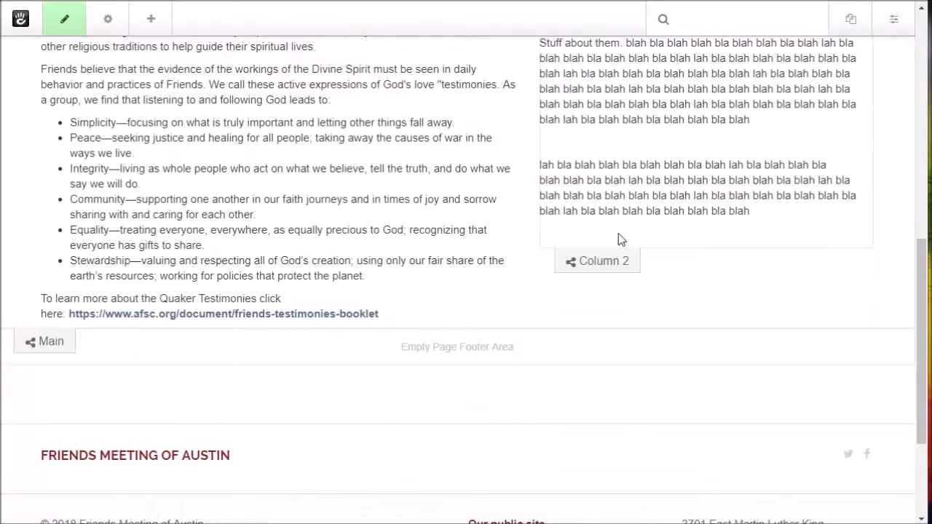
{"action": "scroll", "coordinate": [618, 233], "scroll_direction": "up", "scroll_amount": 3}
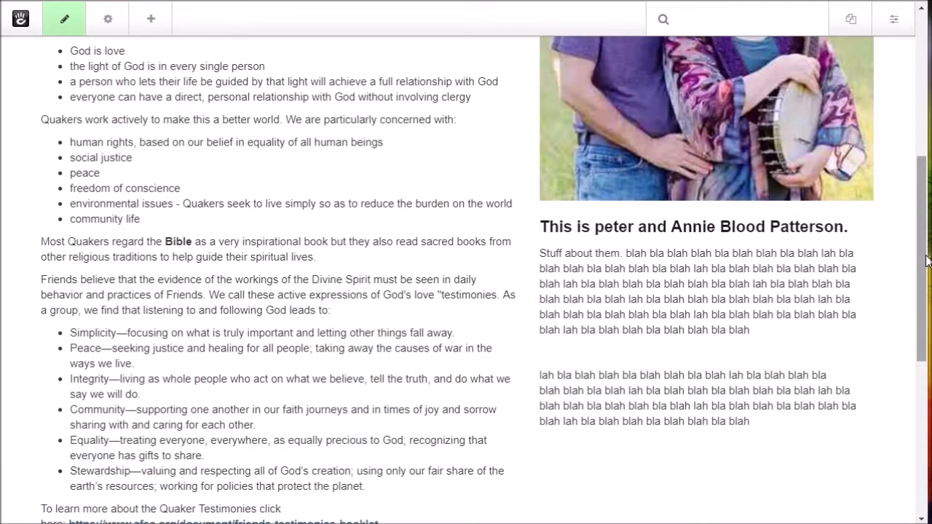
{"action": "left_click_drag", "start_coordinate": [925, 257], "coordinate": [450, 262]}
{"action": "scroll", "coordinate": [189, 267], "scroll_direction": "down", "scroll_amount": 8}
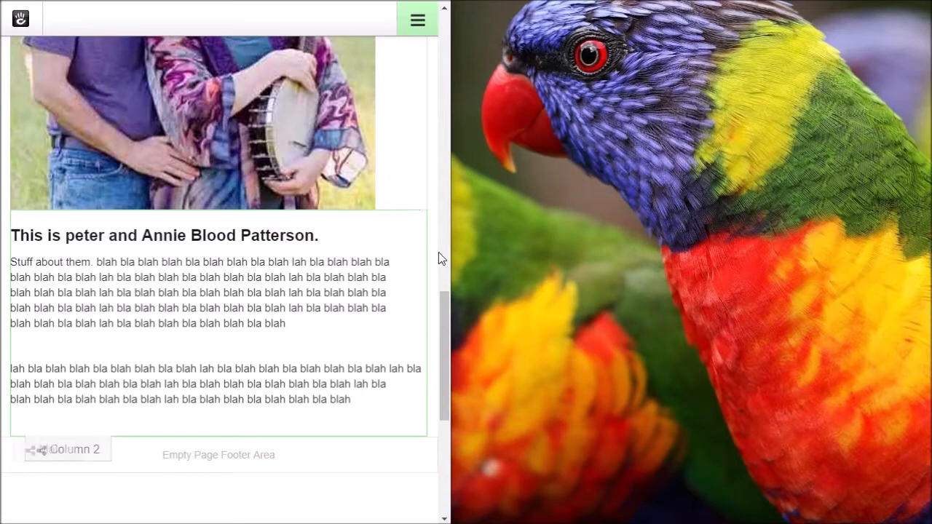
{"action": "left_click_drag", "start_coordinate": [455, 259], "coordinate": [930, 259]}
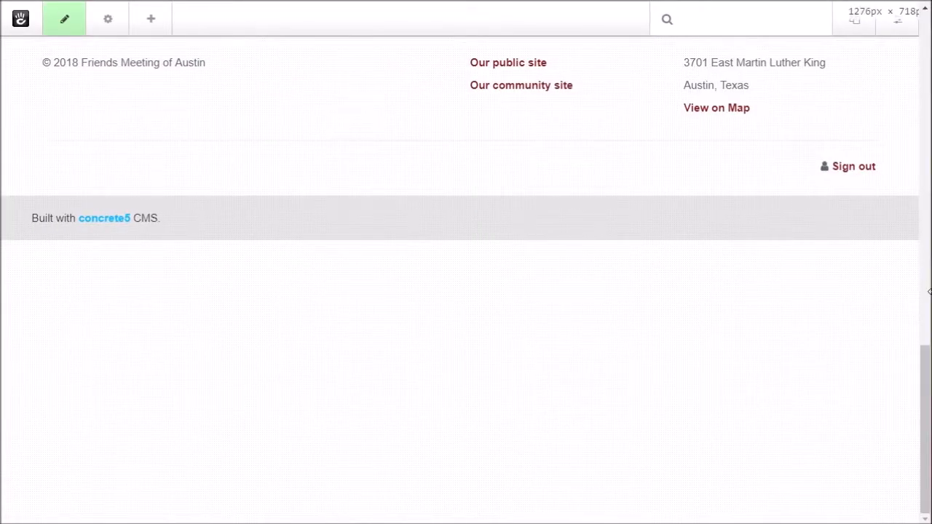
{"action": "scroll", "coordinate": [700, 249], "scroll_direction": "up", "scroll_amount": 10}
{"action": "scroll", "coordinate": [693, 248], "scroll_direction": "up", "scroll_amount": 1}
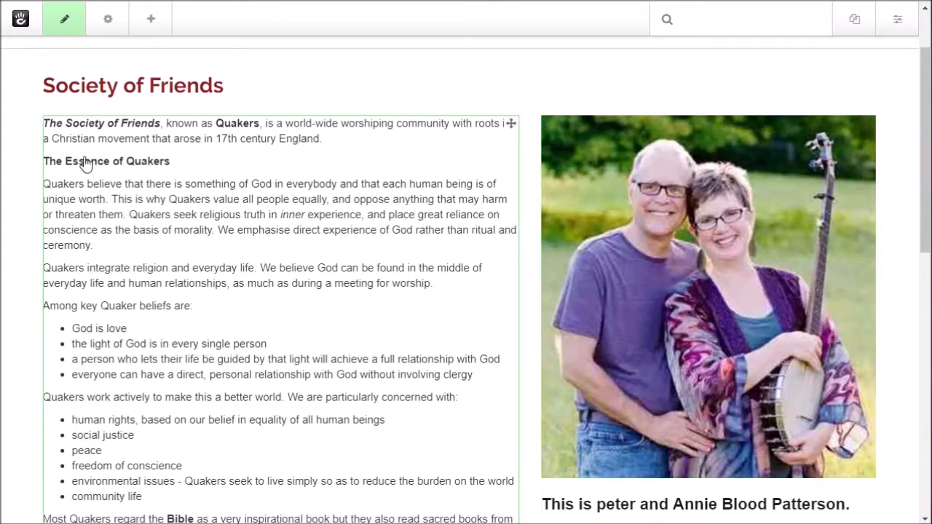
Step: Give the photo block the custom class 'img-thumbail' in its Advanced design settings and save
{"action": "left_click", "coordinate": [671, 307]}
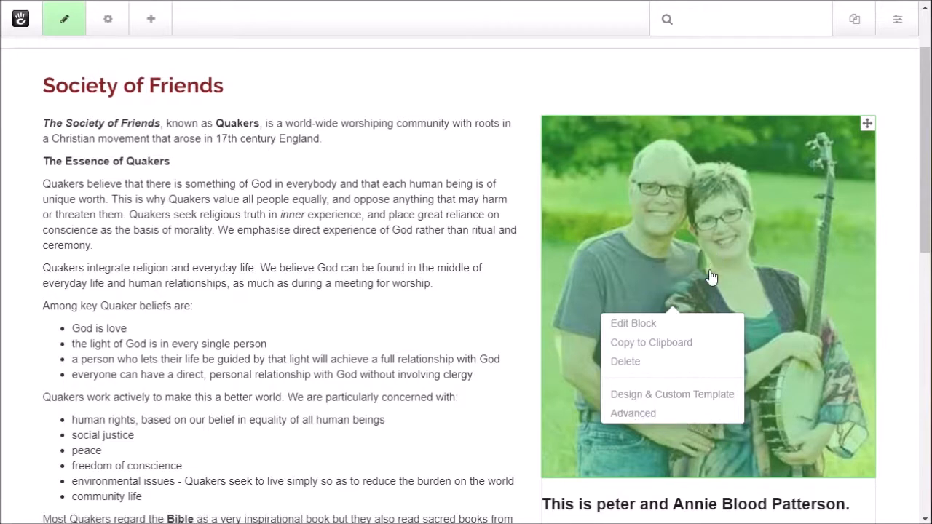
{"action": "left_click", "coordinate": [665, 394]}
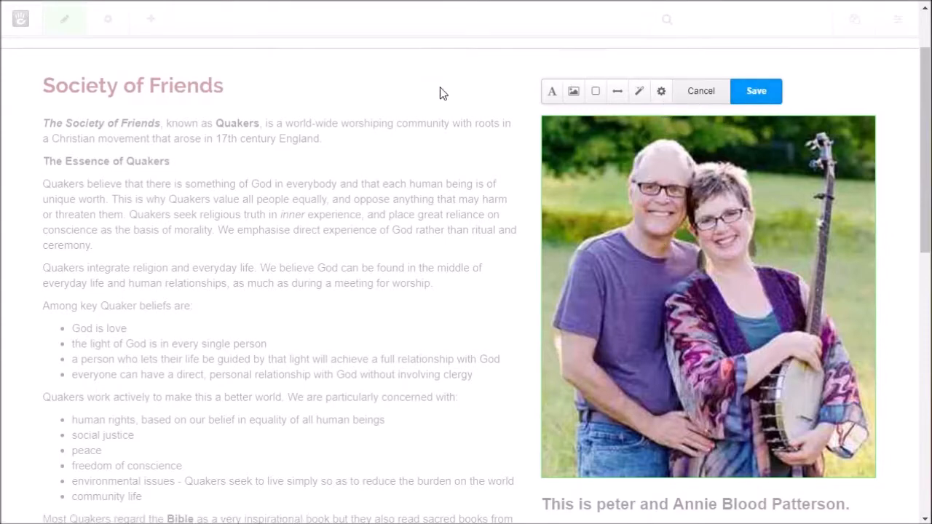
{"action": "left_click", "coordinate": [659, 92]}
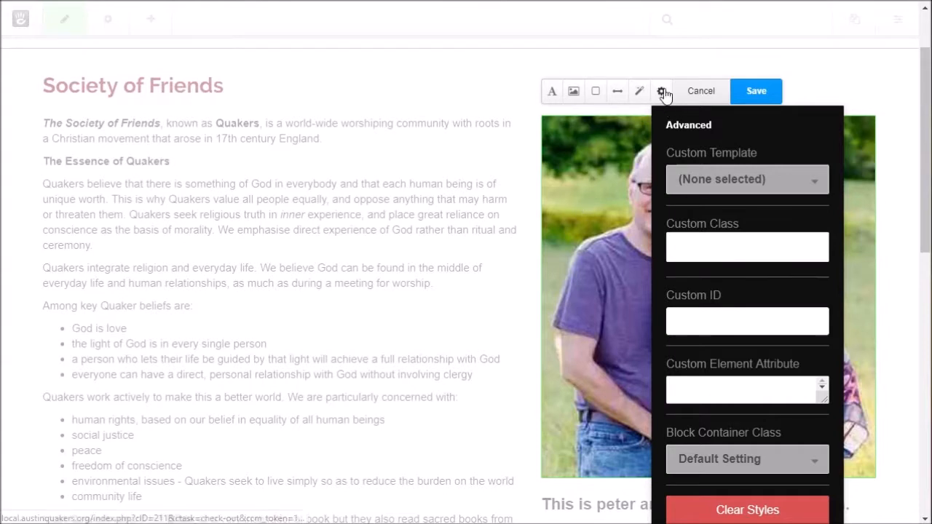
{"action": "left_click", "coordinate": [705, 246]}
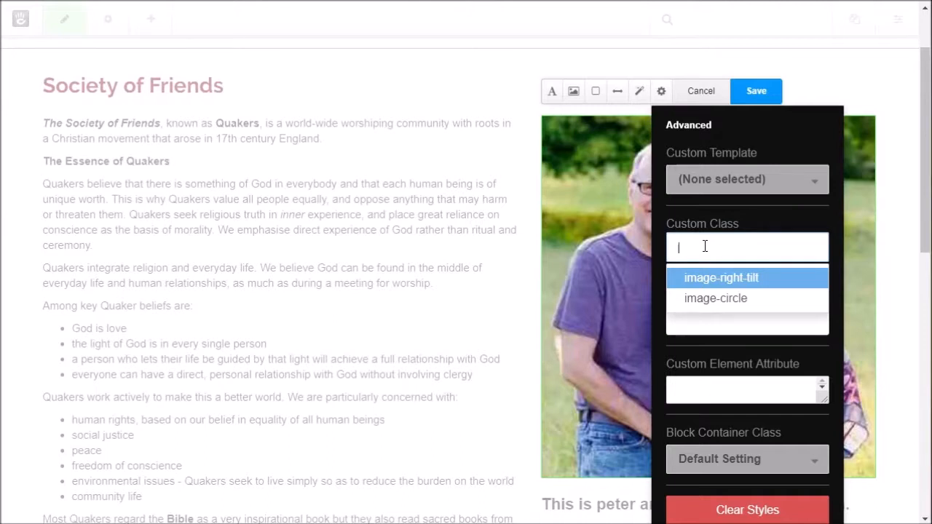
{"action": "type", "text": "im"}
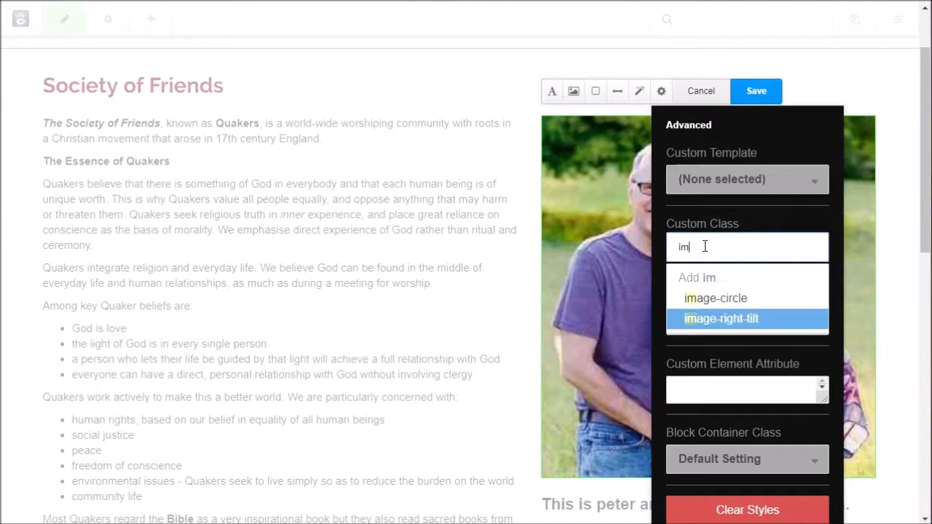
{"action": "type", "text": "g-"}
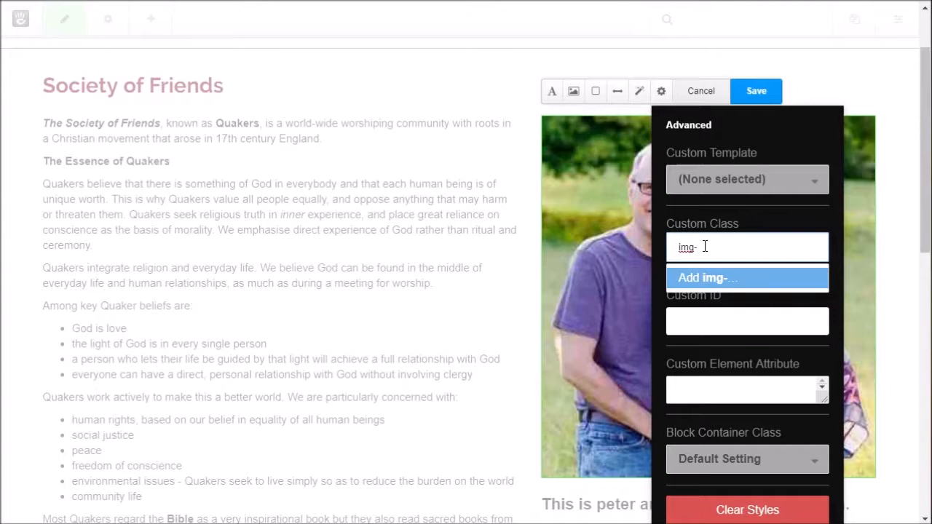
{"action": "type", "text": "thumbnail"}
{"action": "scroll", "coordinate": [764, 360], "scroll_direction": "down", "scroll_amount": 3}
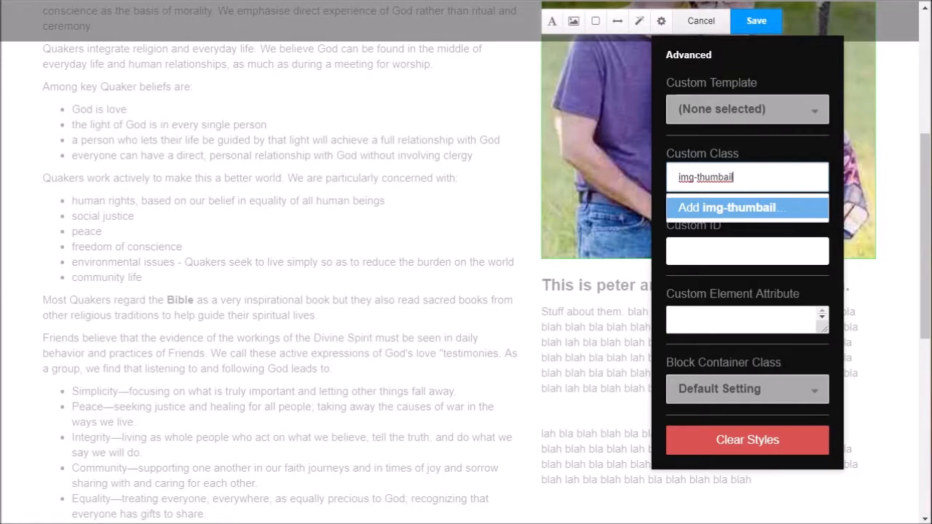
{"action": "key", "text": "Return"}
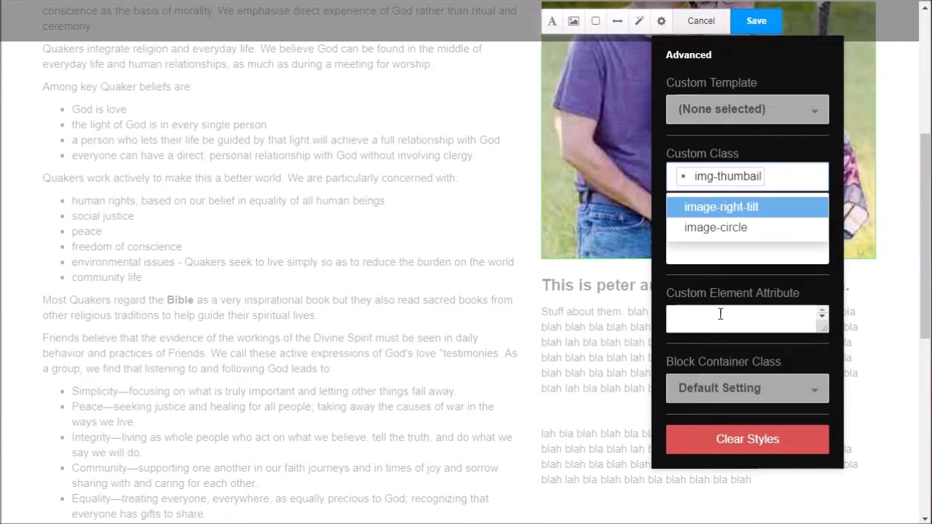
{"action": "left_click", "coordinate": [816, 300]}
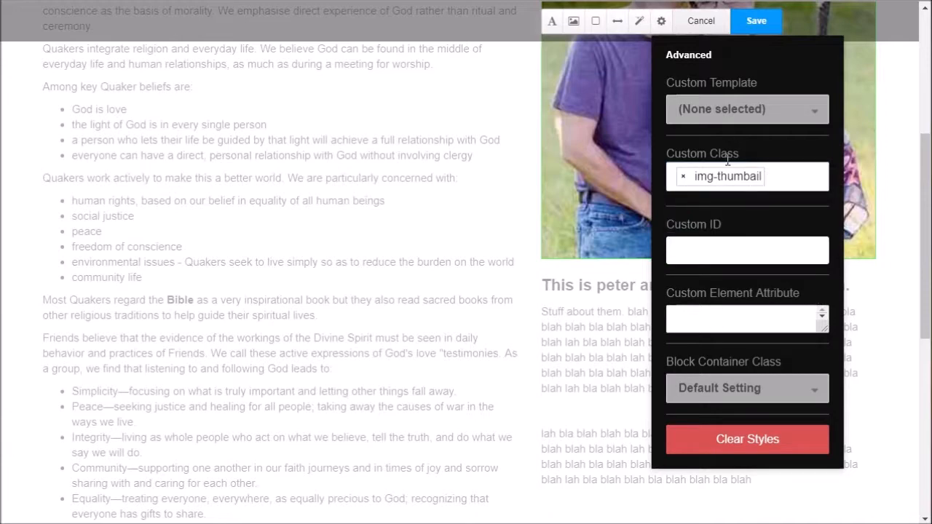
{"action": "scroll", "coordinate": [732, 178], "scroll_direction": "up", "scroll_amount": 1}
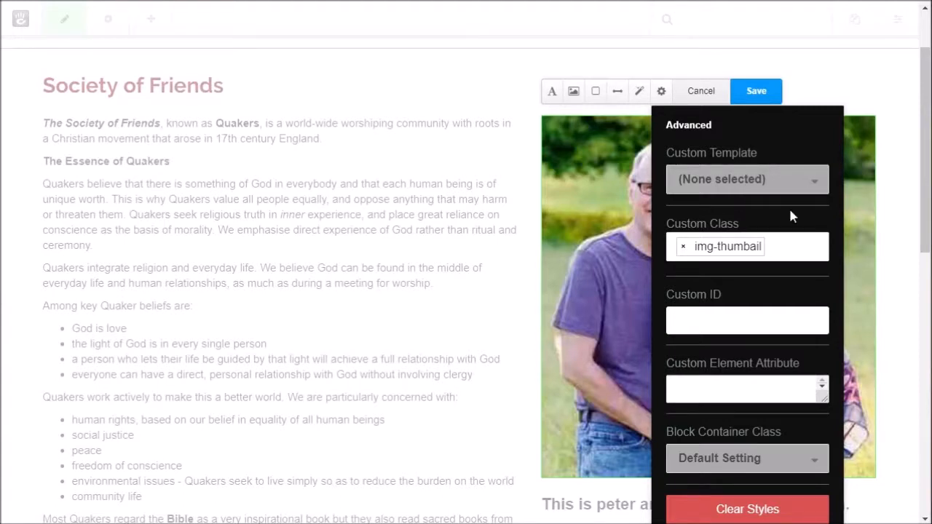
{"action": "left_click", "coordinate": [758, 91]}
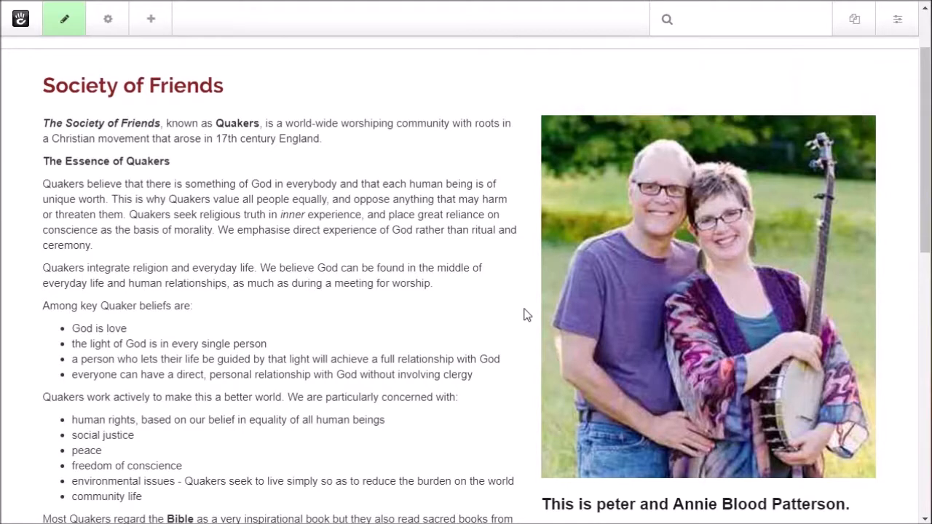
Step: Replace the photo's 'img-thumbail' custom class with 'img-thumbnail' and save the design
{"action": "left_click", "coordinate": [626, 259]}
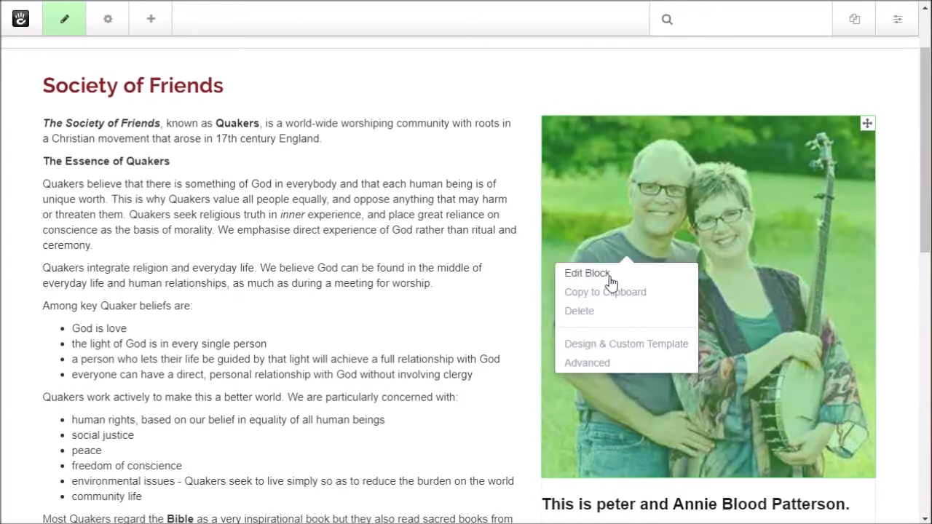
{"action": "left_click", "coordinate": [605, 277]}
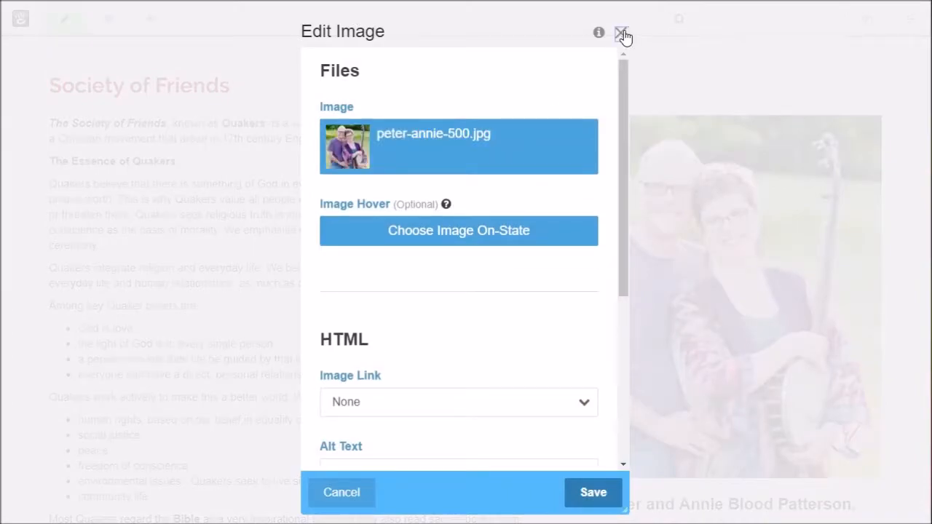
{"action": "left_click", "coordinate": [620, 33]}
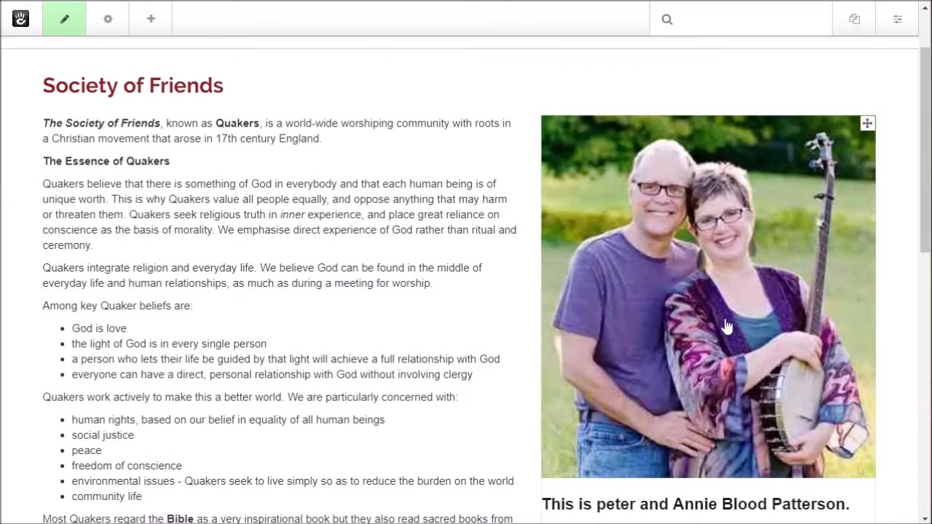
{"action": "left_click", "coordinate": [719, 324]}
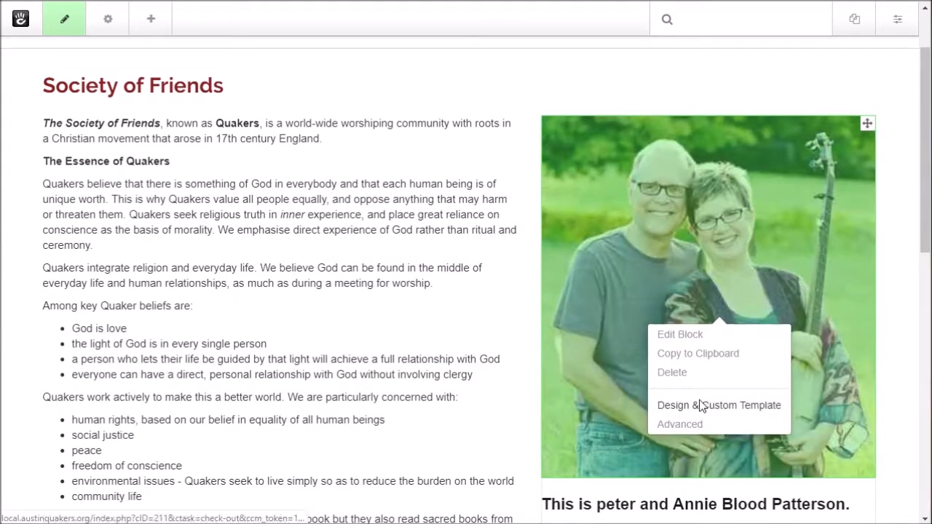
{"action": "left_click", "coordinate": [701, 402]}
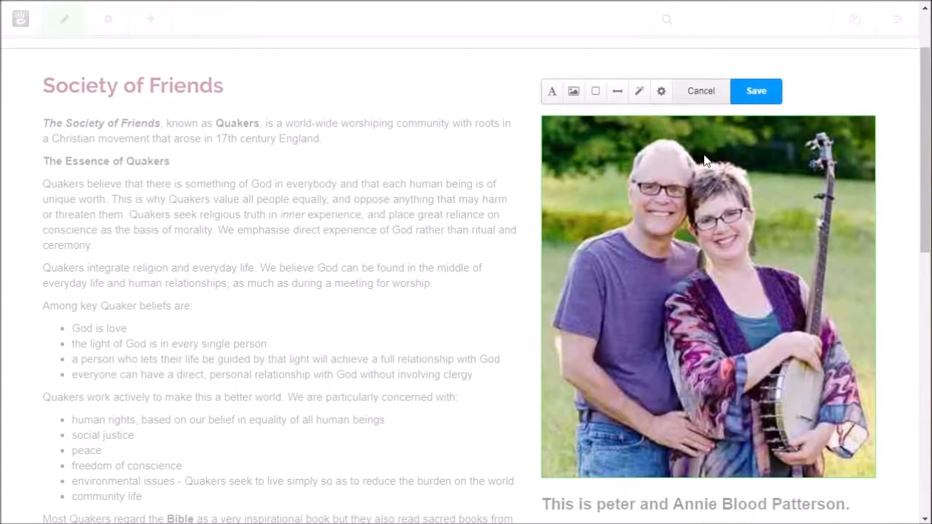
{"action": "left_click", "coordinate": [662, 93]}
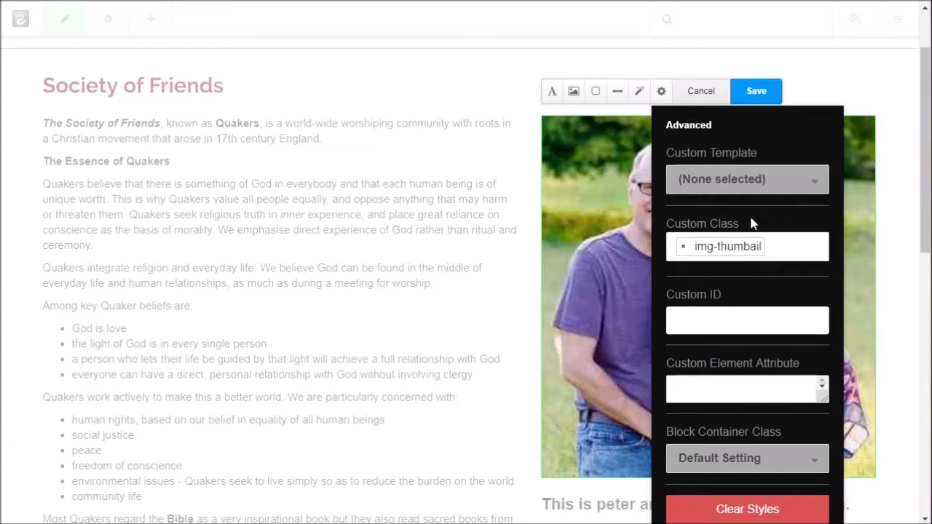
{"action": "left_click", "coordinate": [756, 248]}
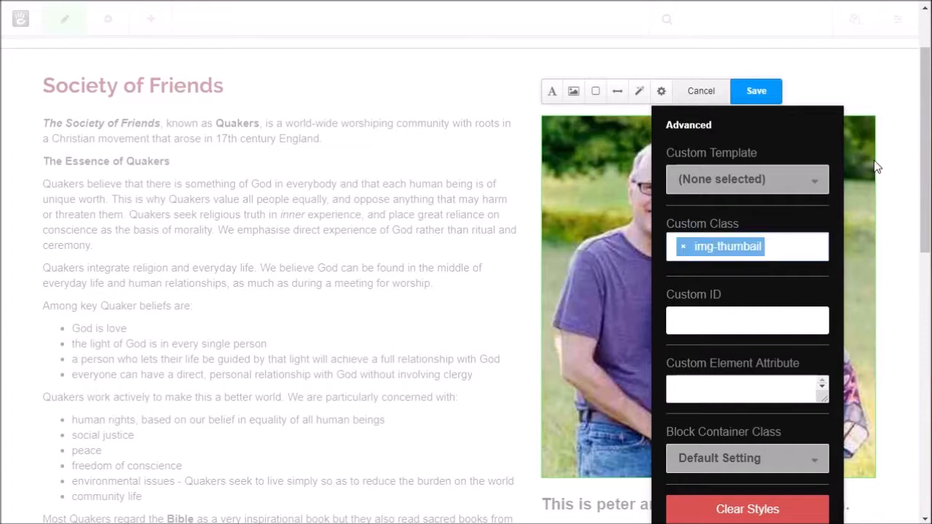
{"action": "key", "text": "BackSpace"}
{"action": "type", "text": "im"}
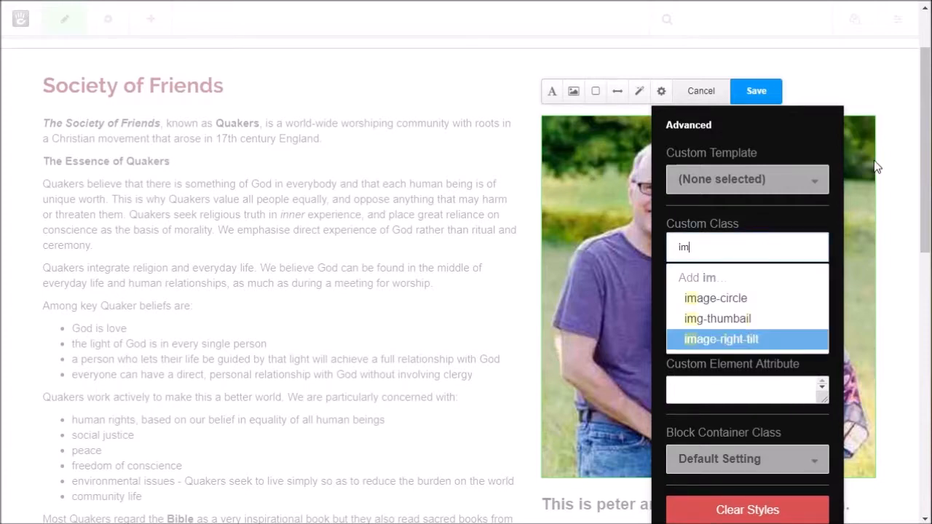
{"action": "type", "text": "g-"}
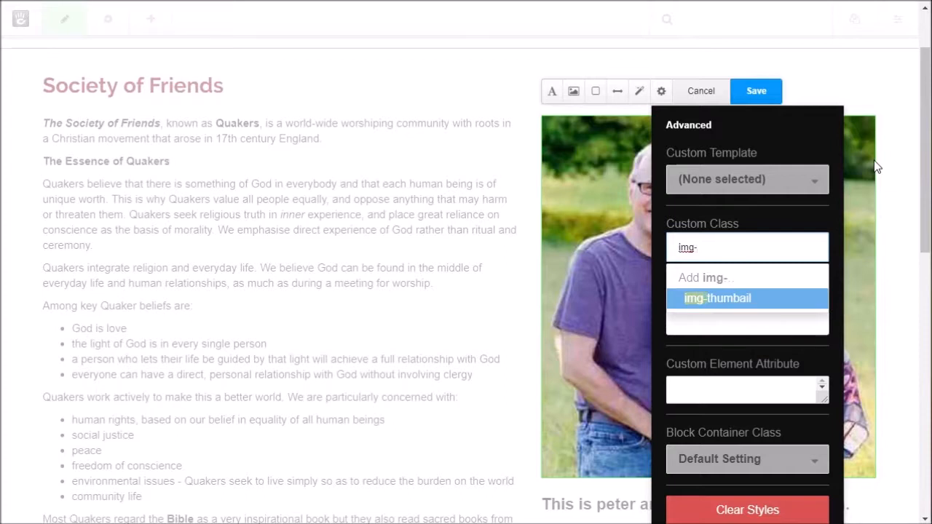
{"action": "type", "text": "thumbnail"}
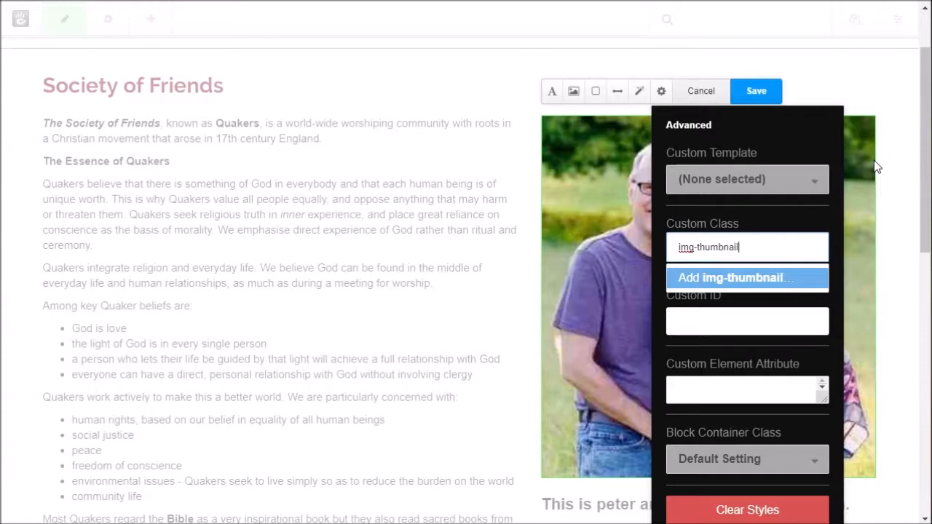
{"action": "key", "text": "Return"}
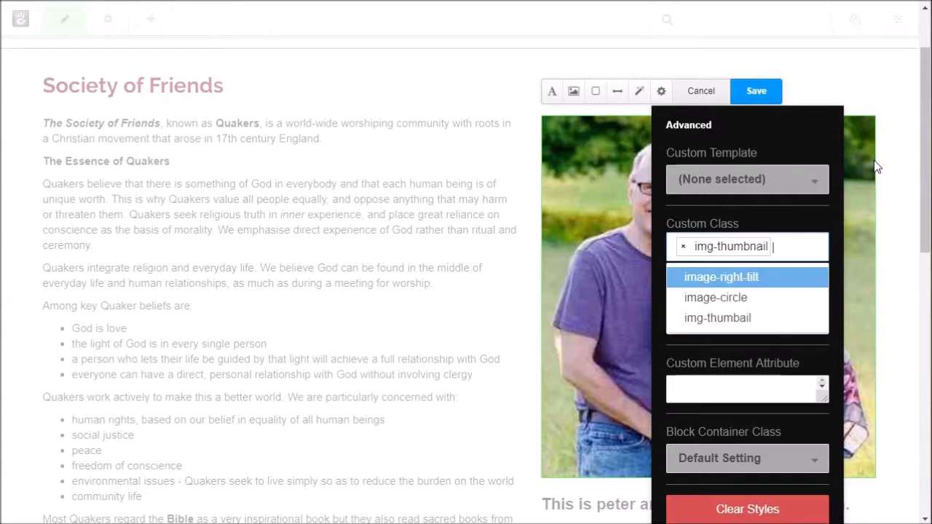
{"action": "left_click", "coordinate": [770, 84]}
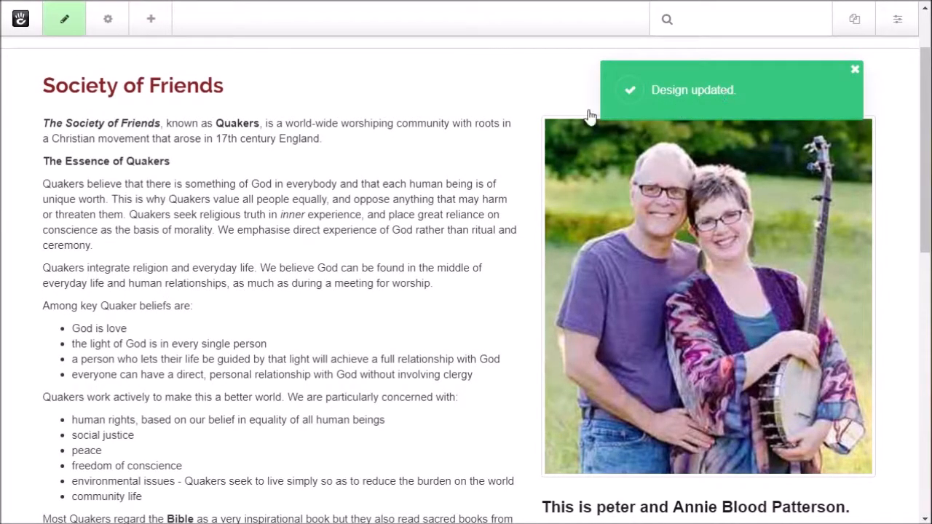
Step: Publish the Society of Friends page changes and scroll through the live page to review it
{"action": "scroll", "coordinate": [434, 153], "scroll_direction": "up", "scroll_amount": 2}
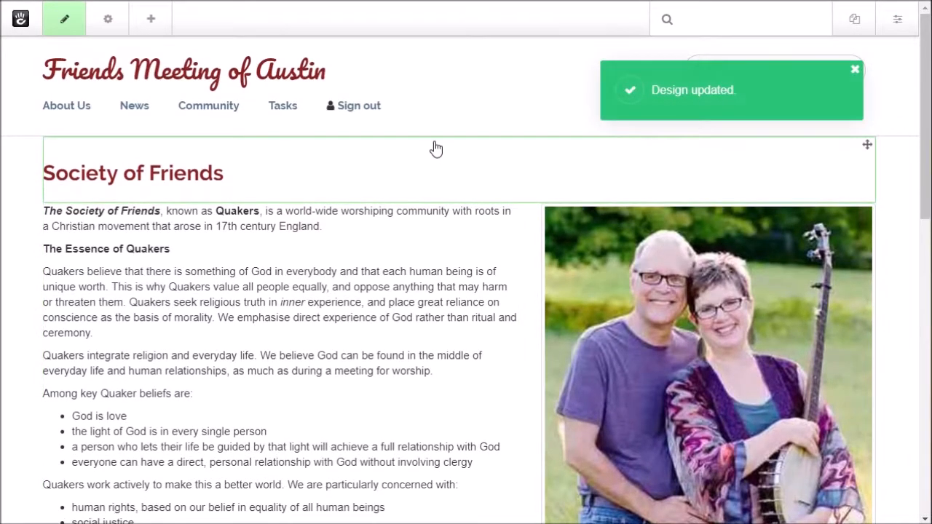
{"action": "left_click", "coordinate": [65, 32]}
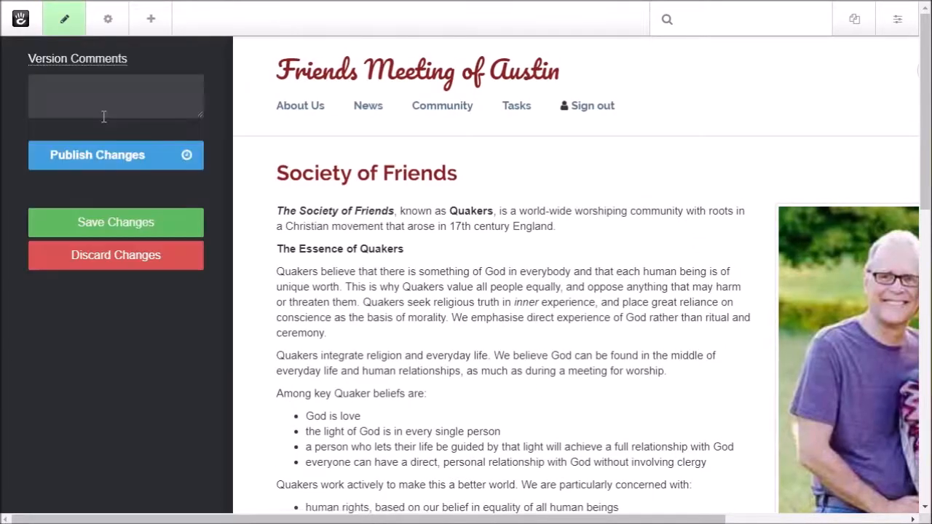
{"action": "left_click", "coordinate": [114, 166]}
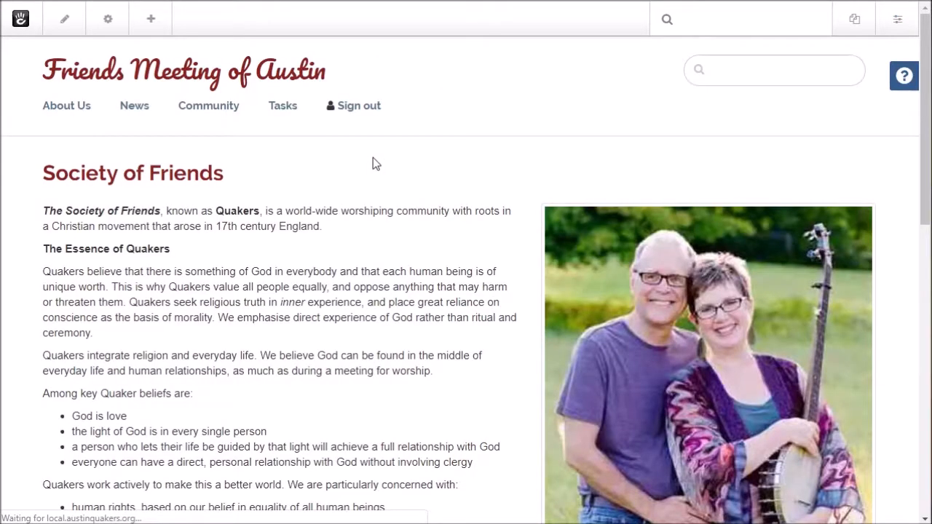
{"action": "scroll", "coordinate": [373, 148], "scroll_direction": "down", "scroll_amount": 2}
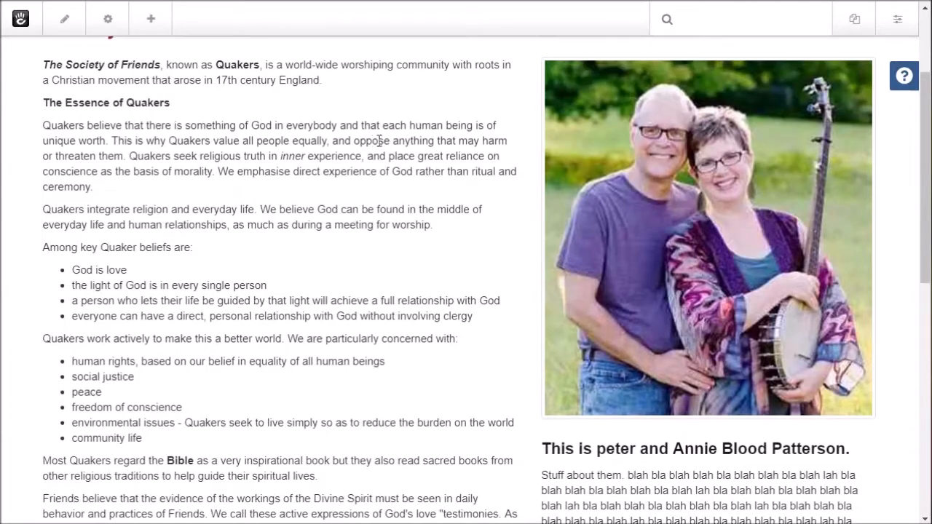
{"action": "scroll", "coordinate": [517, 142], "scroll_direction": "down", "scroll_amount": 3}
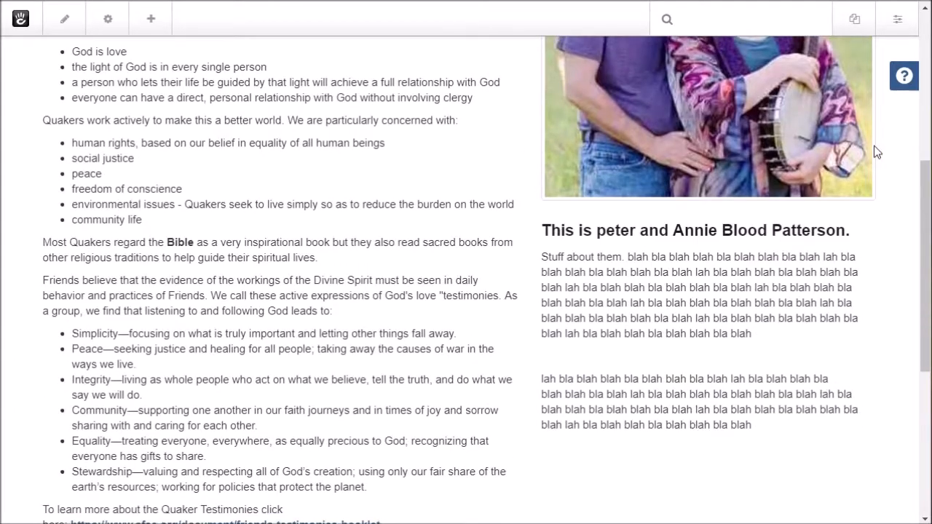
{"action": "scroll", "coordinate": [874, 149], "scroll_direction": "up", "scroll_amount": 4}
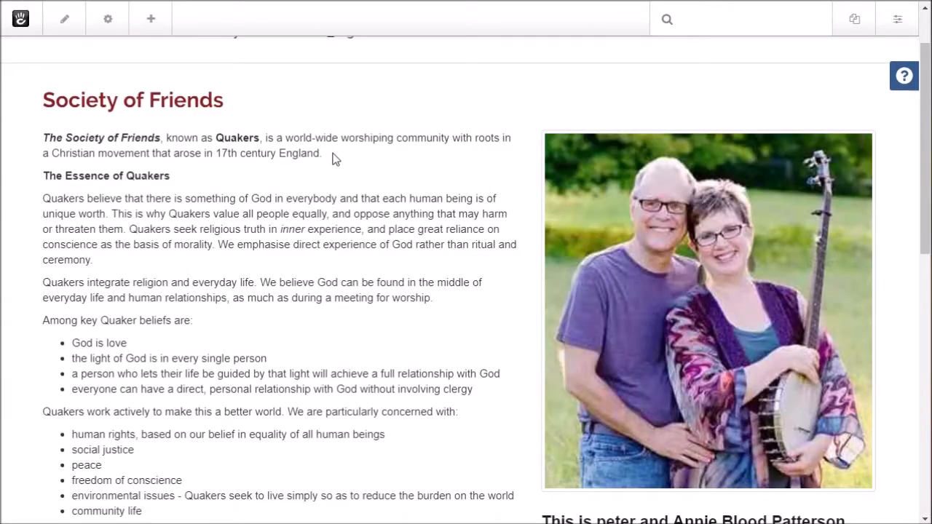
{"action": "scroll", "coordinate": [335, 159], "scroll_direction": "down", "scroll_amount": 2}
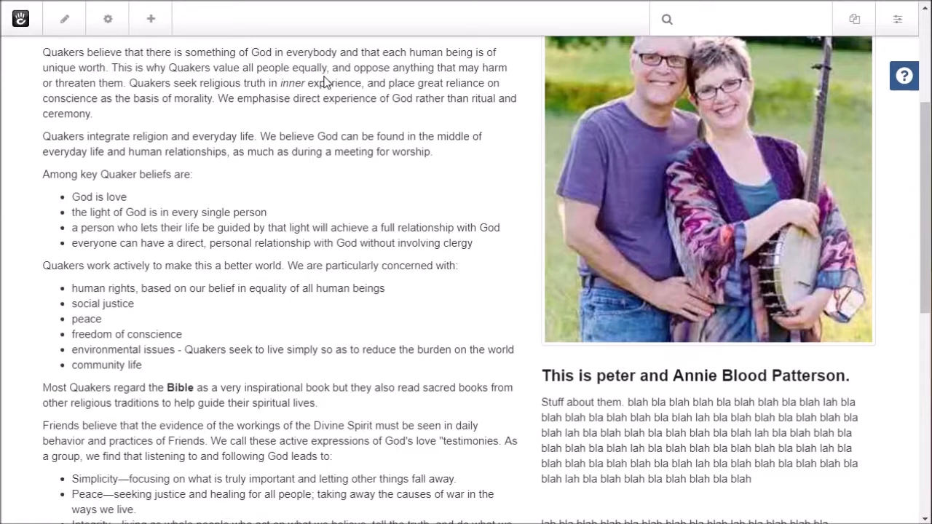
{"action": "scroll", "coordinate": [558, 235], "scroll_direction": "up", "scroll_amount": 3}
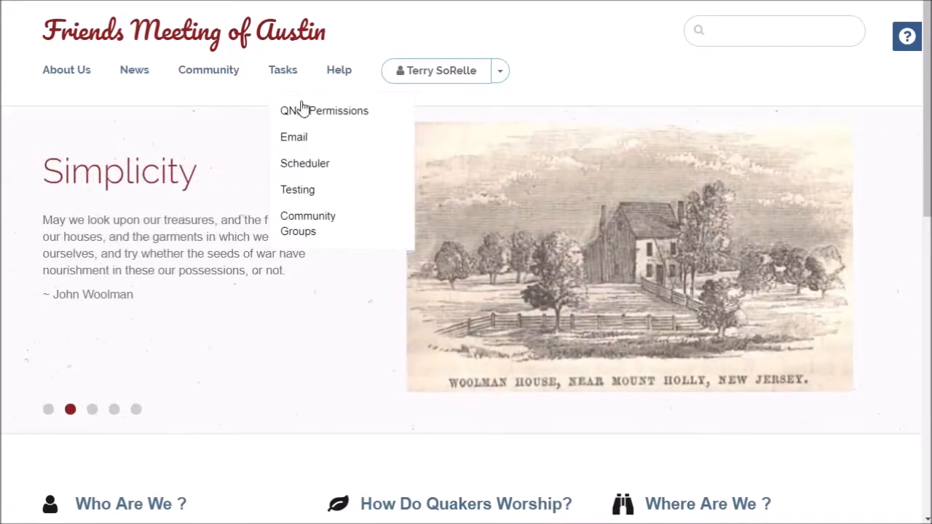
Step: Go to the Support page under the site's Help menu
{"action": "mouse_move", "coordinate": [350, 75]}
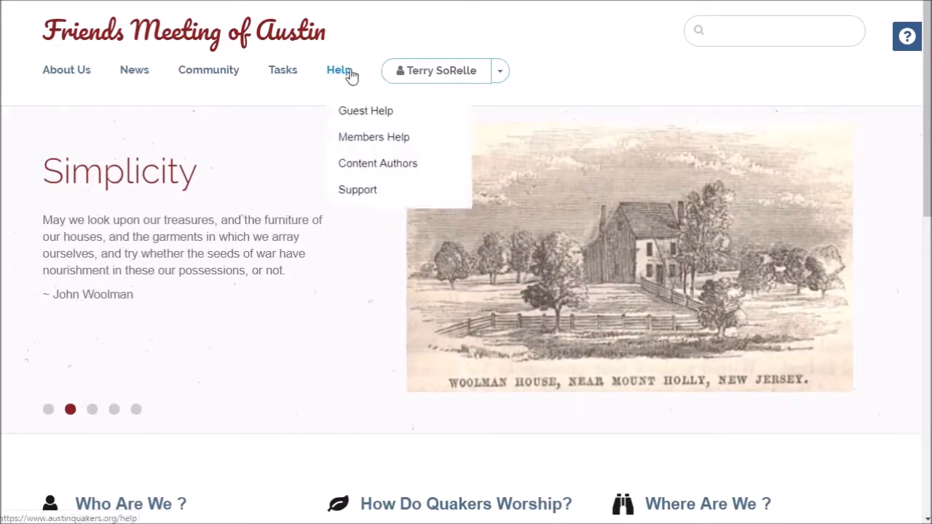
{"action": "left_click", "coordinate": [349, 191]}
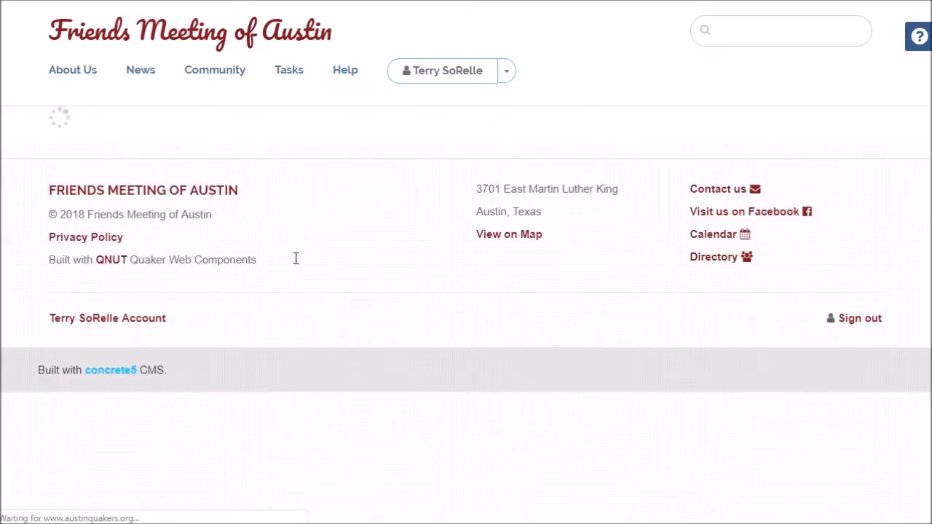